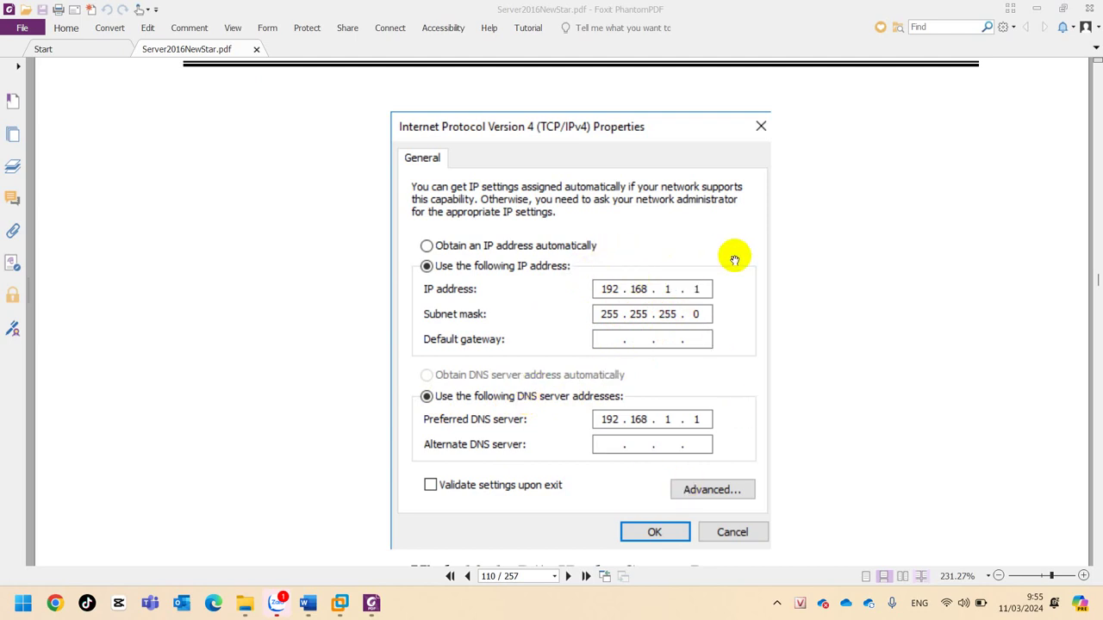
Switch to VMware Workstation and display the network adapter settings of the DC1 virtual machine.
scroll(620, 436, "down", 10)
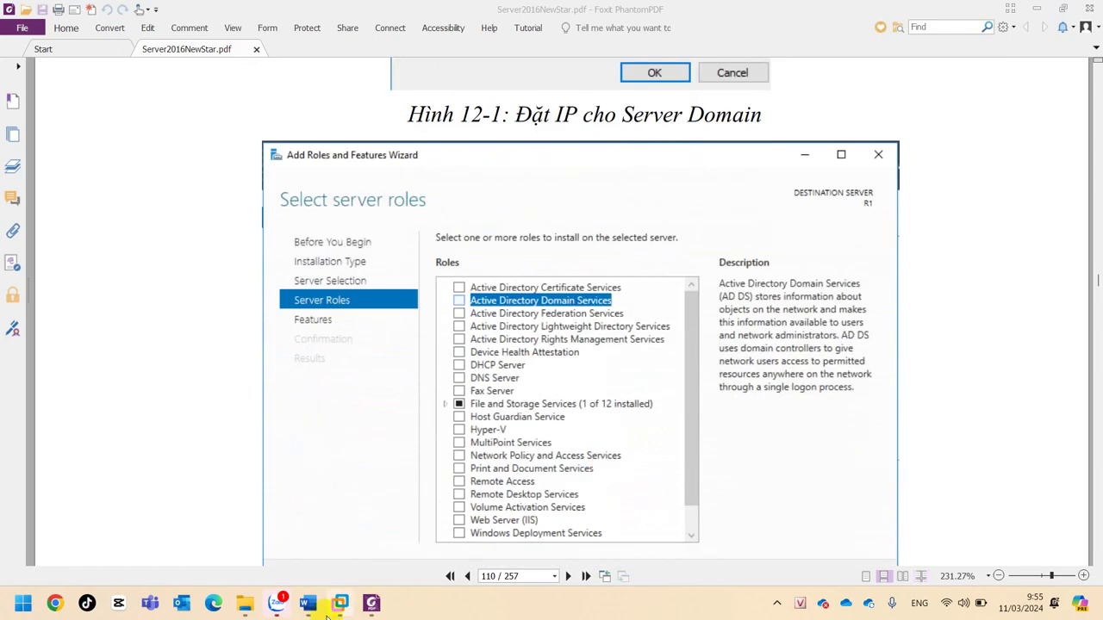
mouse_move(342, 608)
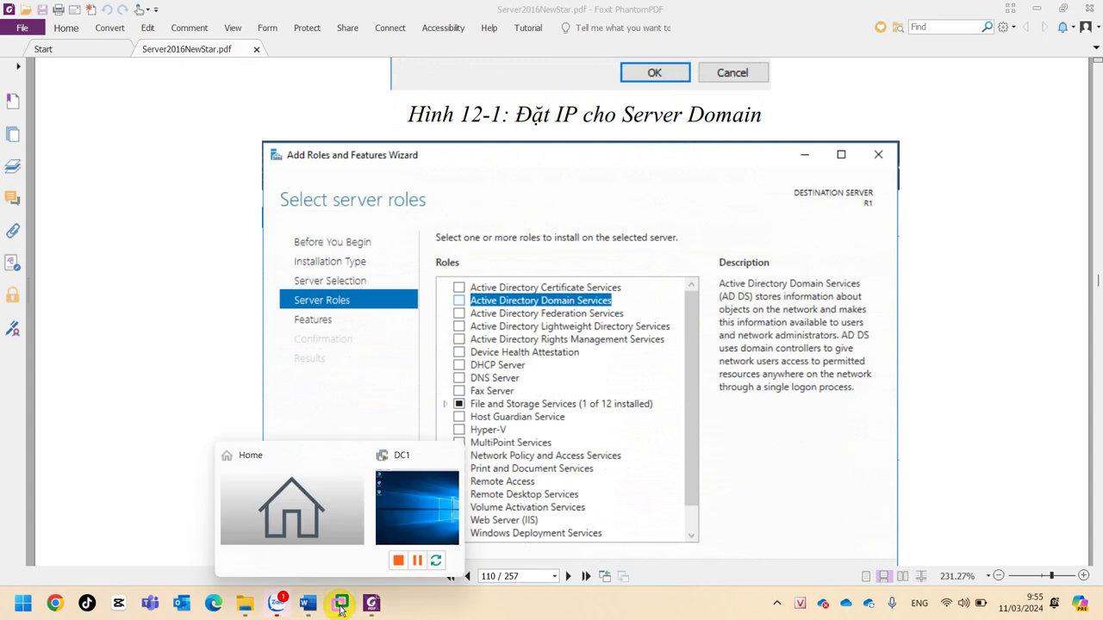
left_click(379, 517)
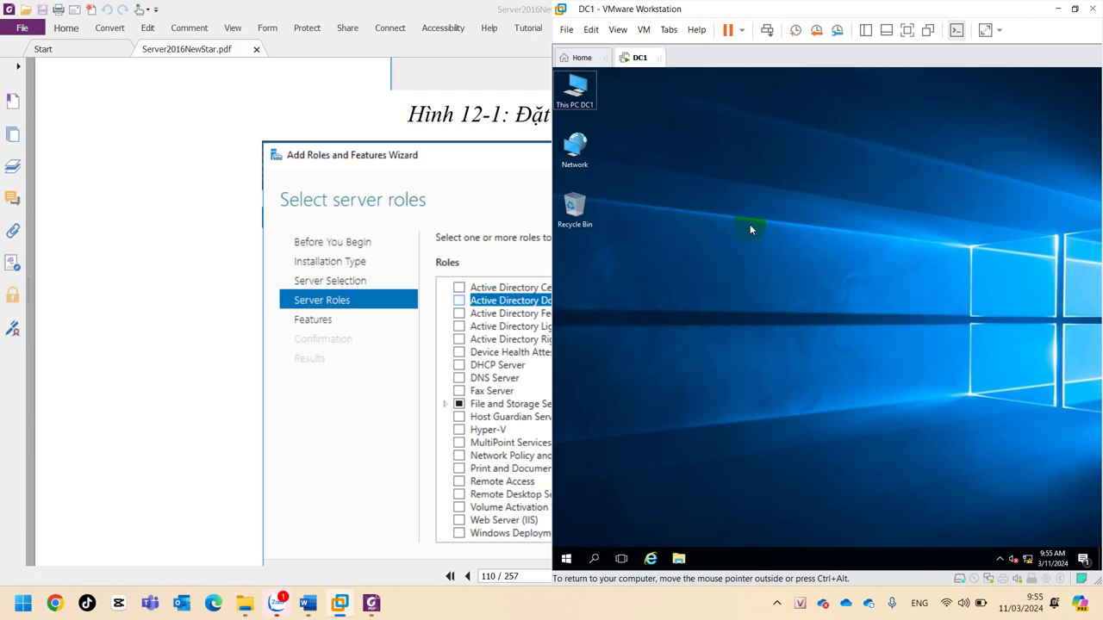
right_click(640, 60)
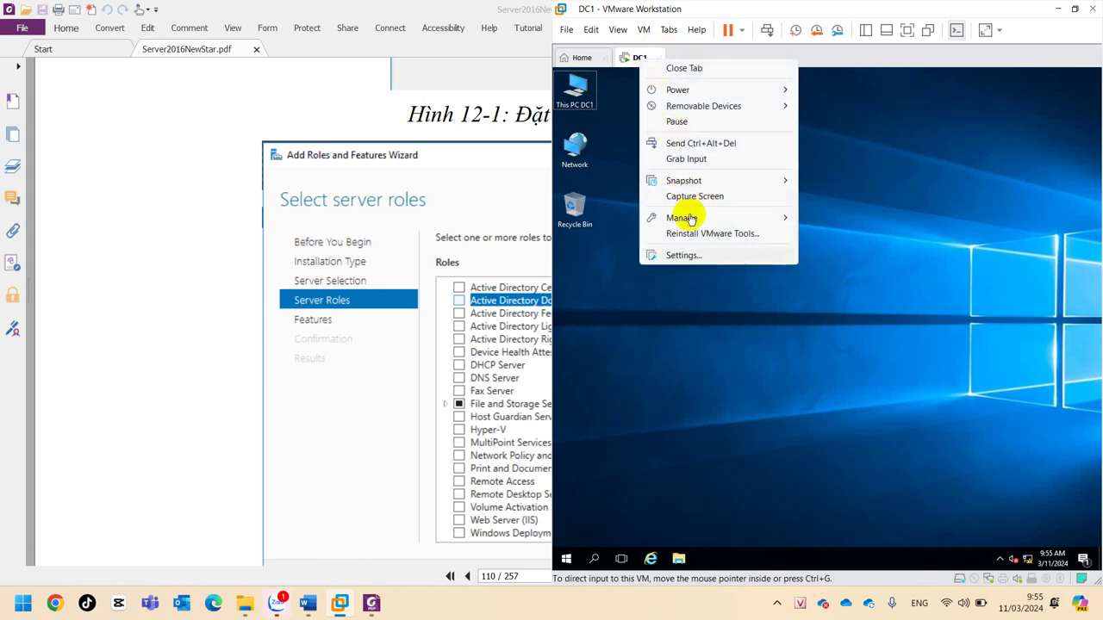
left_click(701, 256)
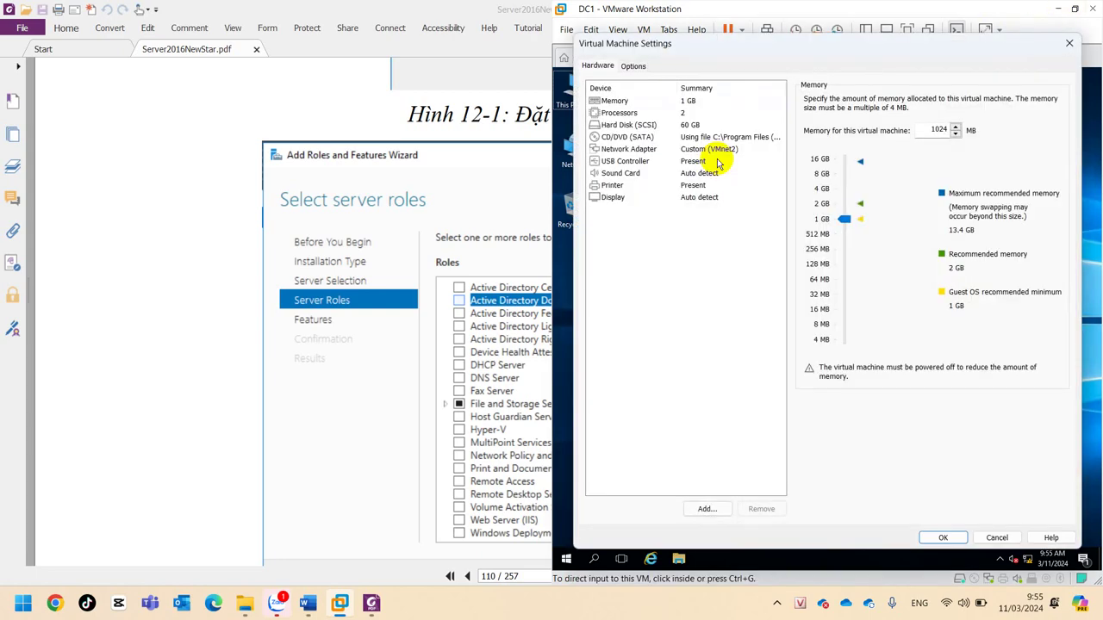
left_click(626, 150)
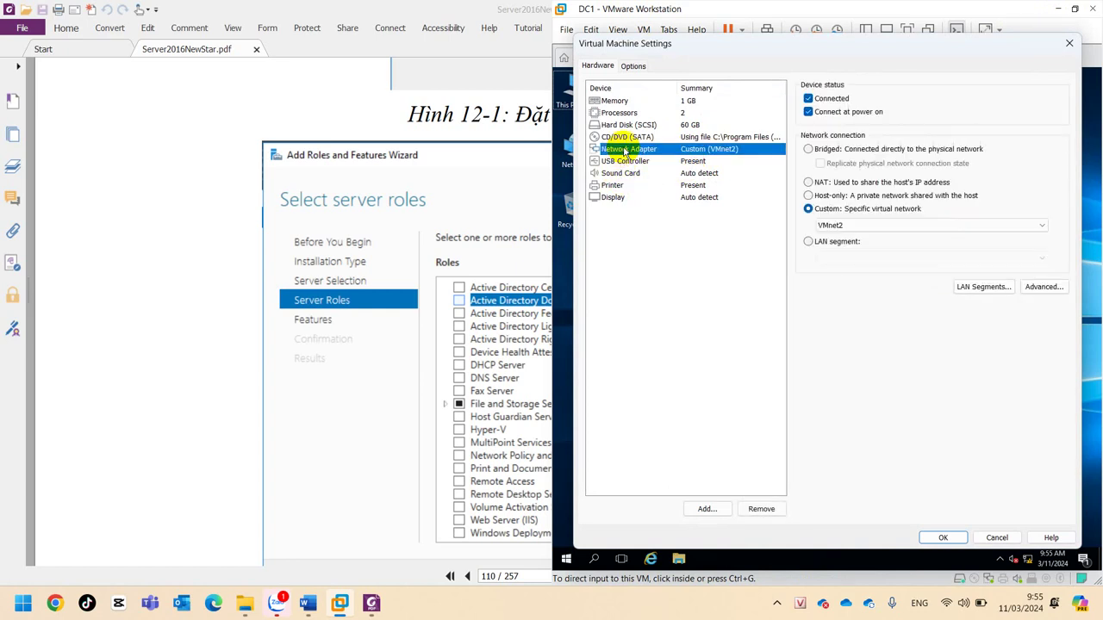
Find ZoomIt on the host computer, launch it and accept its zoom options.
left_click(705, 616)
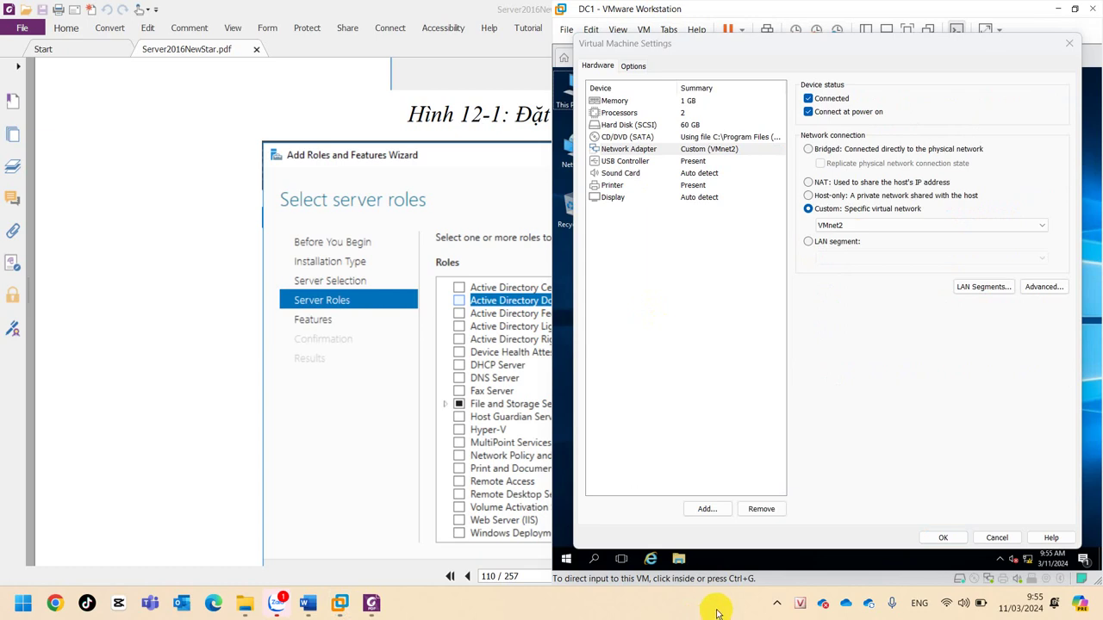
left_click(777, 603)
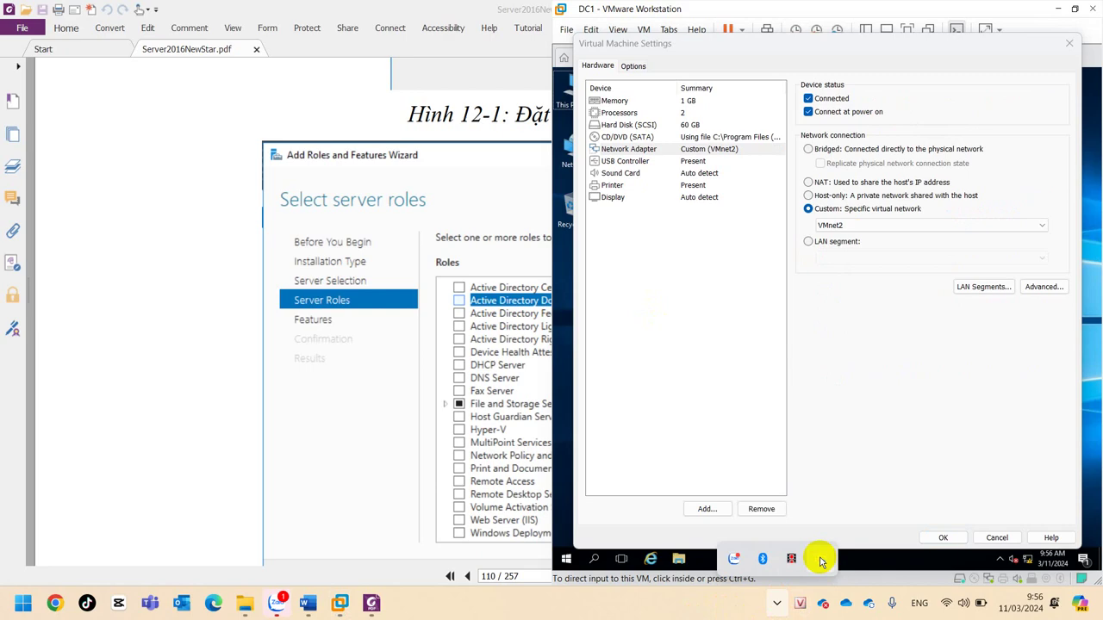
left_click(21, 609)
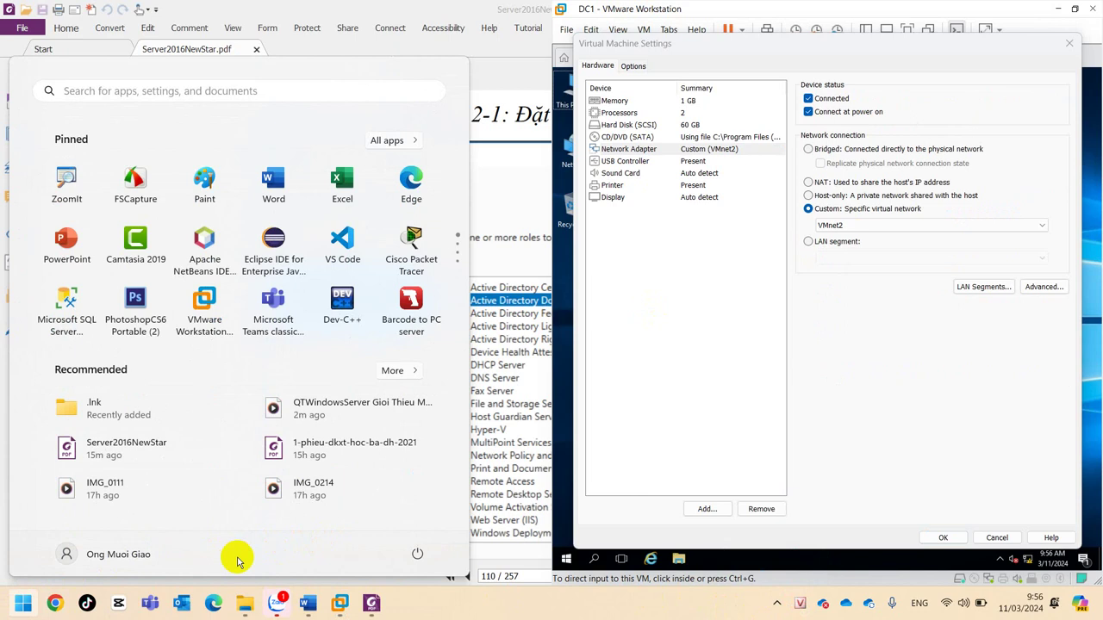
type("z")
type("o")
type("mit")
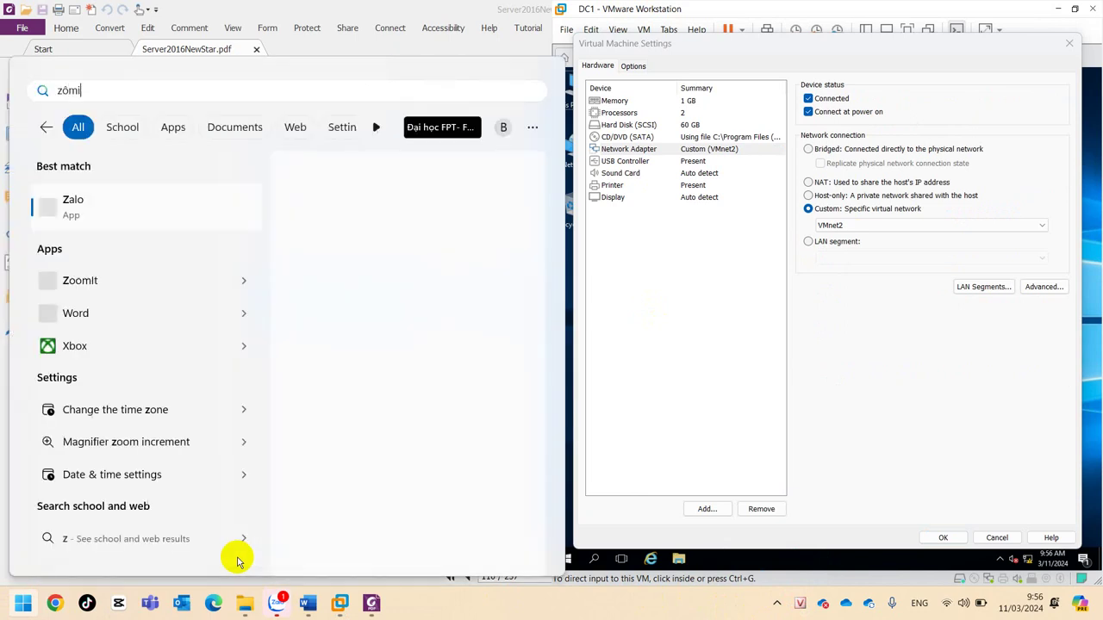
key("BackSpace")
key("BackSpace")
key("BackSpace")
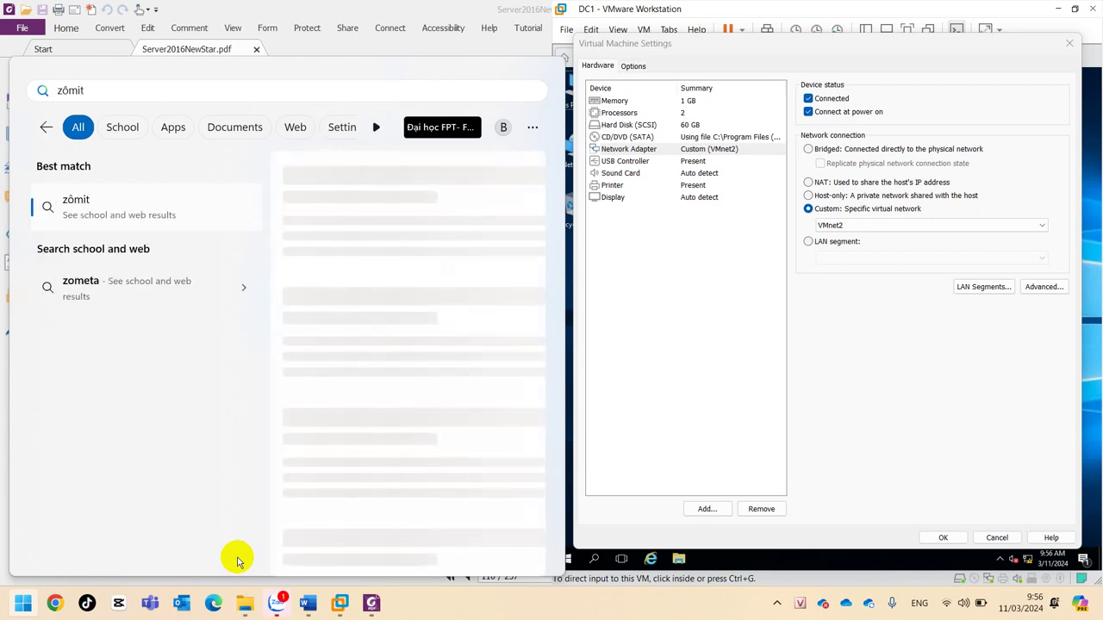
key("BackSpace")
type("oom")
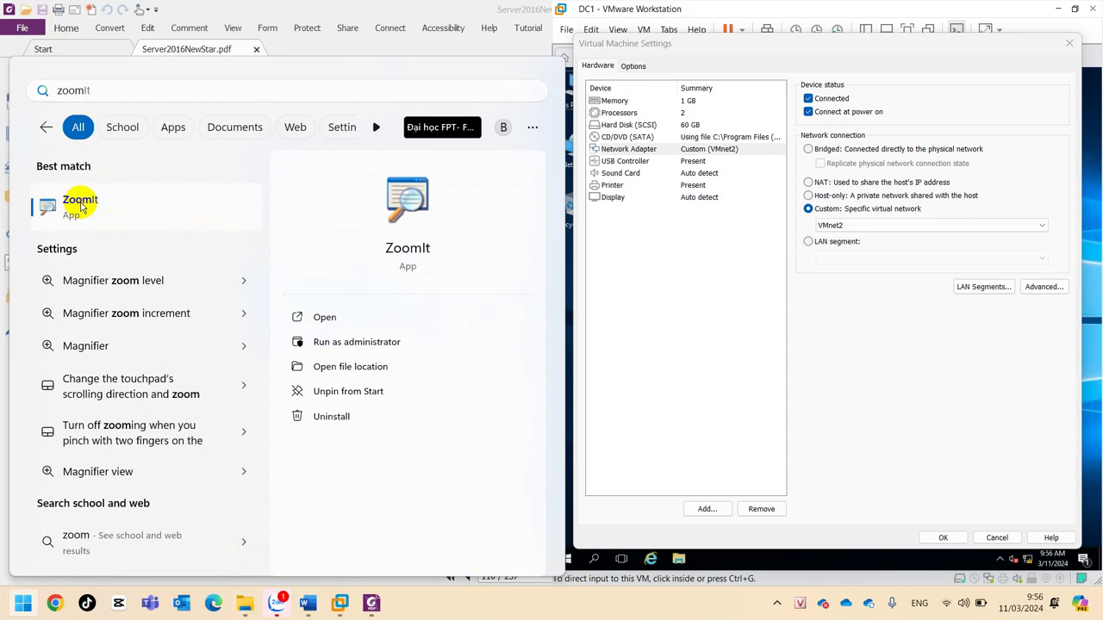
left_click(141, 207)
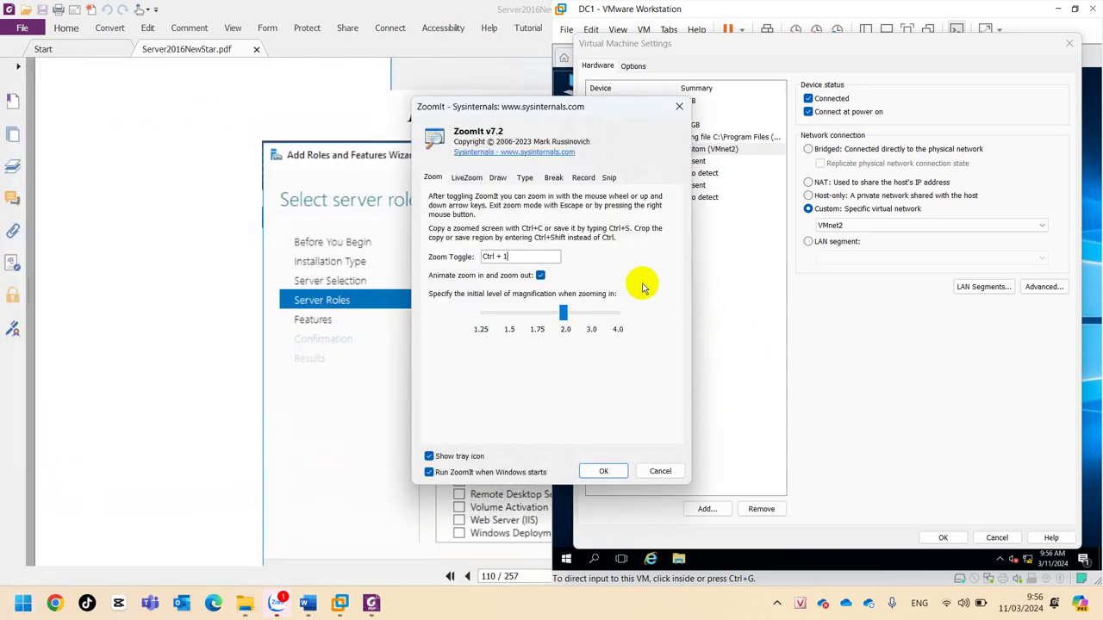
left_click(600, 471)
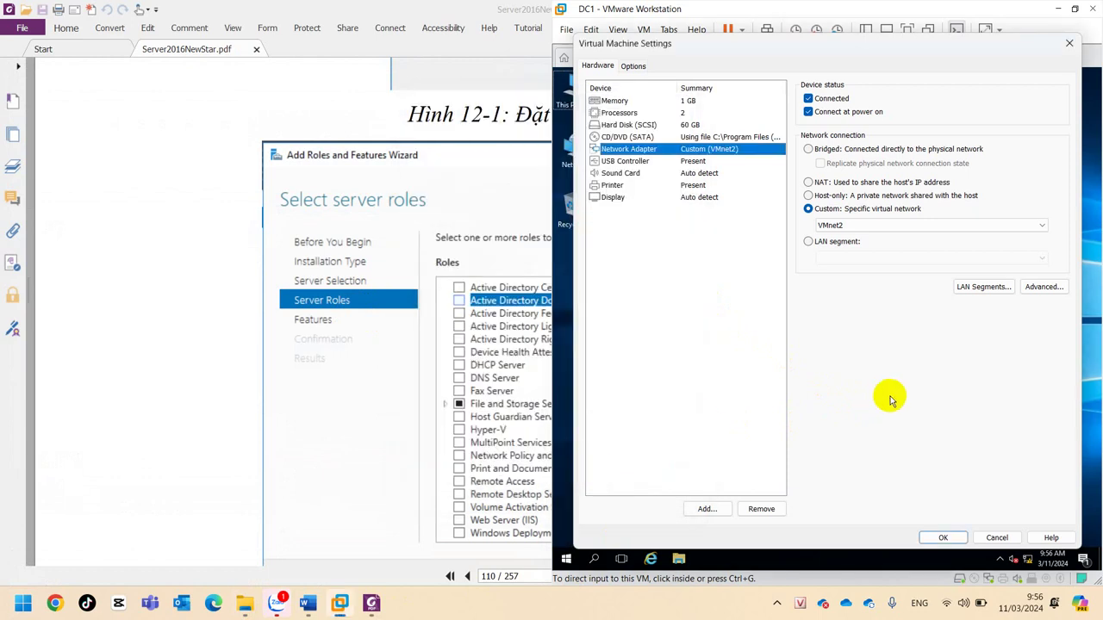
Magnify the screen to view the virtual networks offered for DC1's adapter, and close the virtual machine settings.
key("ctrl+1")
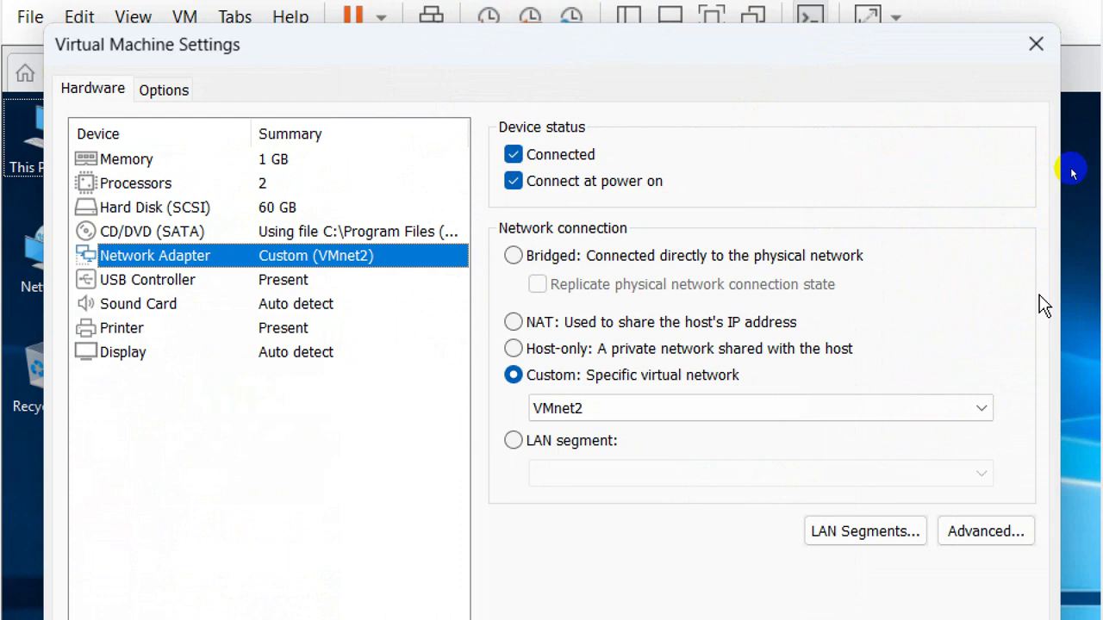
left_click(840, 412)
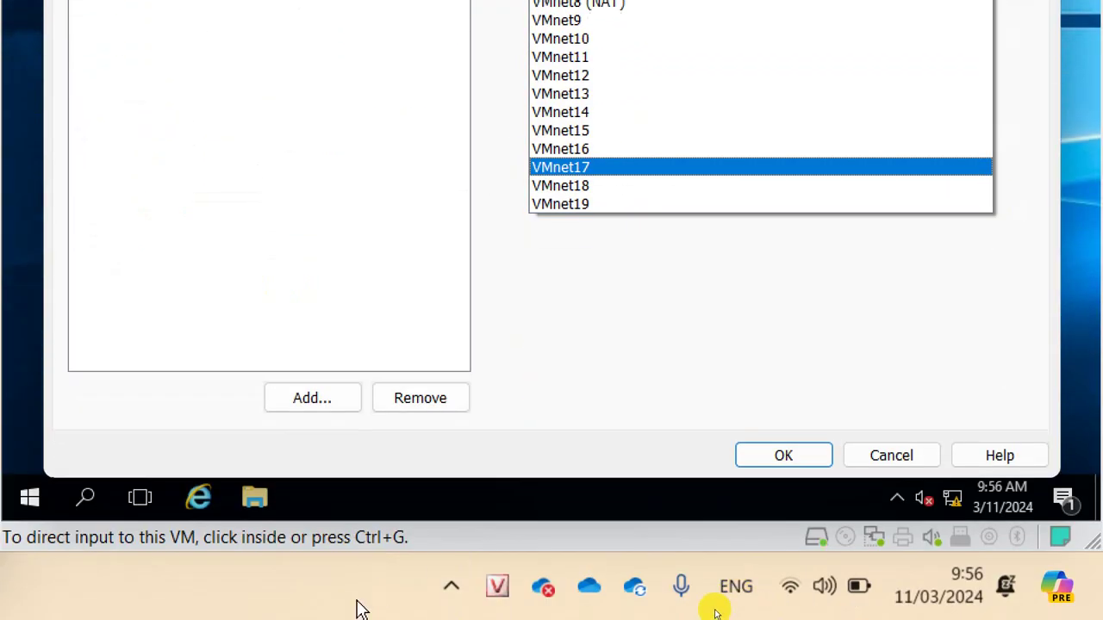
key("Escape")
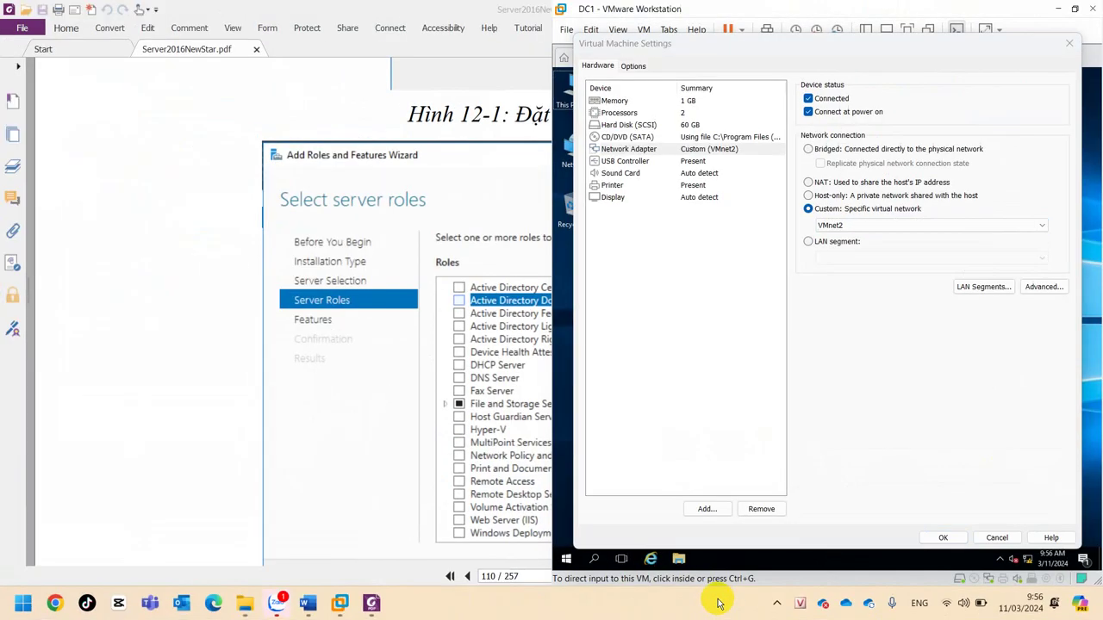
left_click(1069, 43)
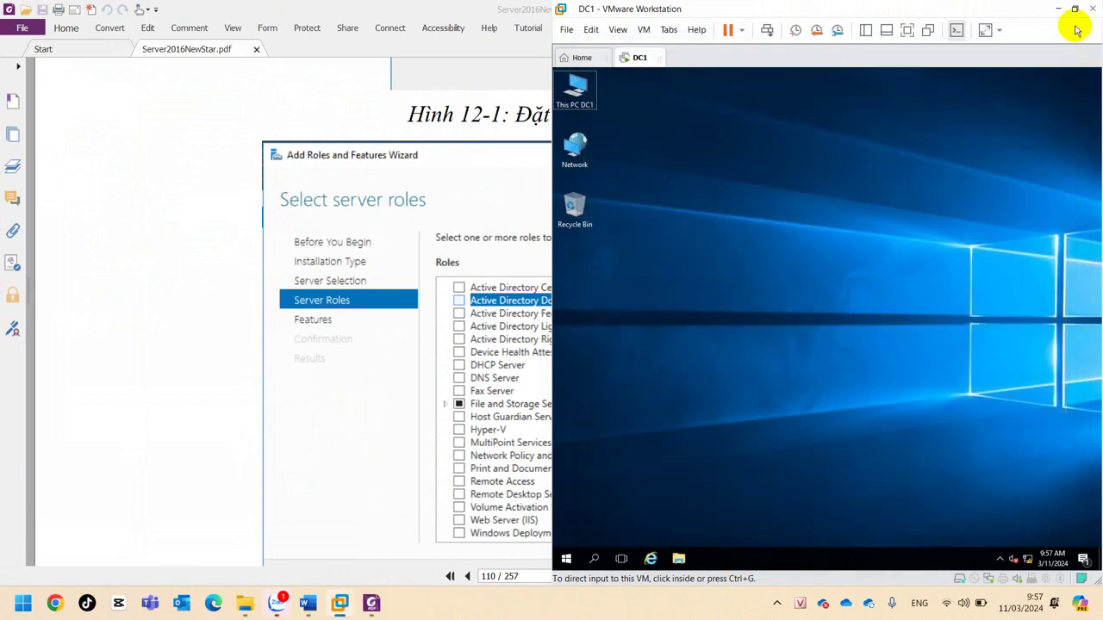
Maximize the VMware window and display DC1's network adapter settings again.
left_click(1074, 10)
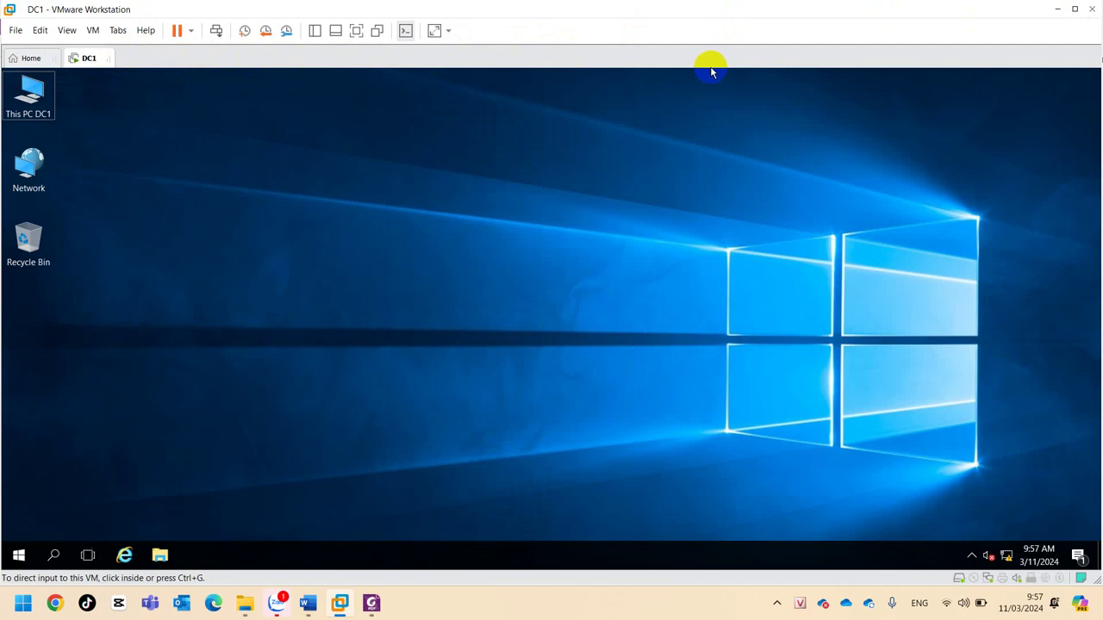
right_click(87, 62)
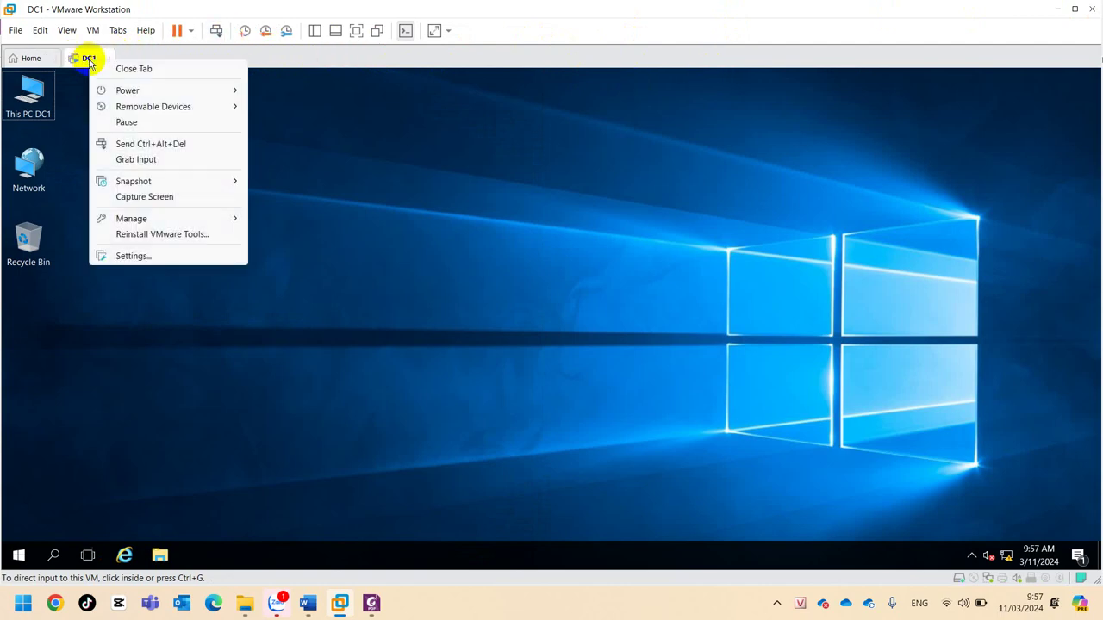
left_click(134, 256)
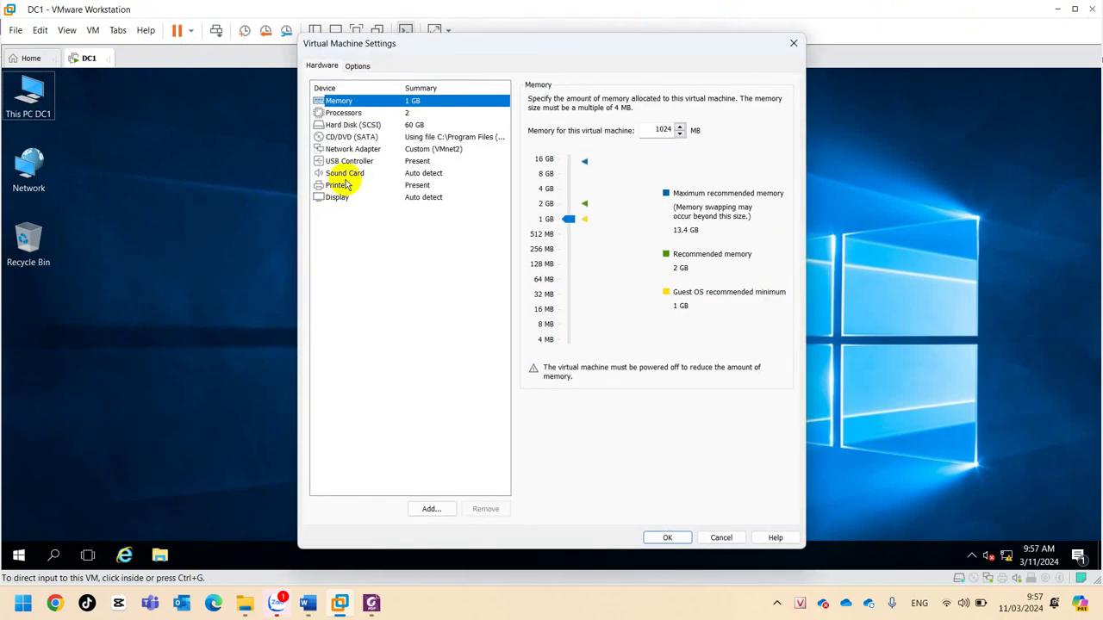
left_click(349, 151)
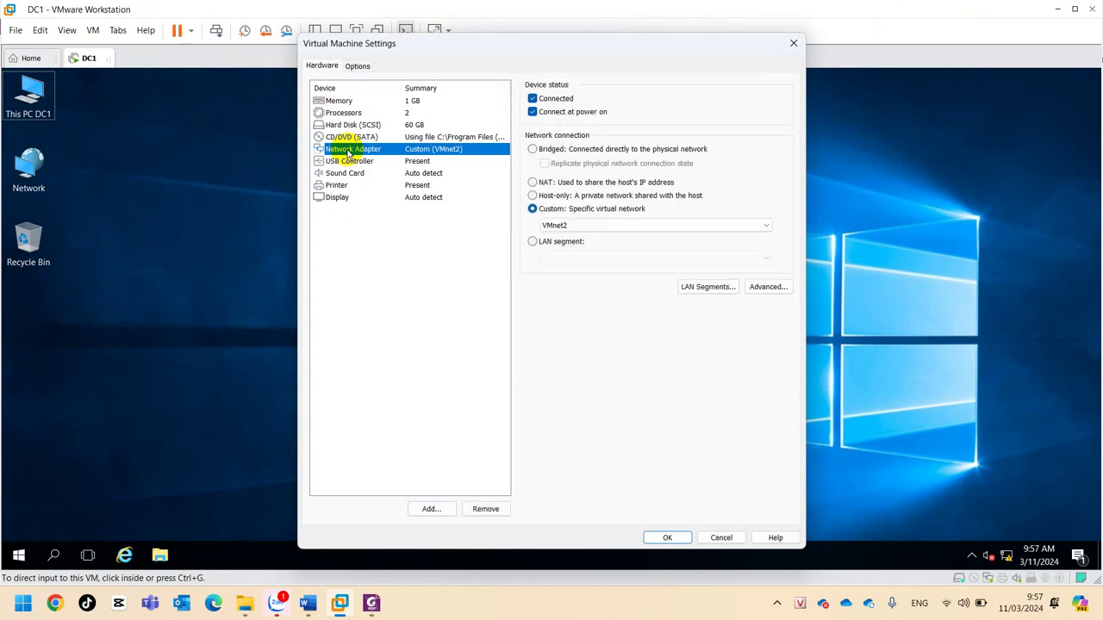
Try the custom virtual network VMnet1 (Host-only) for DC1's adapter, and set it back to VMnet2.
left_click(591, 226)
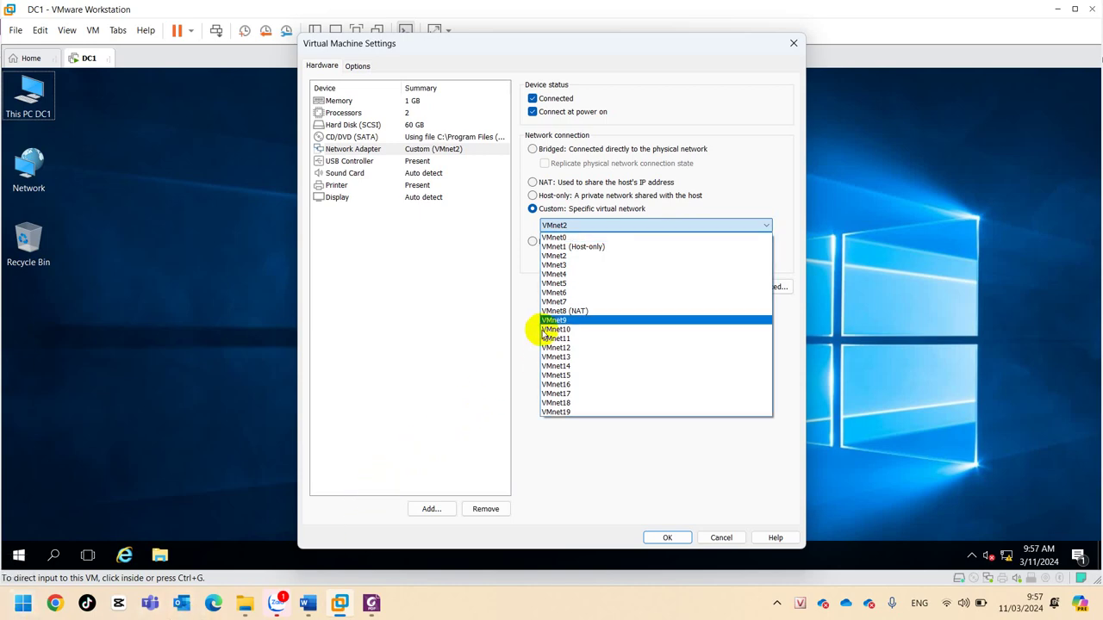
left_click(568, 246)
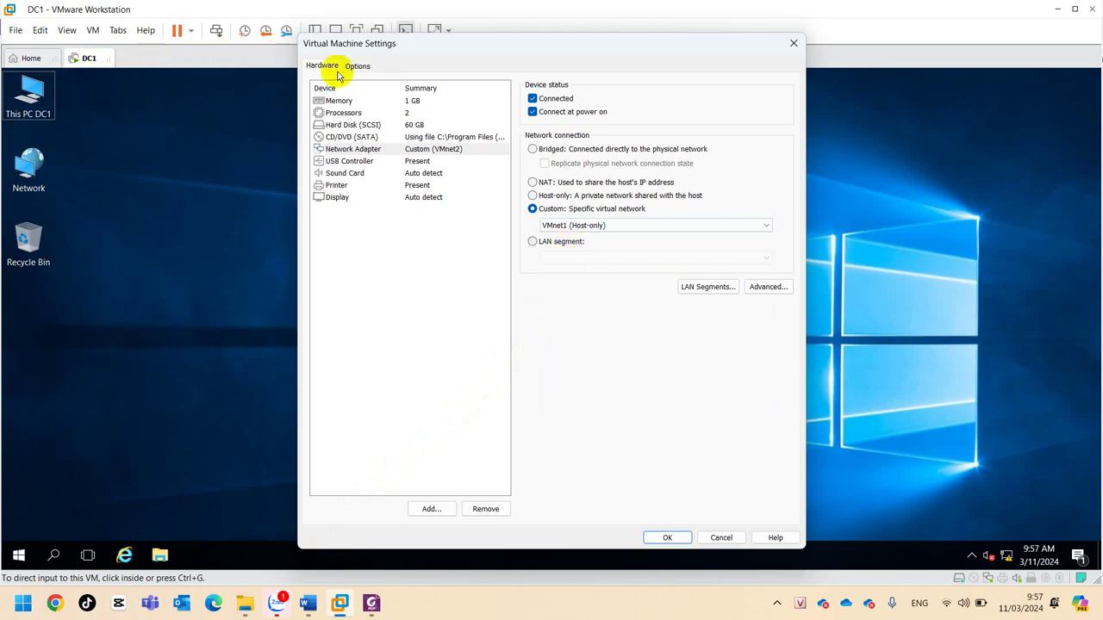
left_click(554, 231)
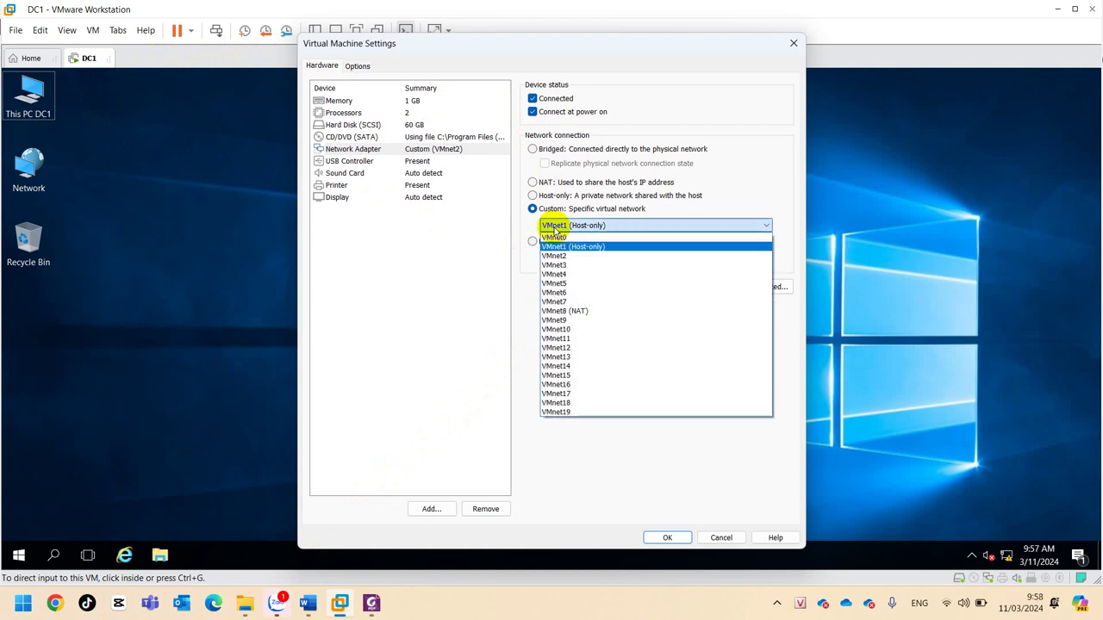
left_click(548, 255)
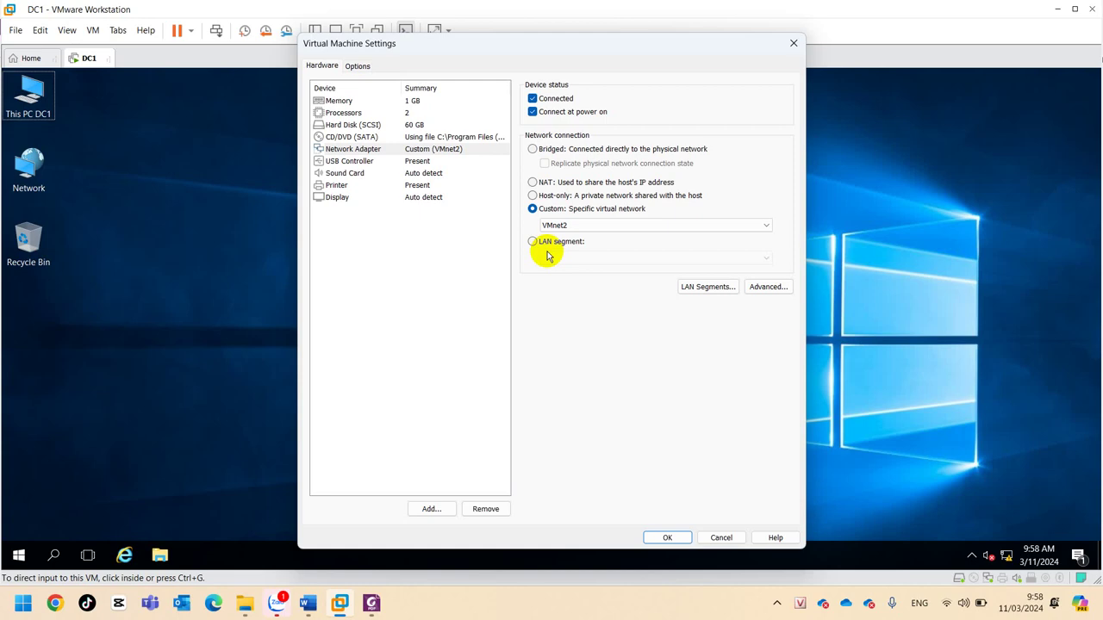
Try the Bridged connection for DC1's adapter, and discard the change by closing the settings.
left_click(600, 225)
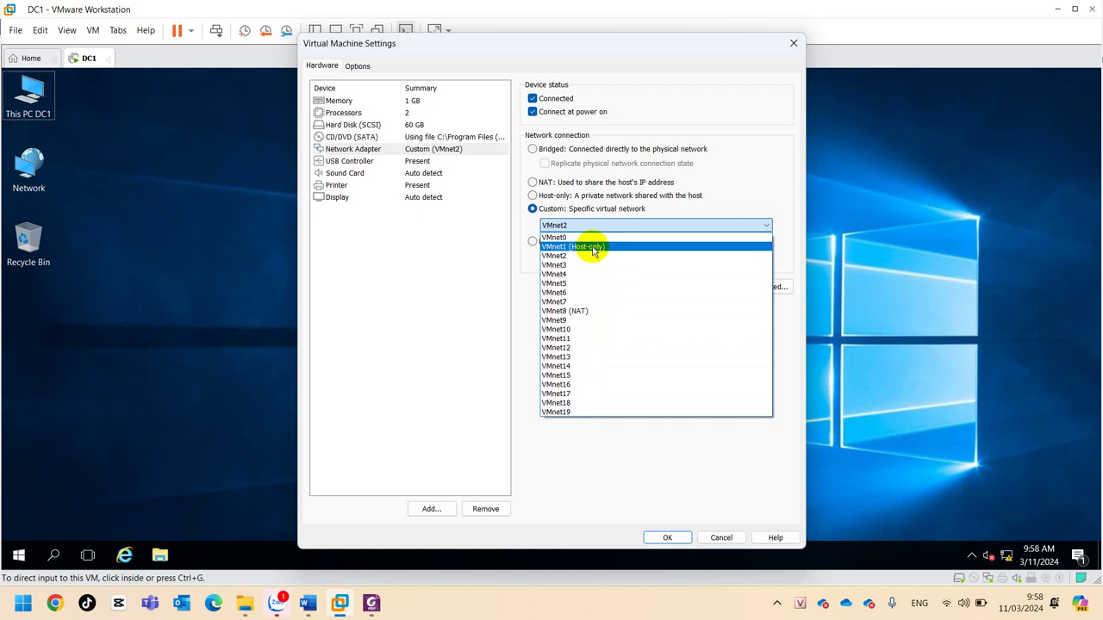
left_click(548, 154)
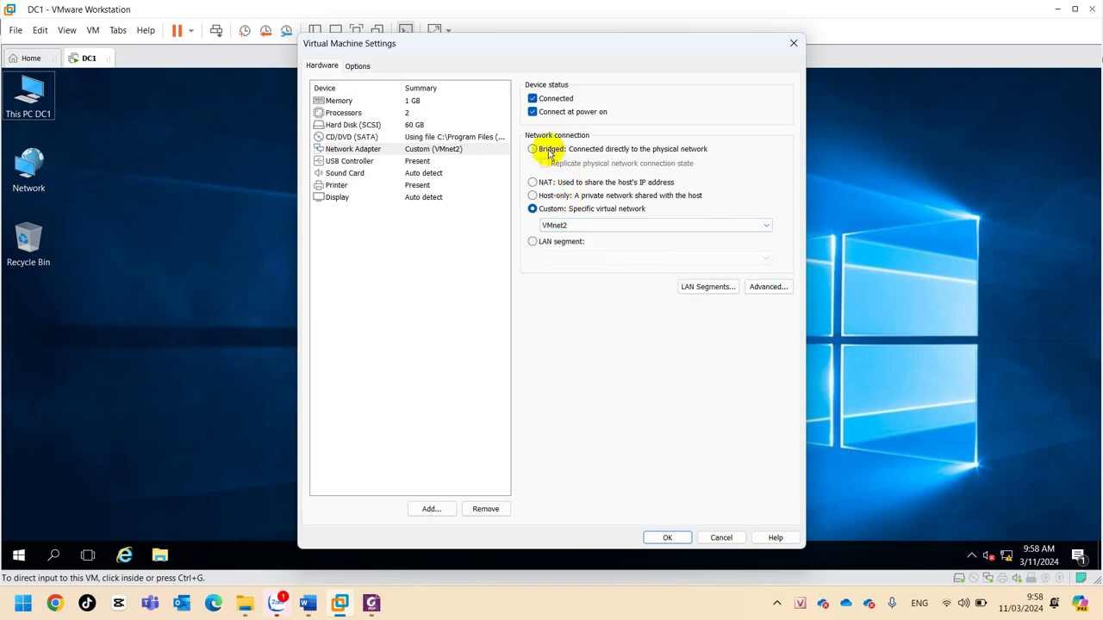
left_click(549, 151)
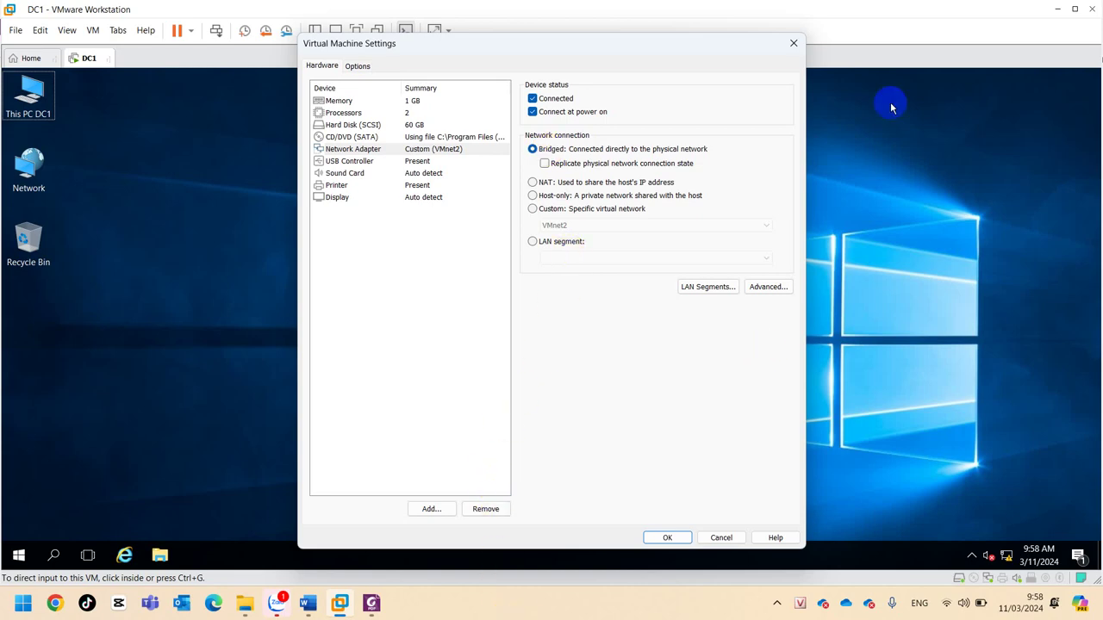
left_click(793, 43)
Minimize the virtual machine window and view the host computer's Wi-Fi connection.
left_click(1056, 10)
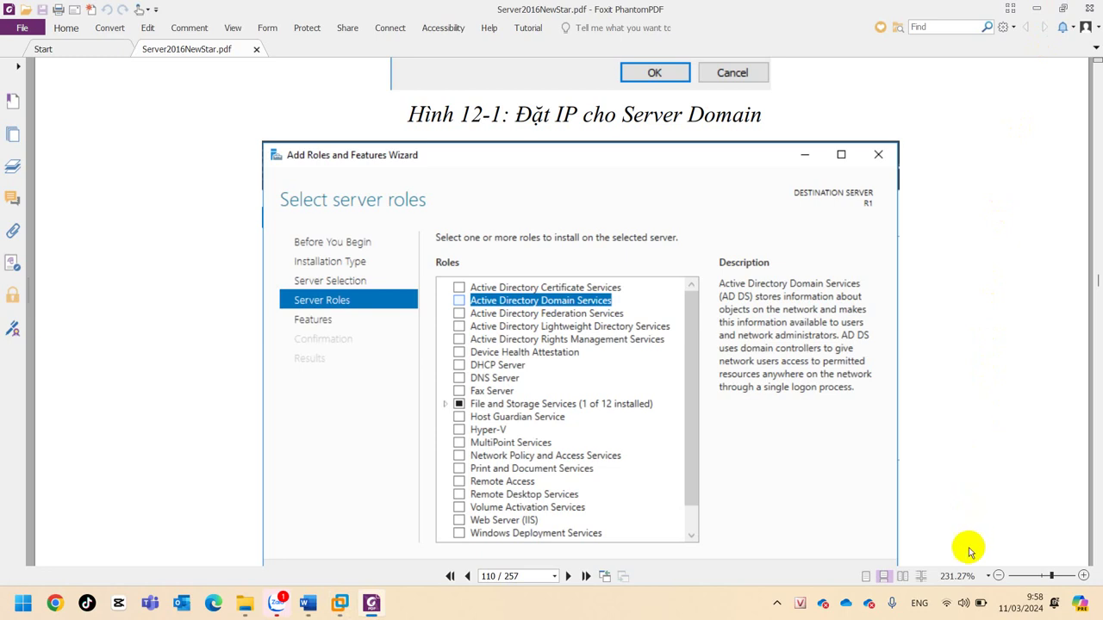
left_click(952, 605)
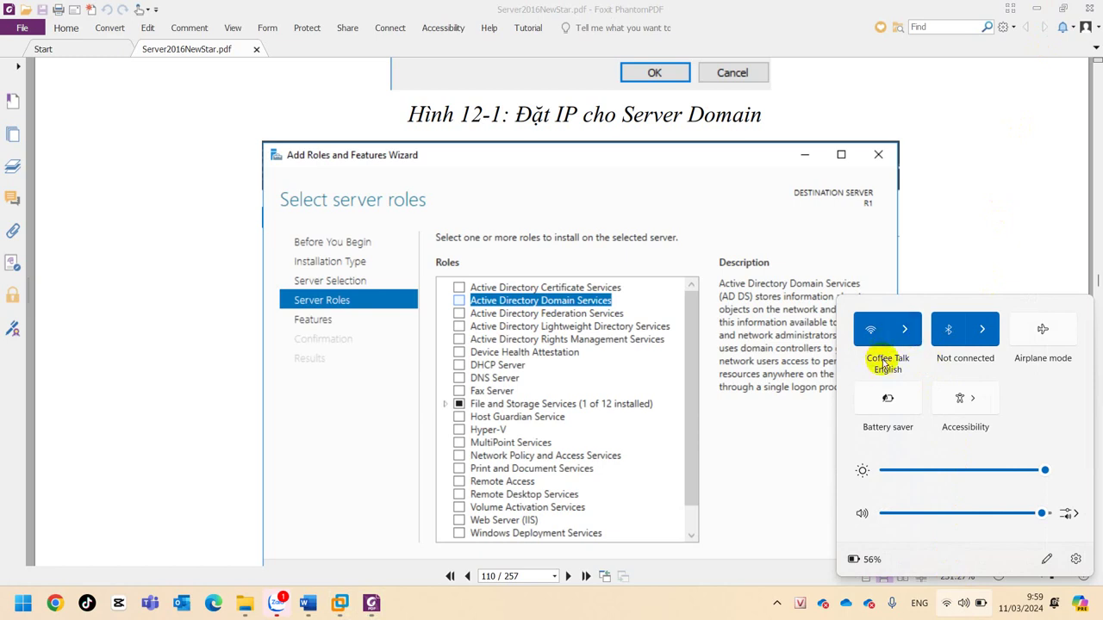
Switch back to the DC1 virtual machine, set its network adapter to Bridged, and save the settings.
left_click(339, 606)
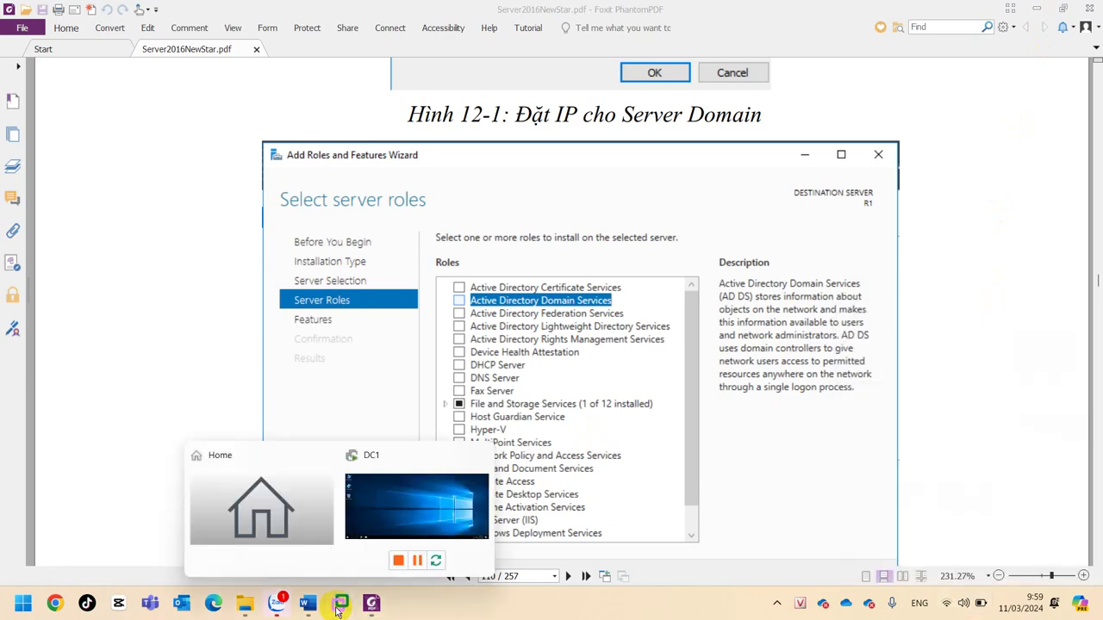
left_click(339, 606)
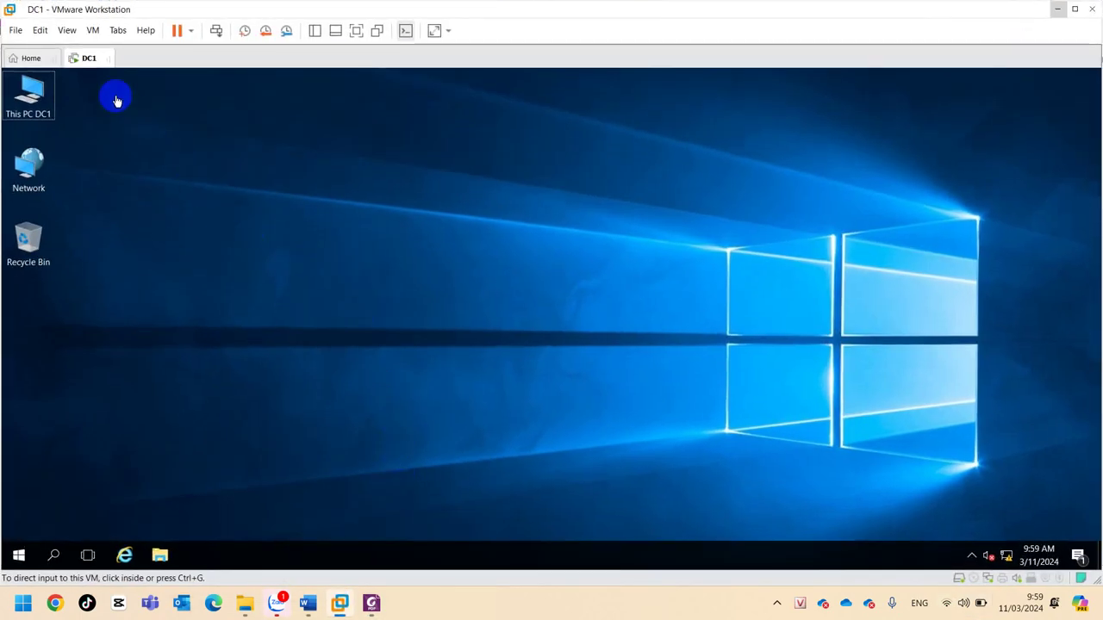
right_click(86, 57)
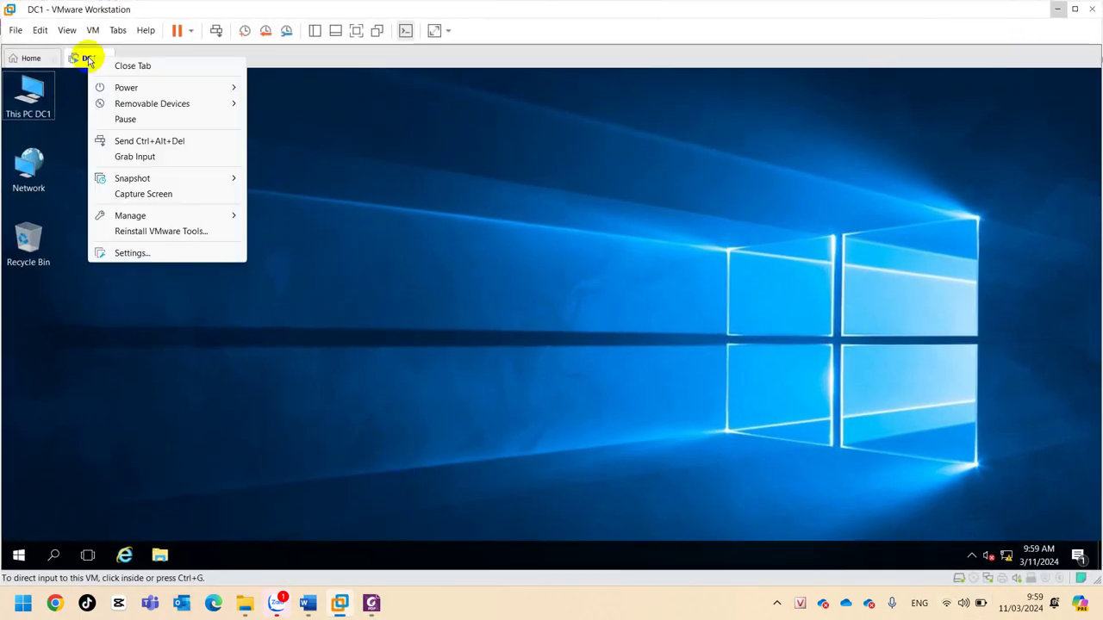
left_click(130, 255)
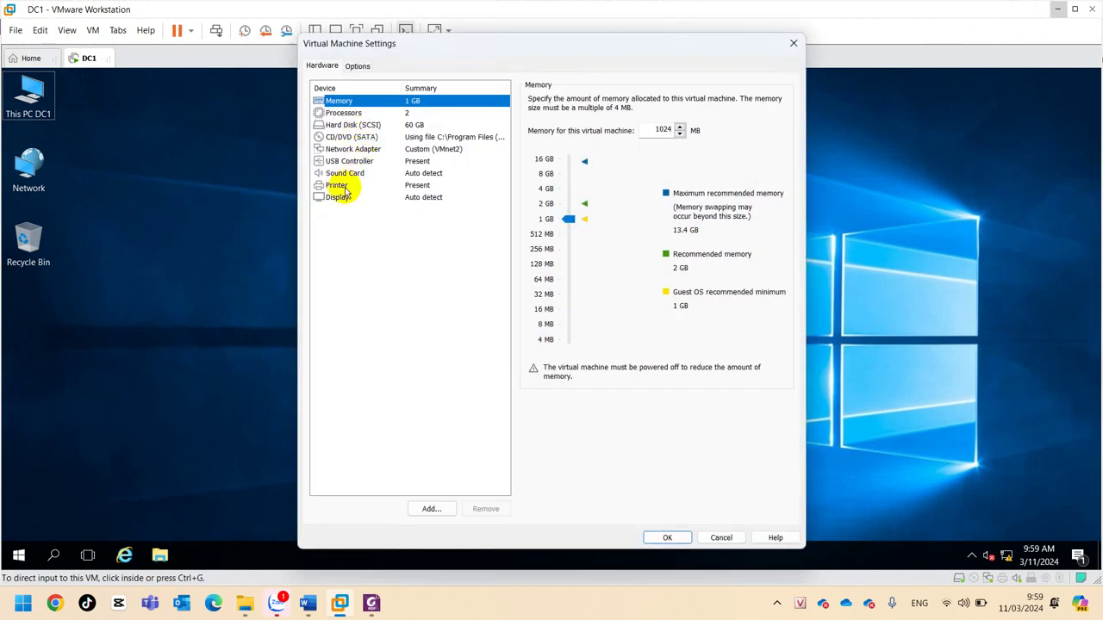
left_click(348, 150)
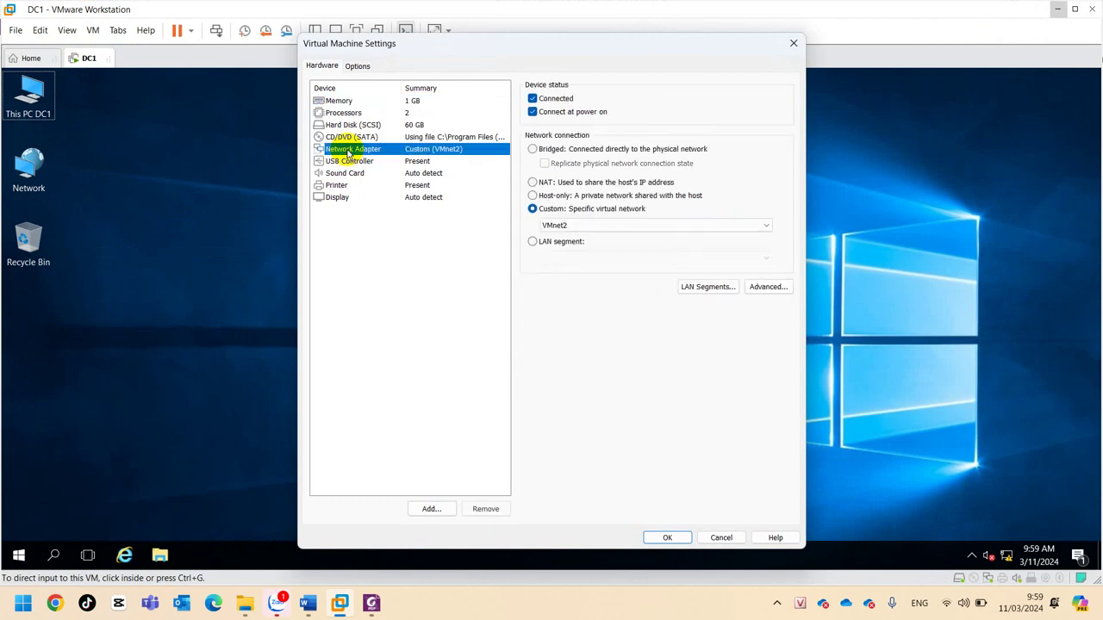
left_click(555, 149)
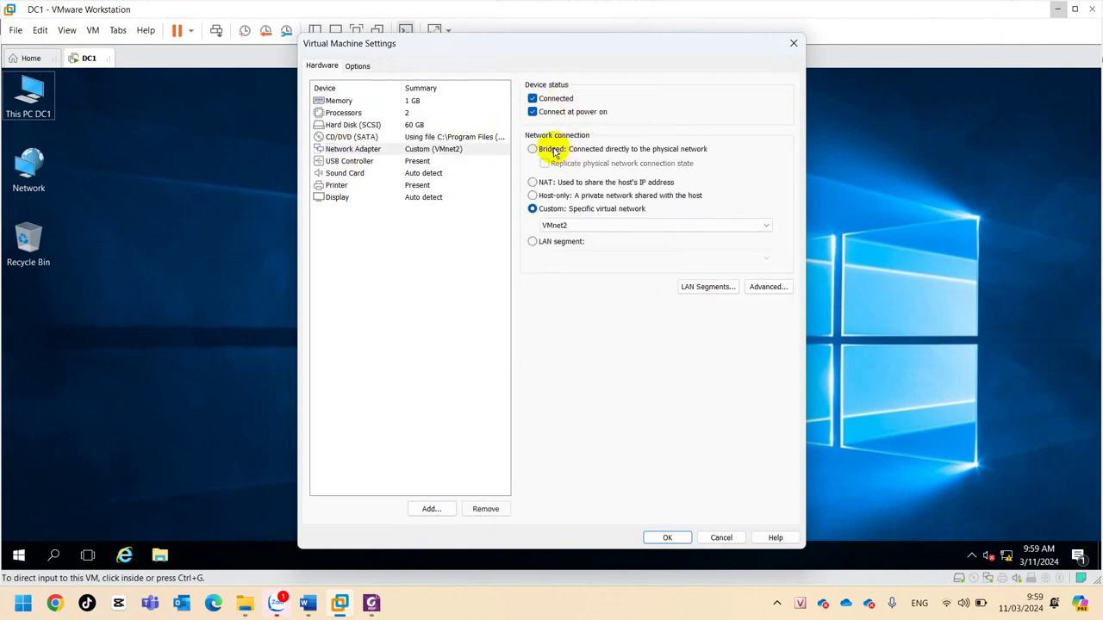
left_click(664, 539)
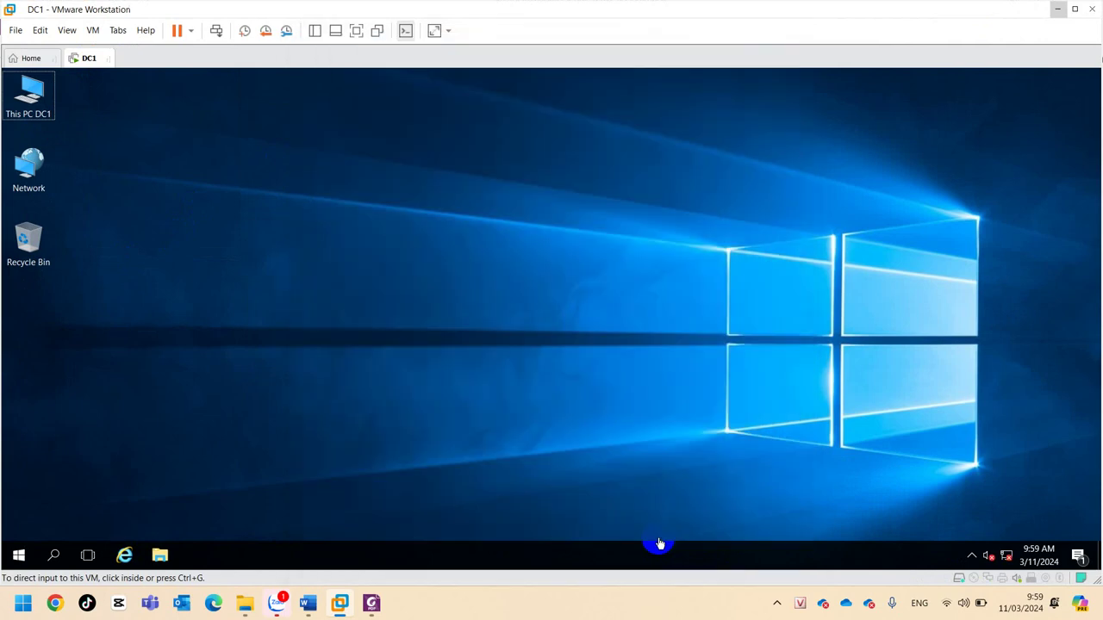
In DC1's Ethernet settings, allow the PC to be discoverable on the network and display the Ethernet0 connection's properties.
left_click(665, 451)
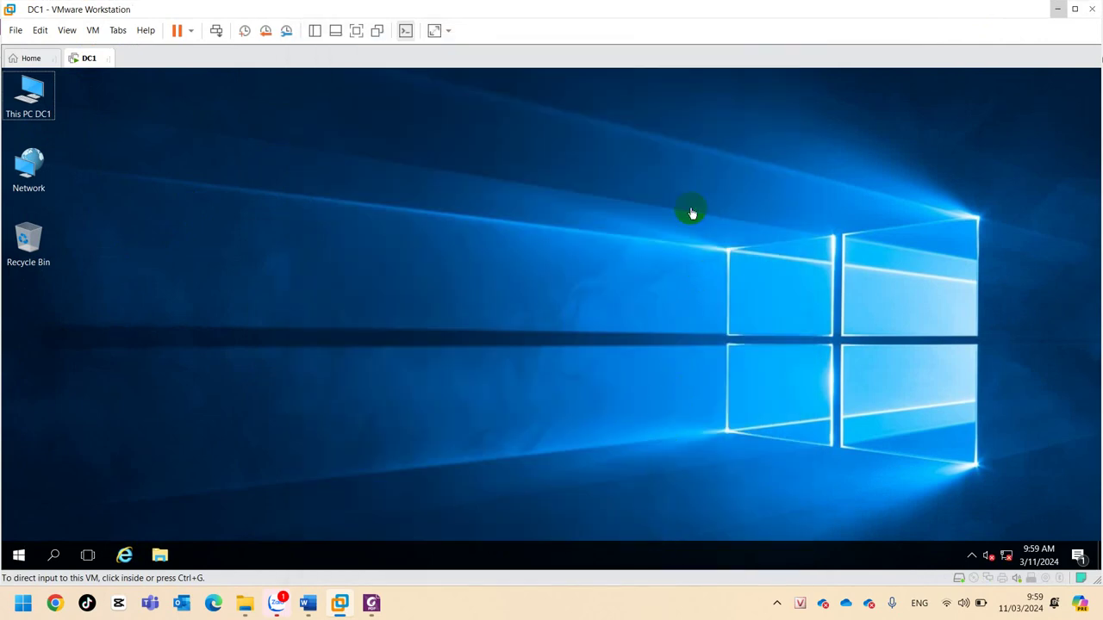
mouse_move(1009, 561)
left_click(1008, 558)
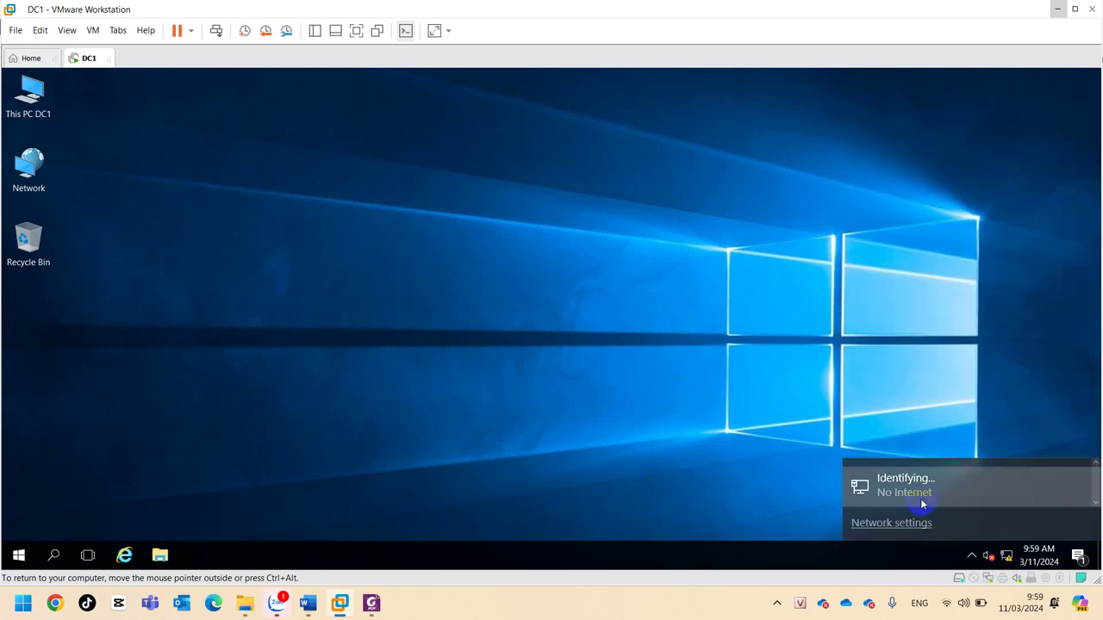
left_click(911, 498)
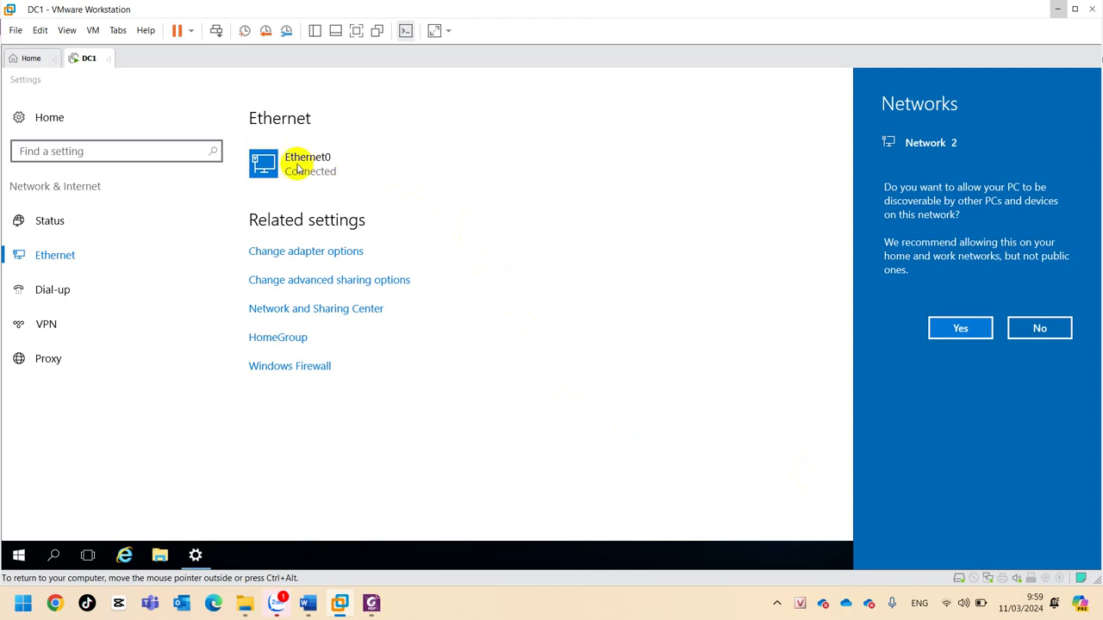
left_click(958, 328)
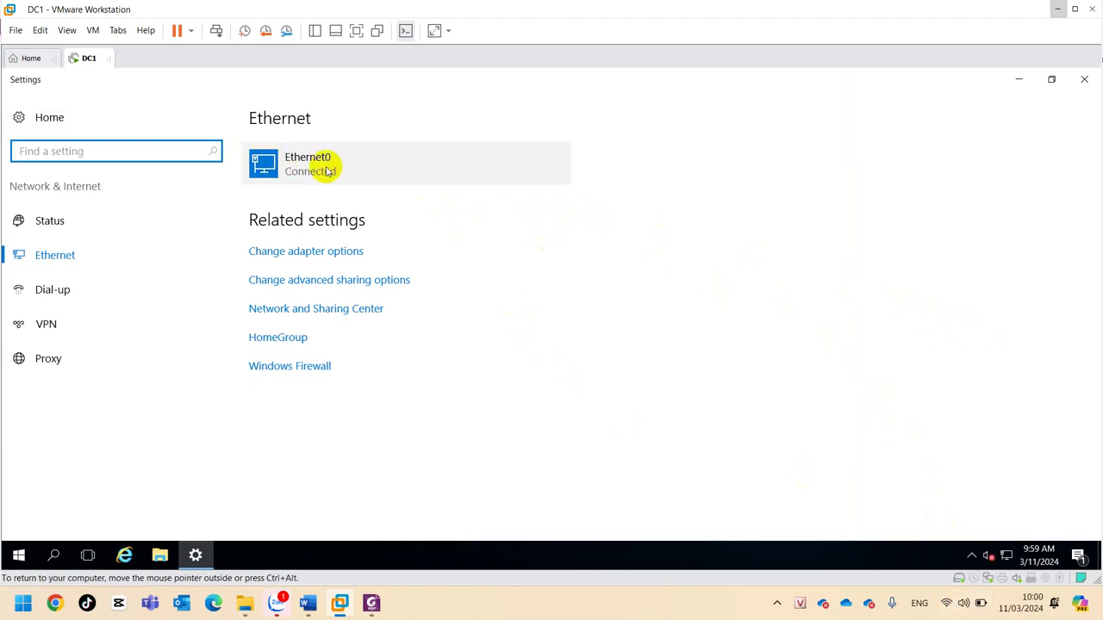
left_click(389, 158)
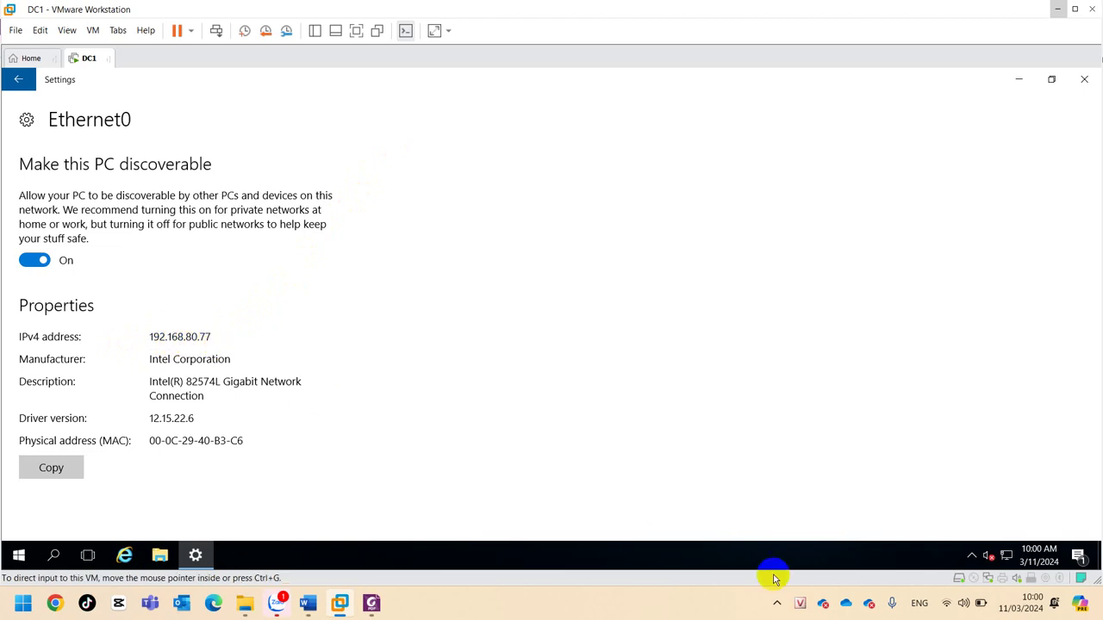
Examine the host computer's Wi-Fi properties for its IPv4 address, and close the host's and DC1's settings windows.
left_click(945, 606)
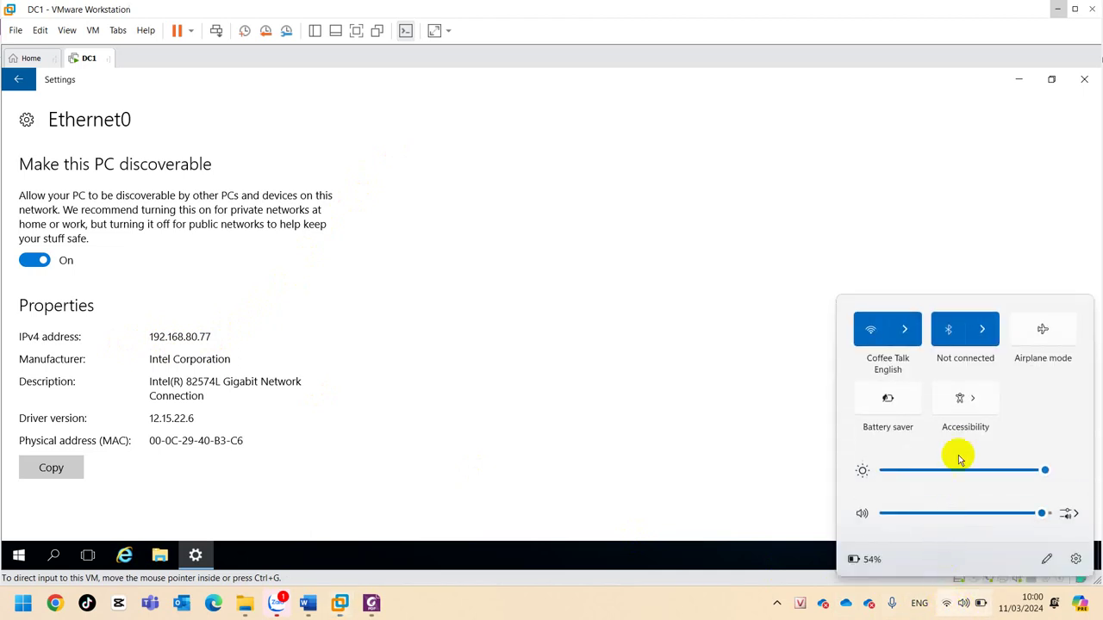
left_click(904, 332)
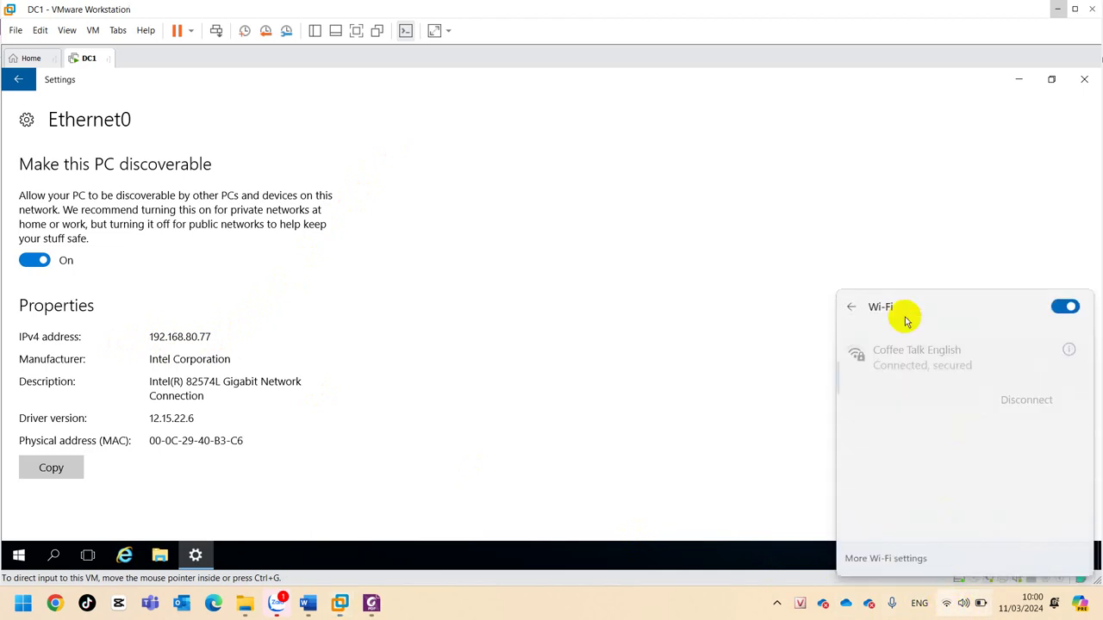
left_click(1071, 337)
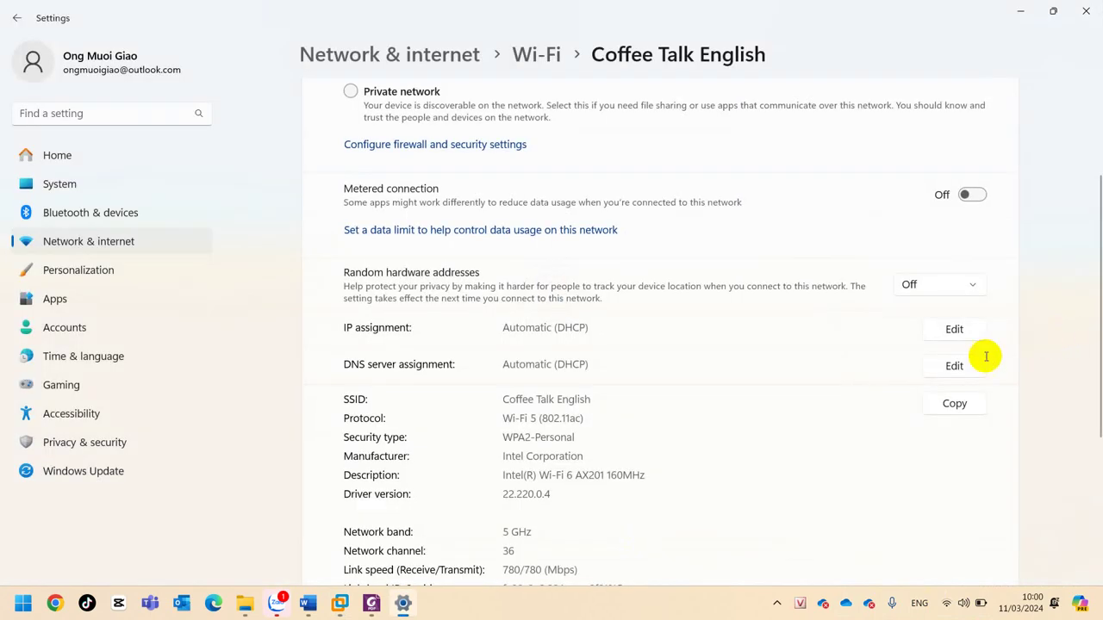
scroll(668, 497, "down", 3)
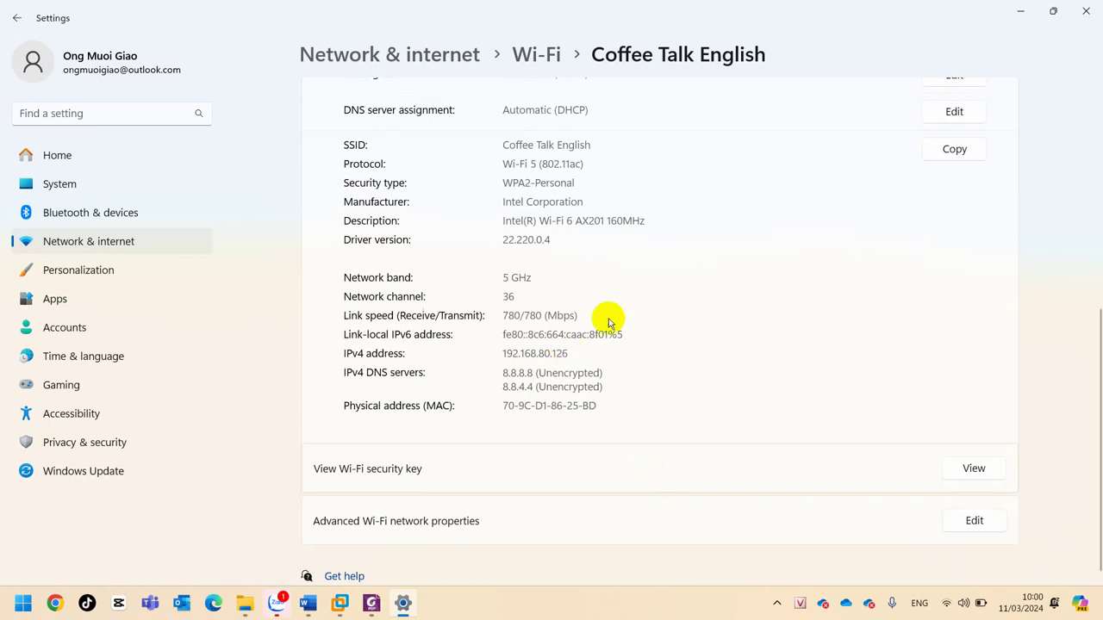
left_click(1077, 11)
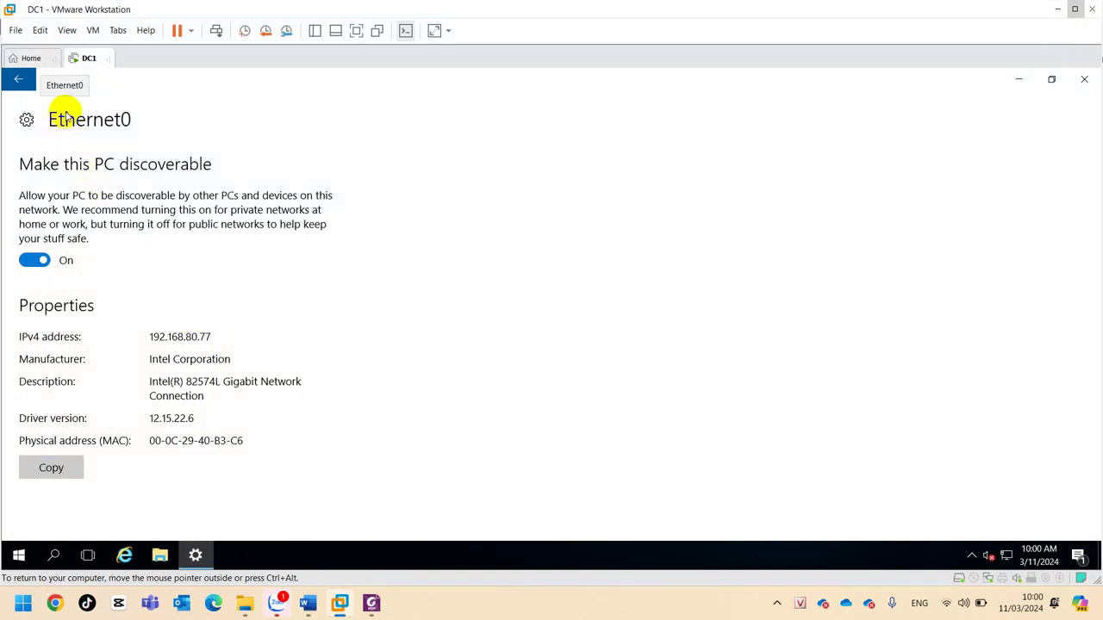
left_click(1098, 89)
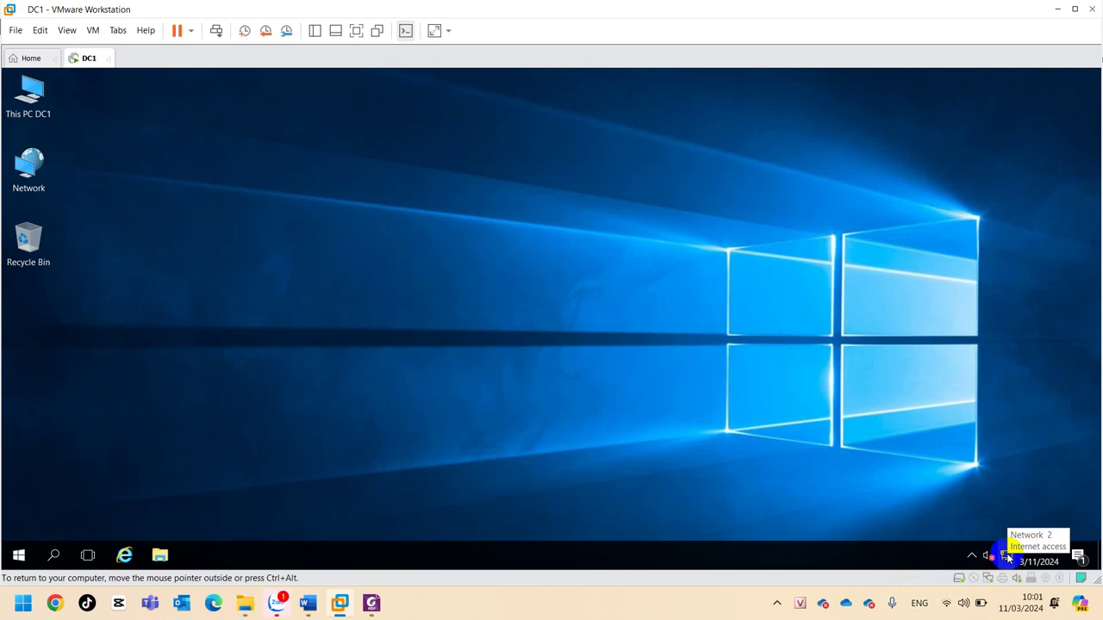
Start Internet Explorer in DC1 and complete its initial setup without using the recommended settings.
left_click(126, 557)
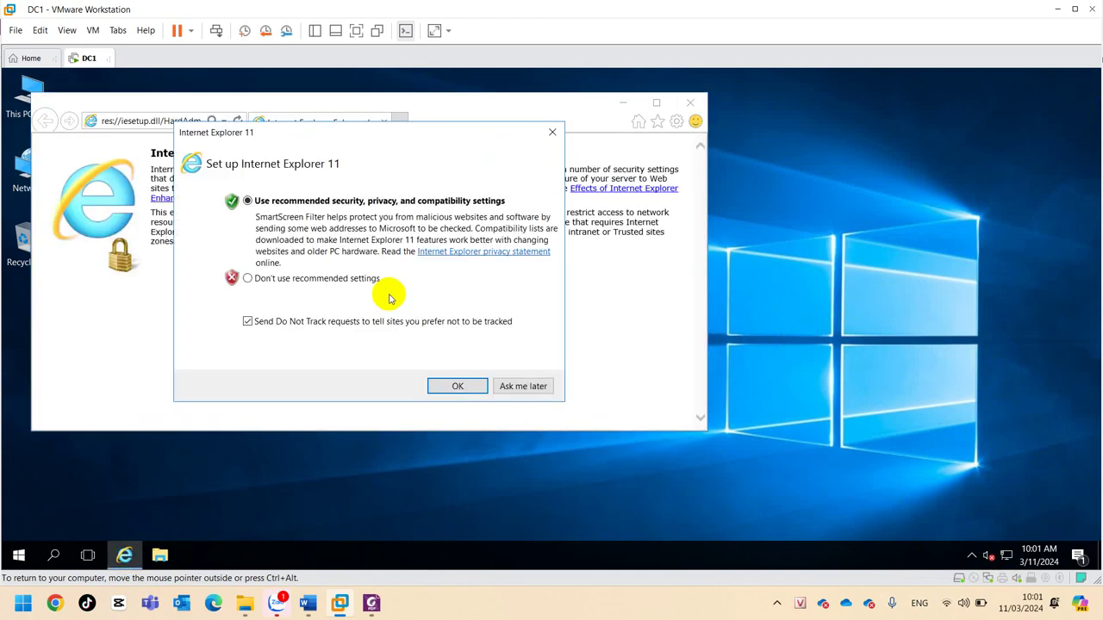
left_click(336, 279)
left_click(466, 387)
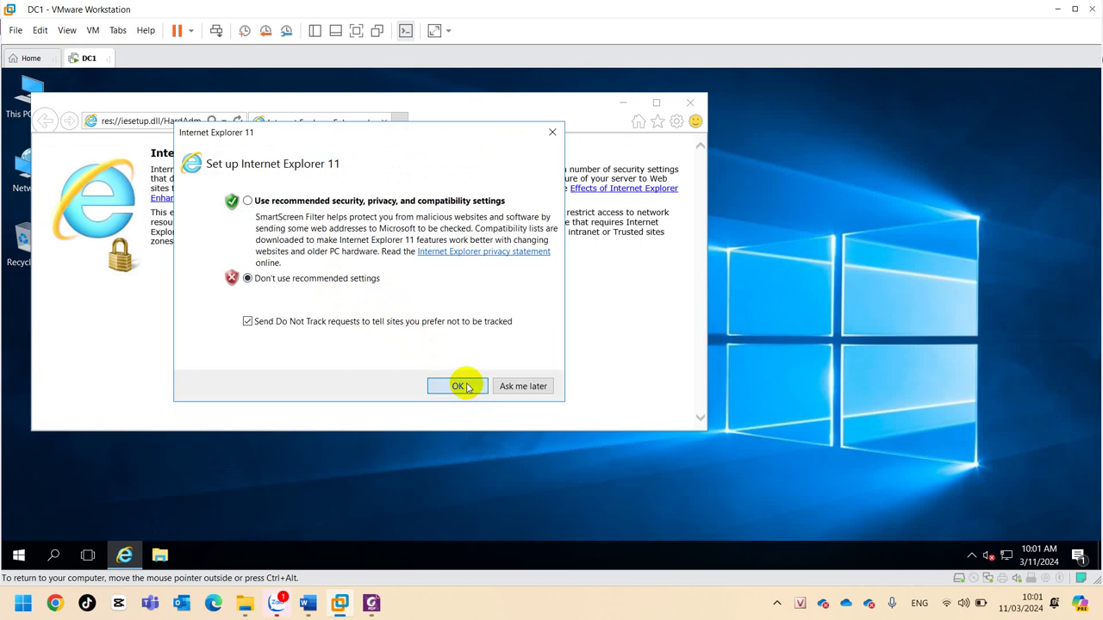
Browse to google.com in DC1 and accept the secure connection alert.
left_click(188, 121)
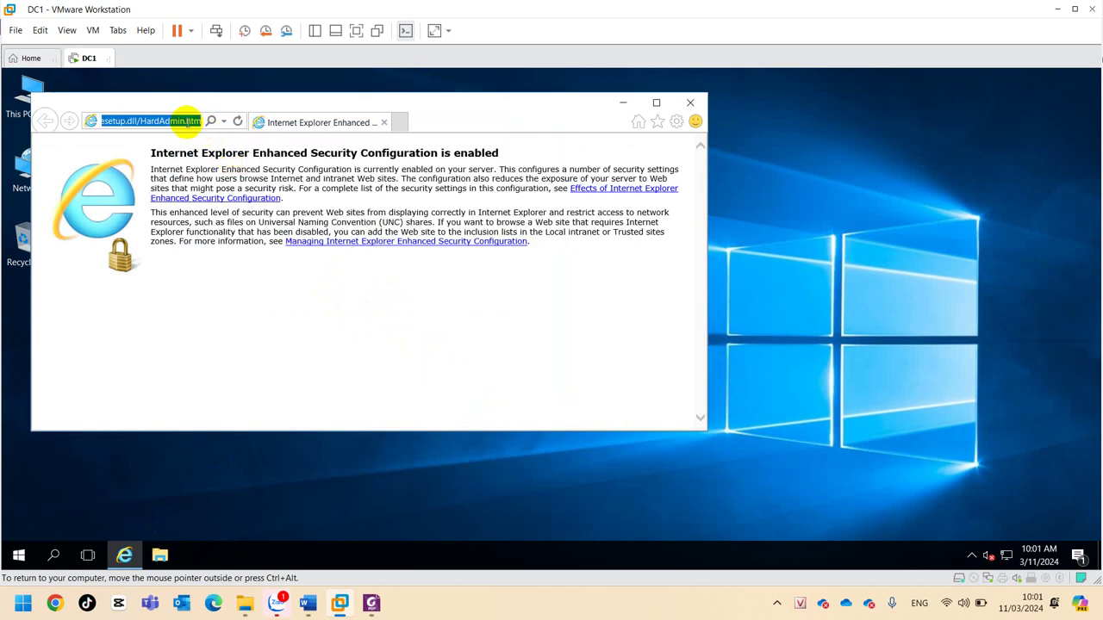
type("go")
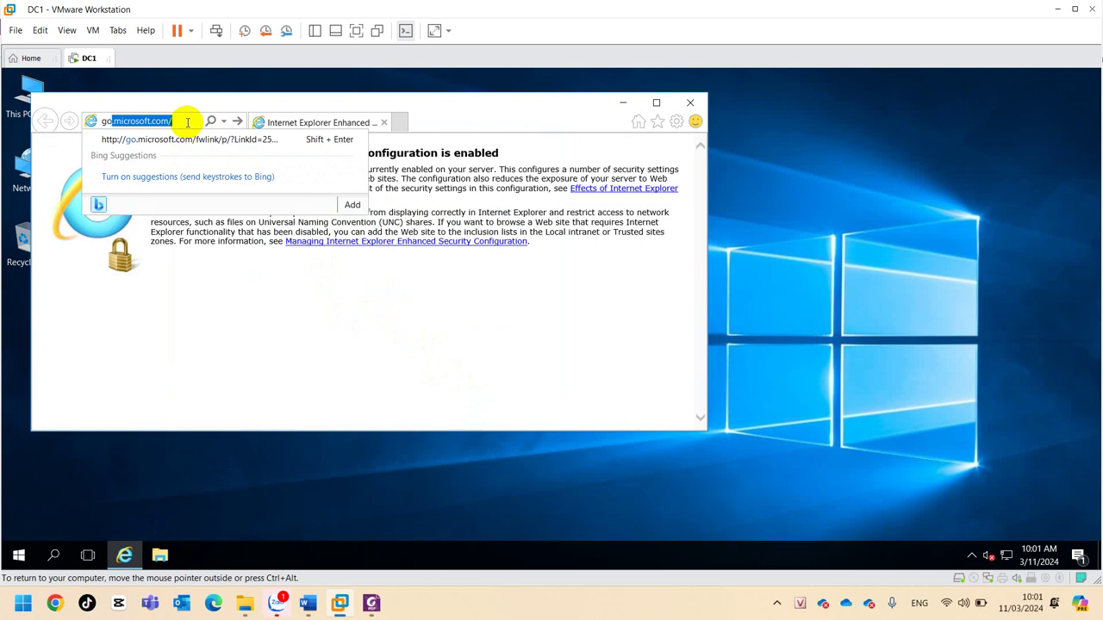
type("ogl")
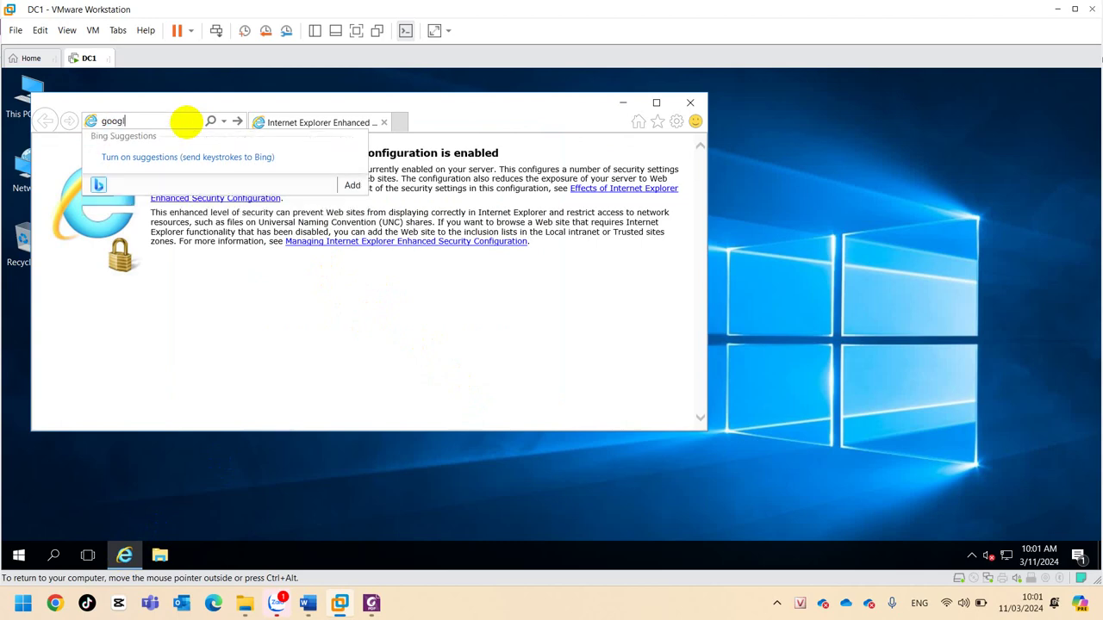
type("e.com")
key("Return")
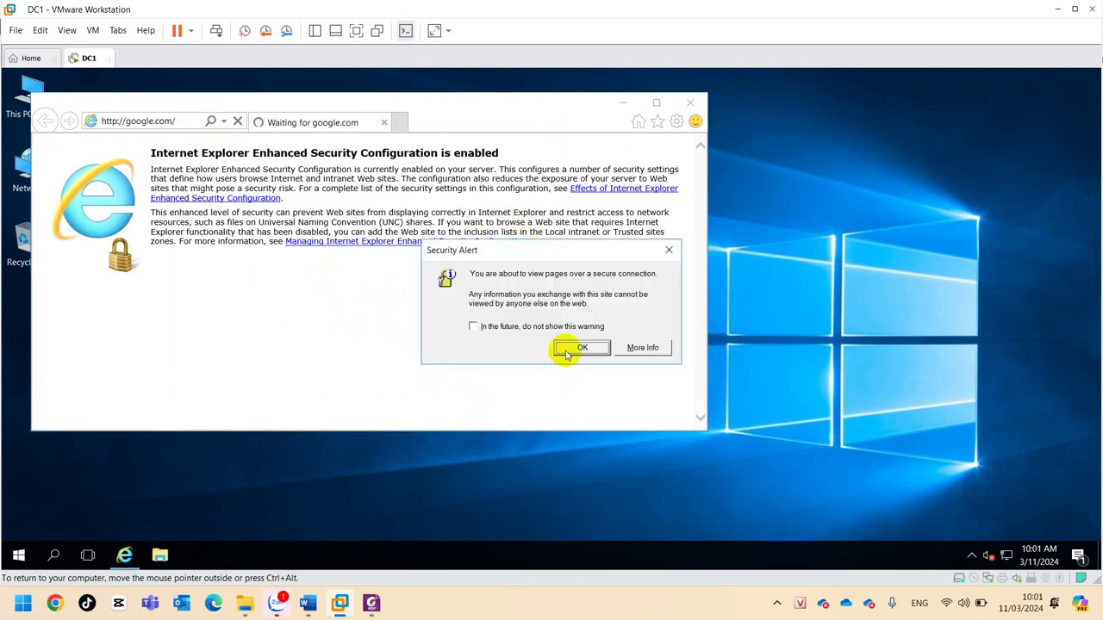
left_click(568, 350)
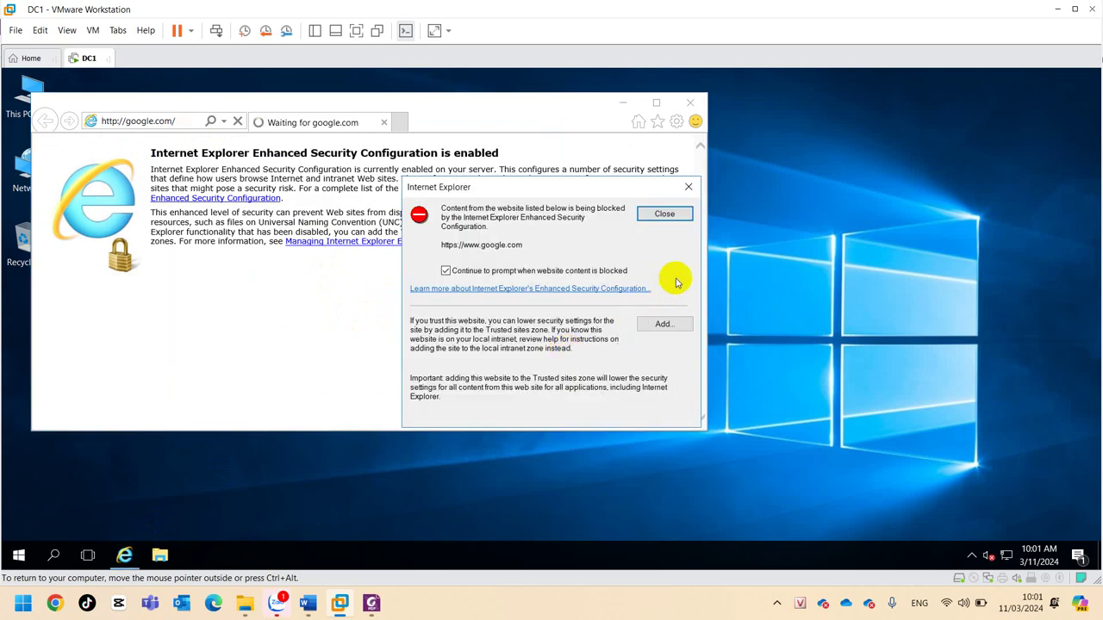
left_click(676, 323)
left_click(631, 291)
left_click(625, 421)
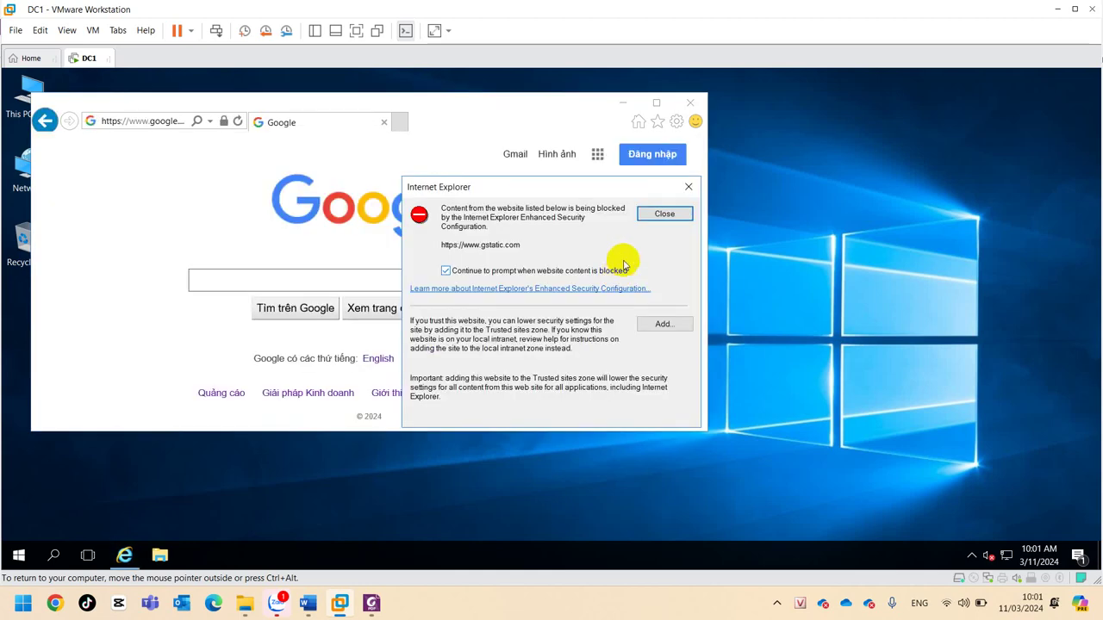
left_click(661, 214)
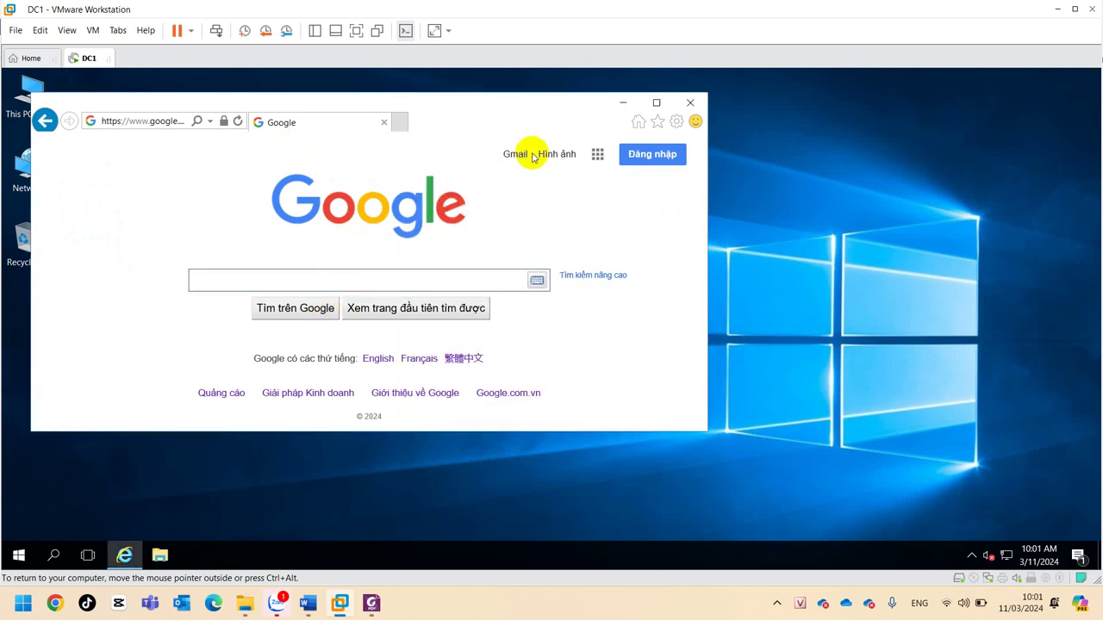
Browse to vnexpress.net and accept the connection security alerts.
left_click(166, 122)
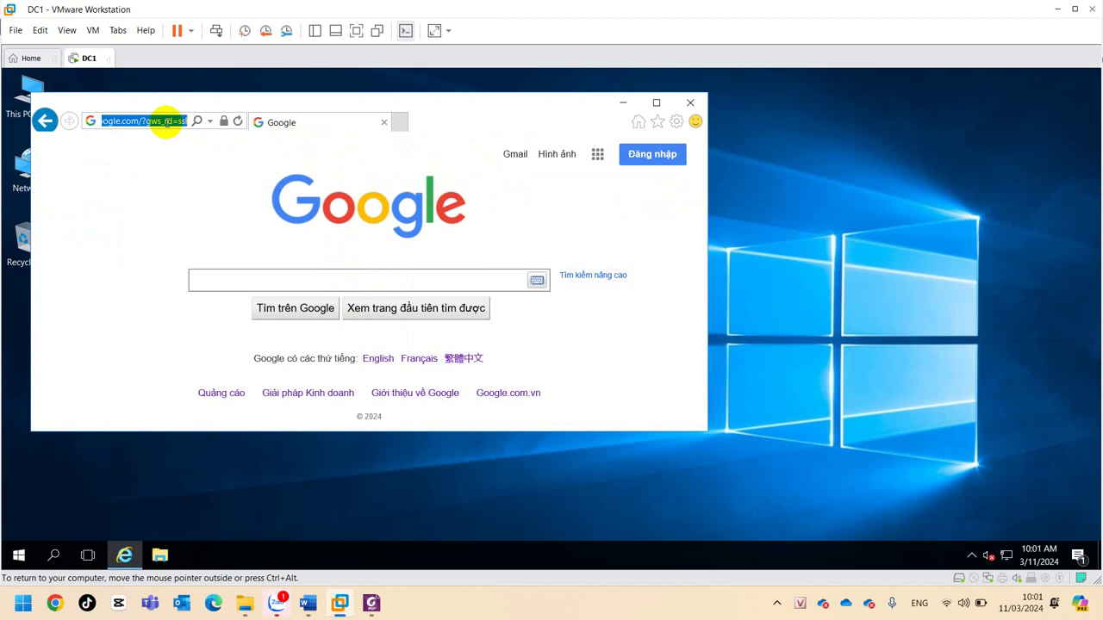
type("vnexpress.net")
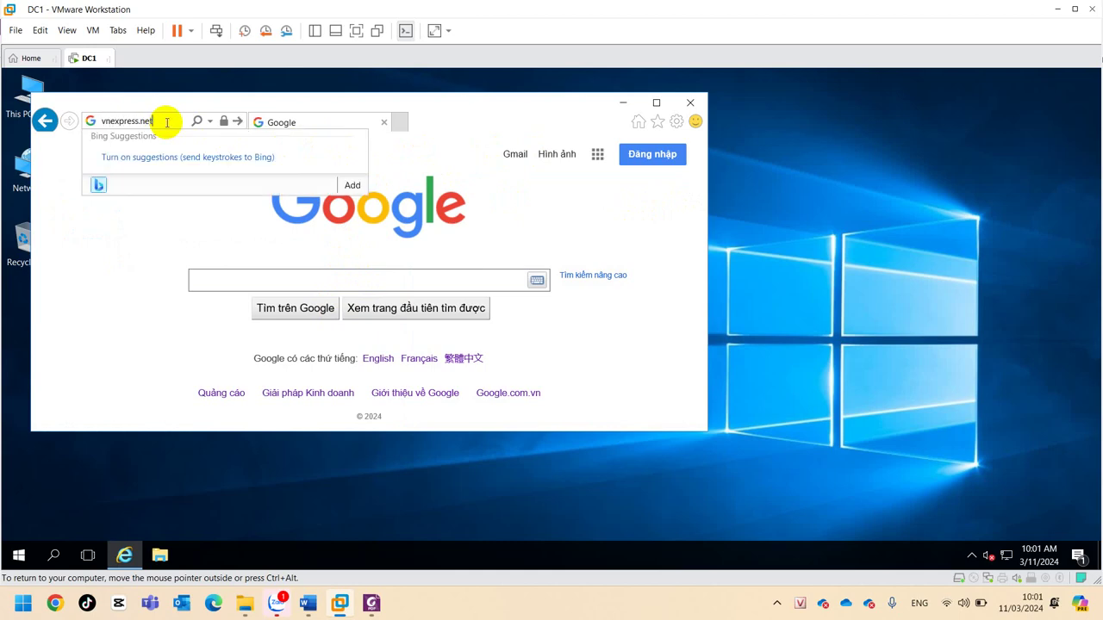
key("Return")
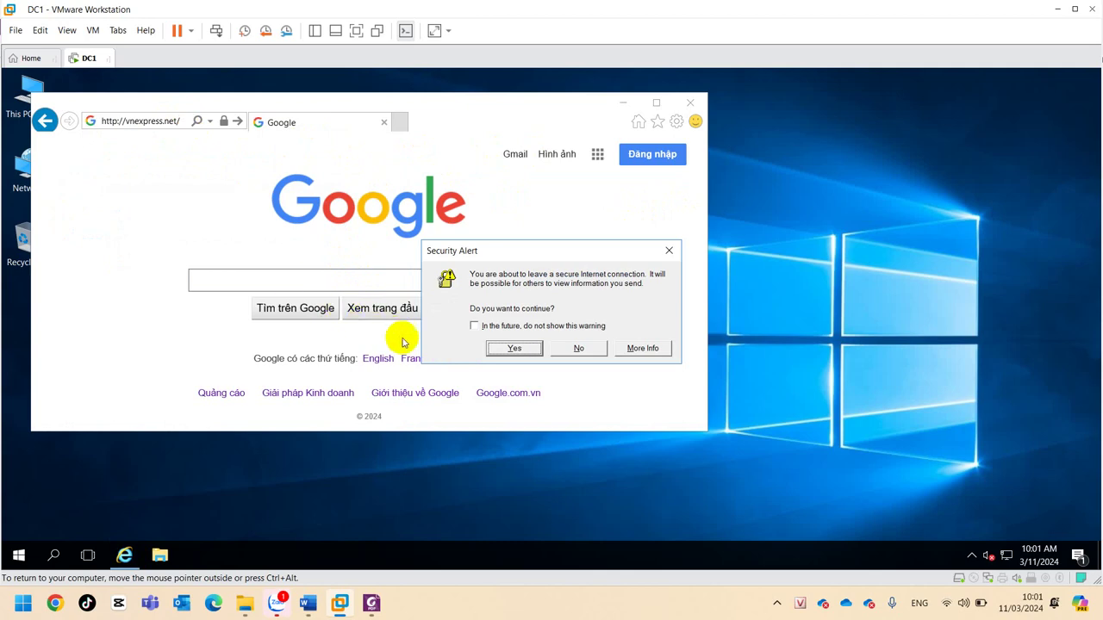
left_click(513, 348)
left_click(585, 348)
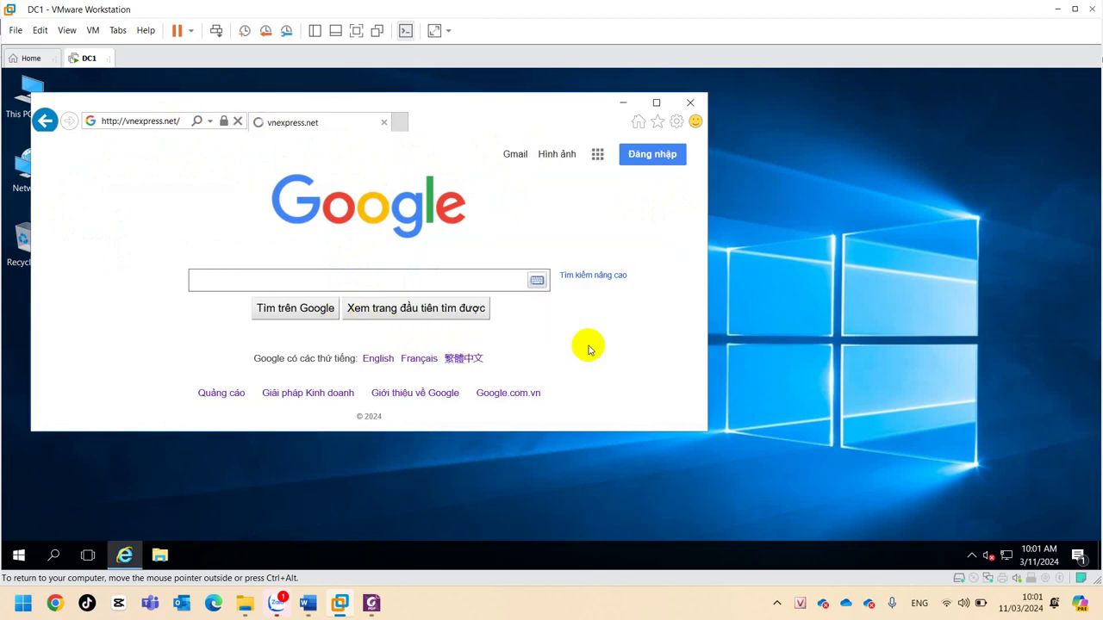
left_click(657, 324)
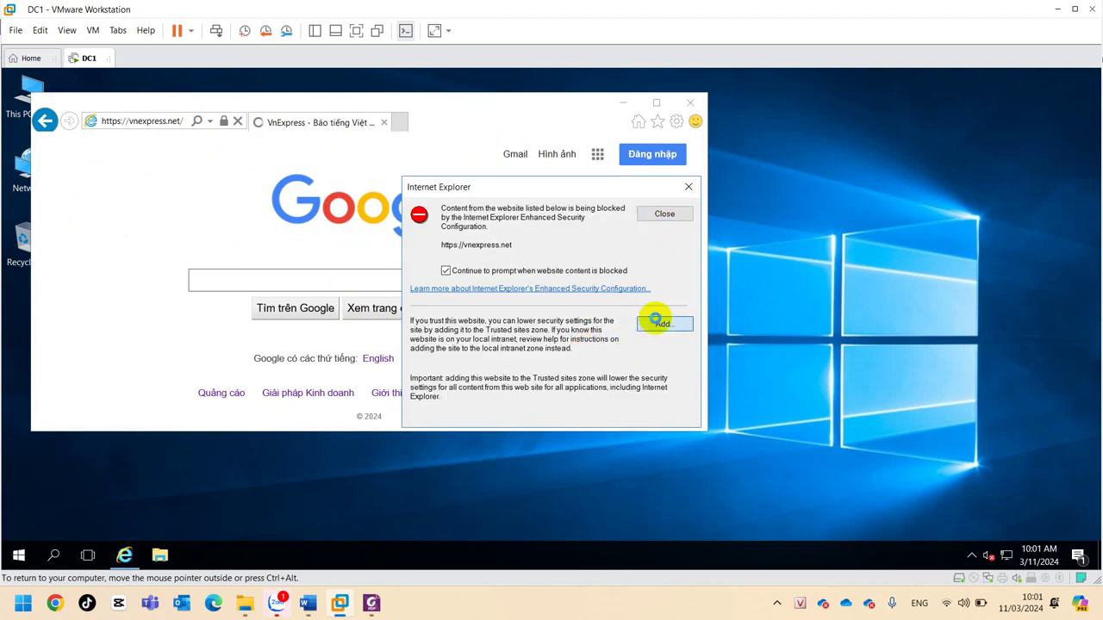
left_click(628, 293)
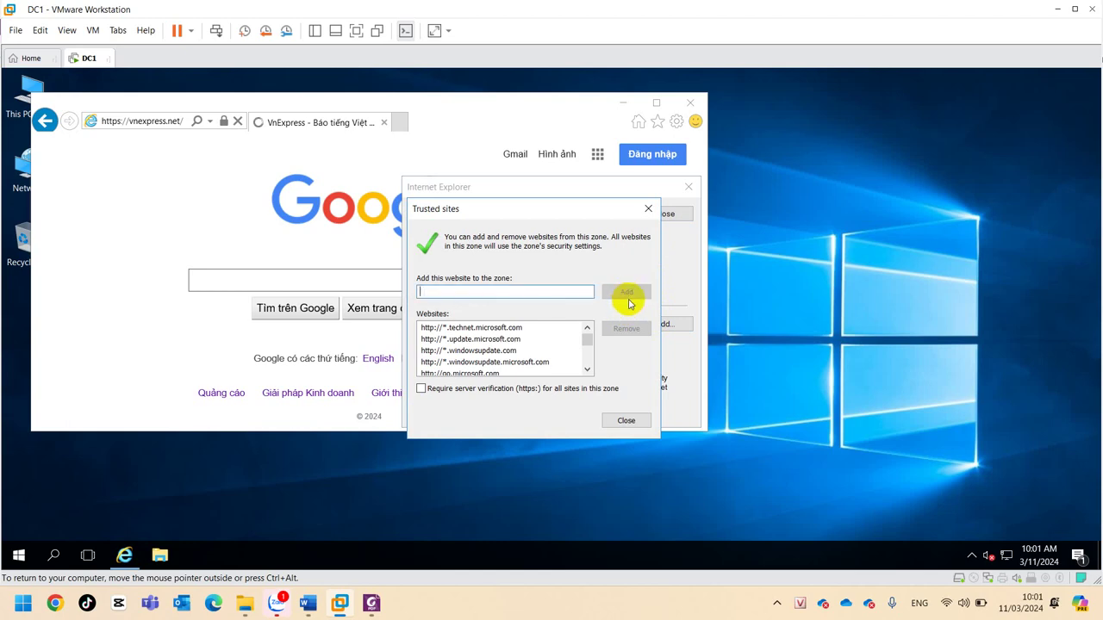
left_click(608, 420)
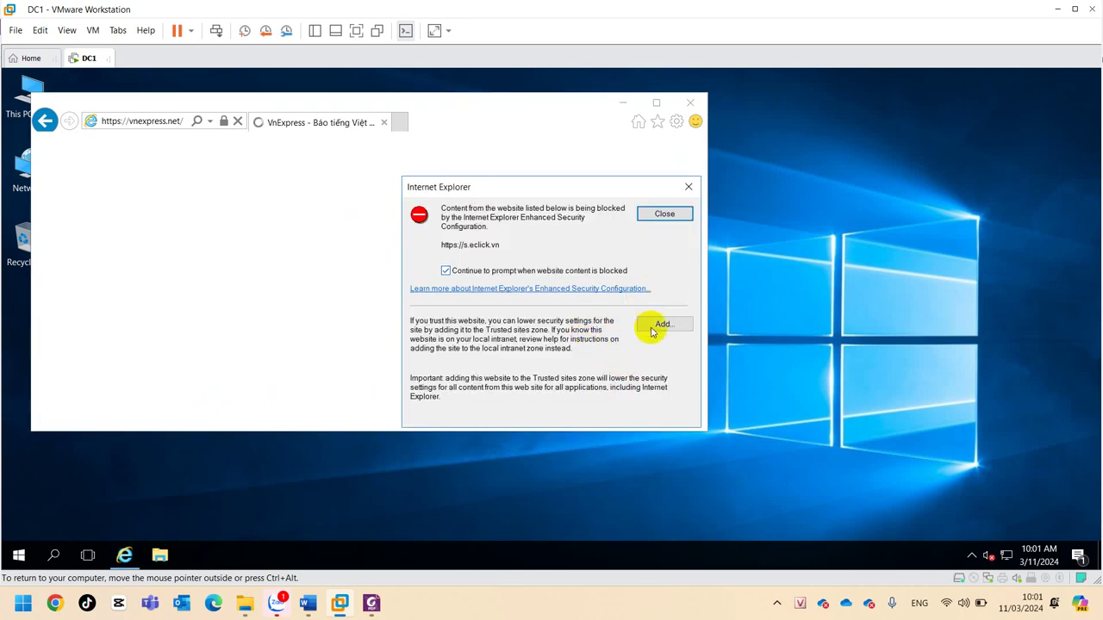
left_click(654, 215)
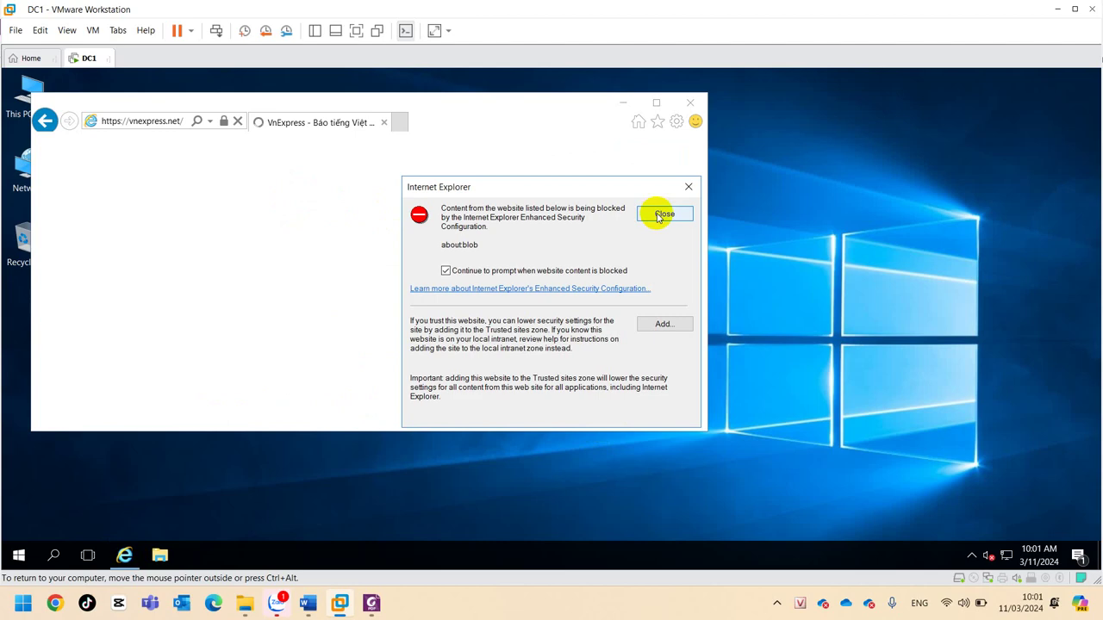
left_click(656, 217)
left_click(658, 215)
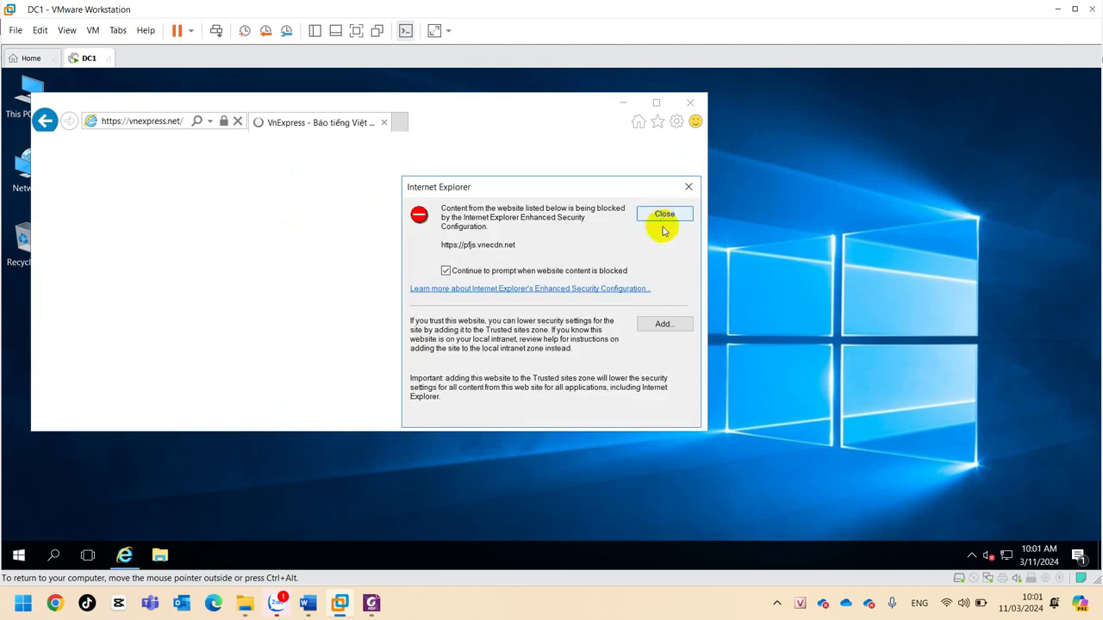
left_click(664, 327)
left_click(617, 291)
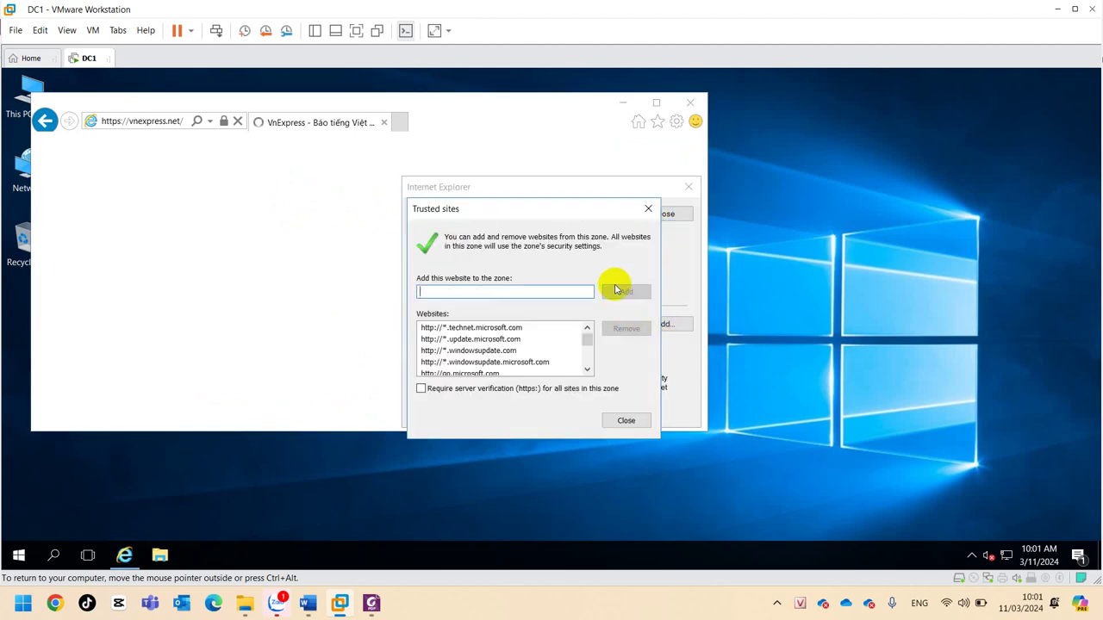
left_click(617, 419)
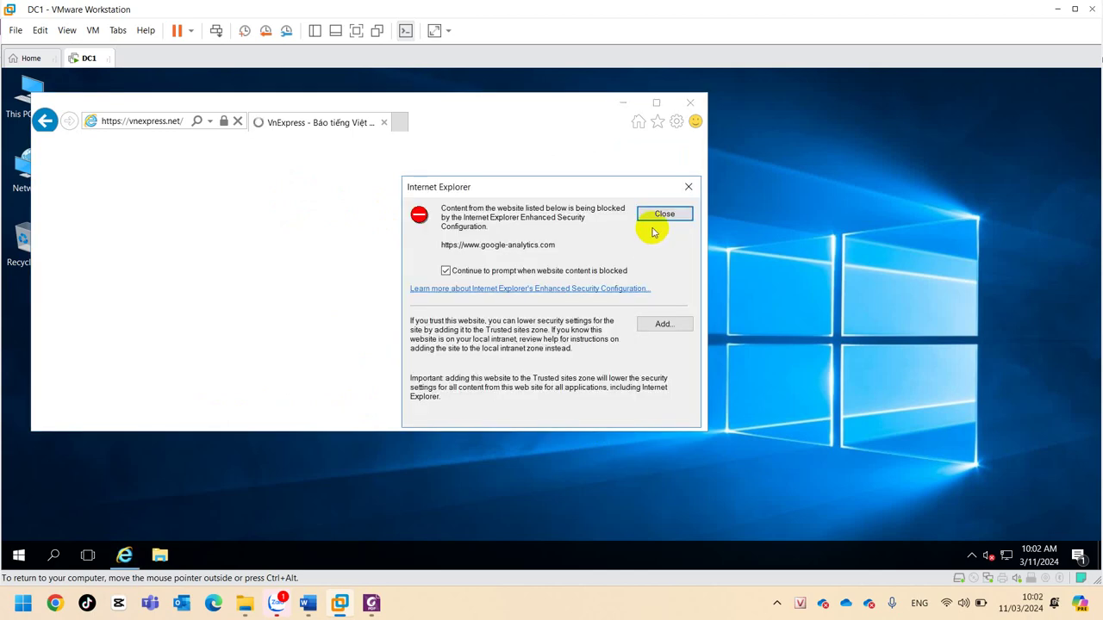
left_click(659, 324)
left_click(613, 292)
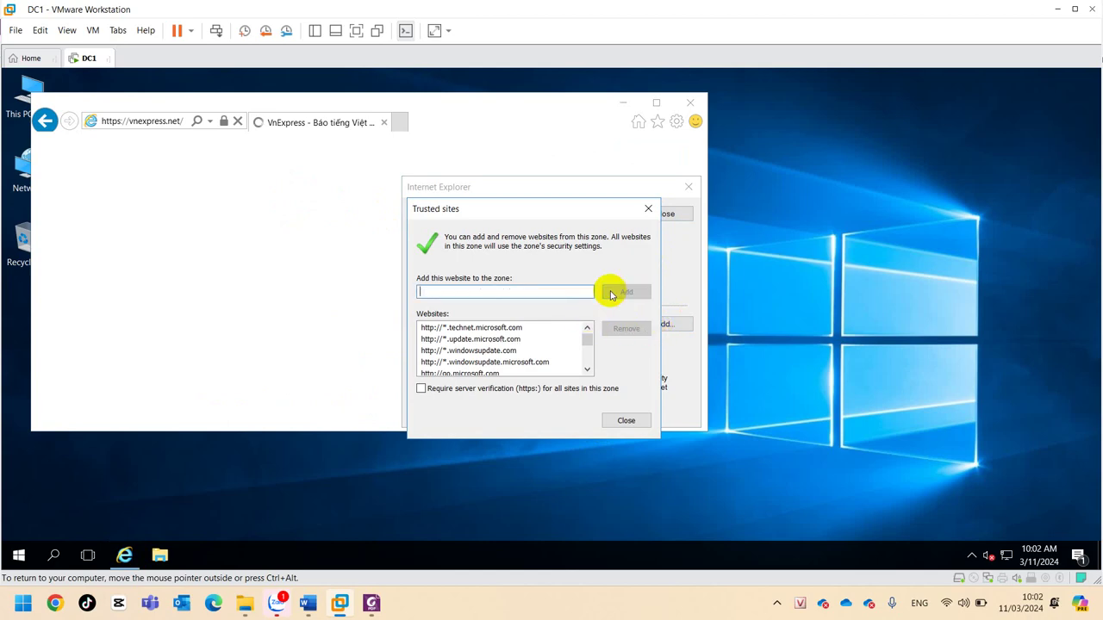
left_click(614, 421)
left_click(663, 214)
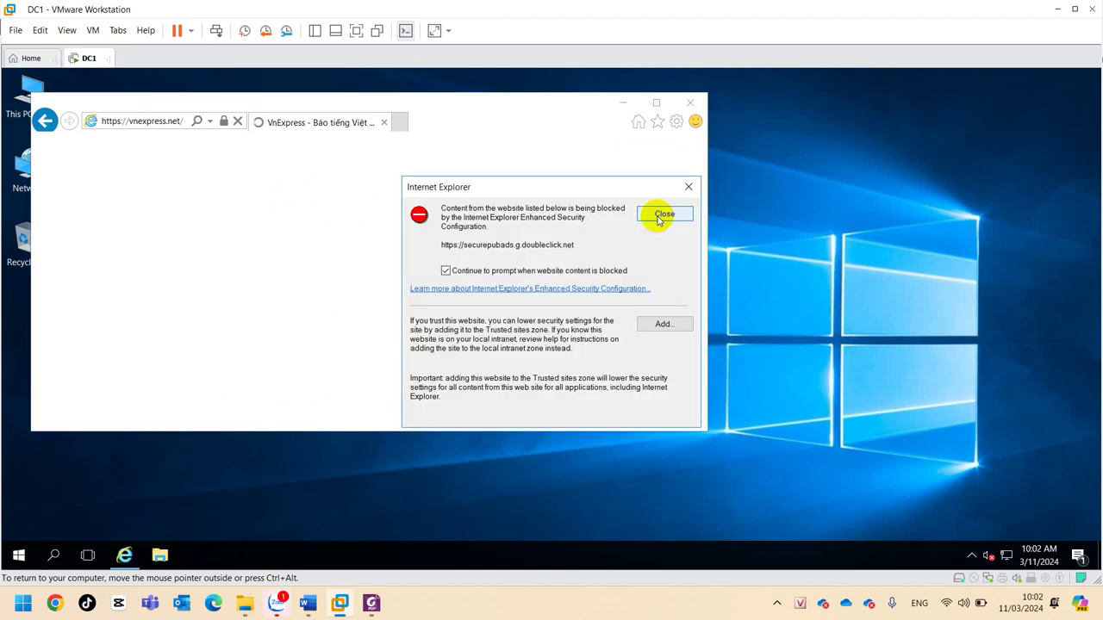
left_click(663, 213)
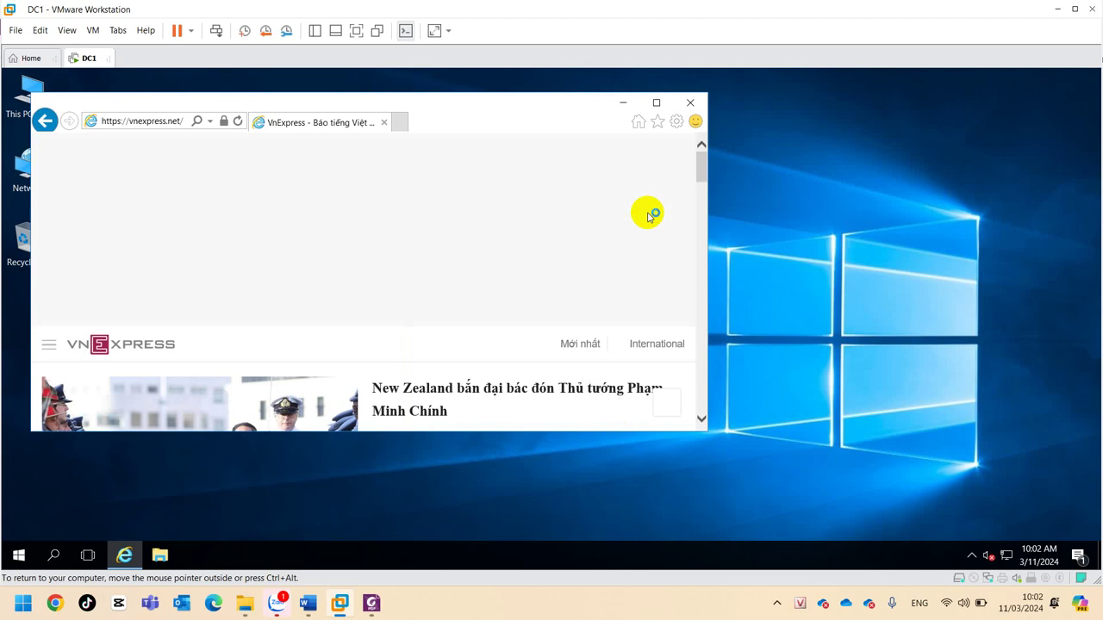
scroll(538, 258, "down", 2)
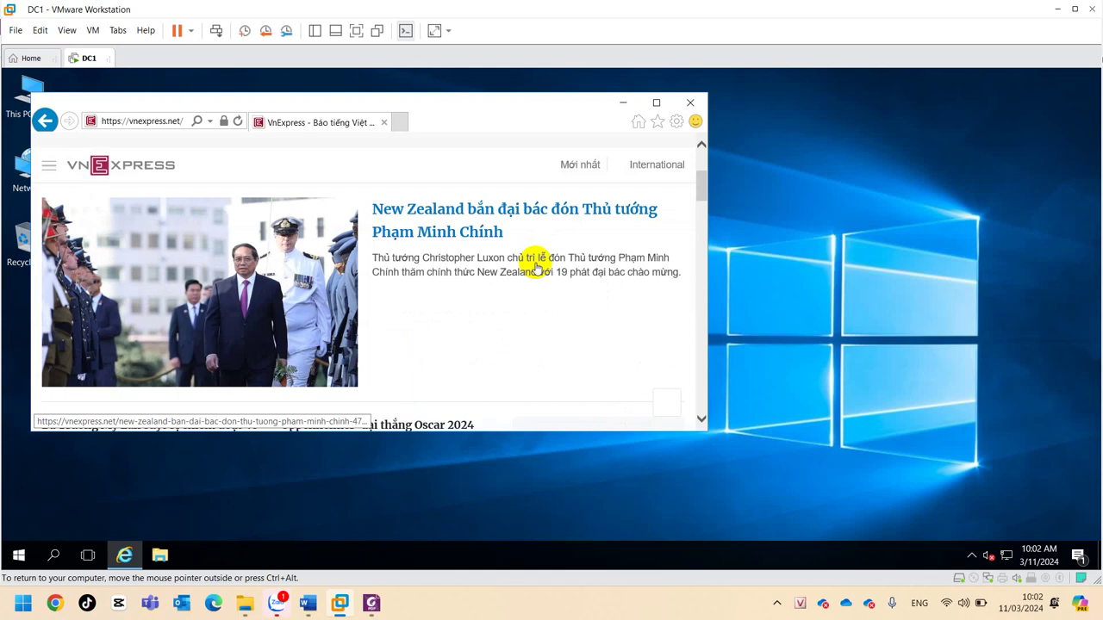
left_click(691, 103)
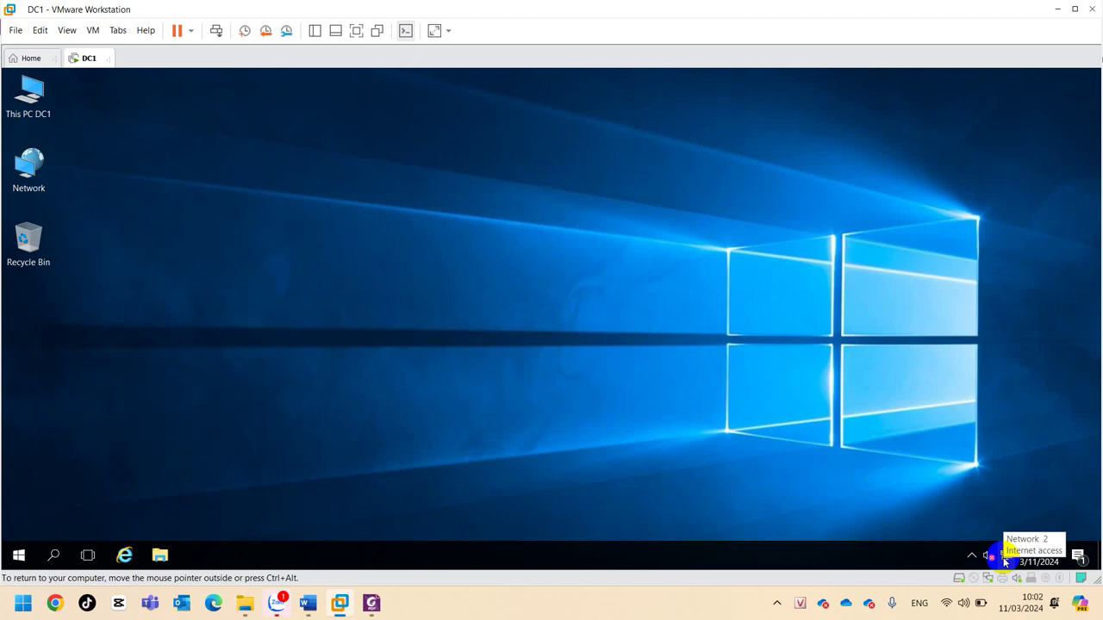
Change the DC1 virtual machine's network adapter connection to NAT and apply the settings.
right_click(79, 59)
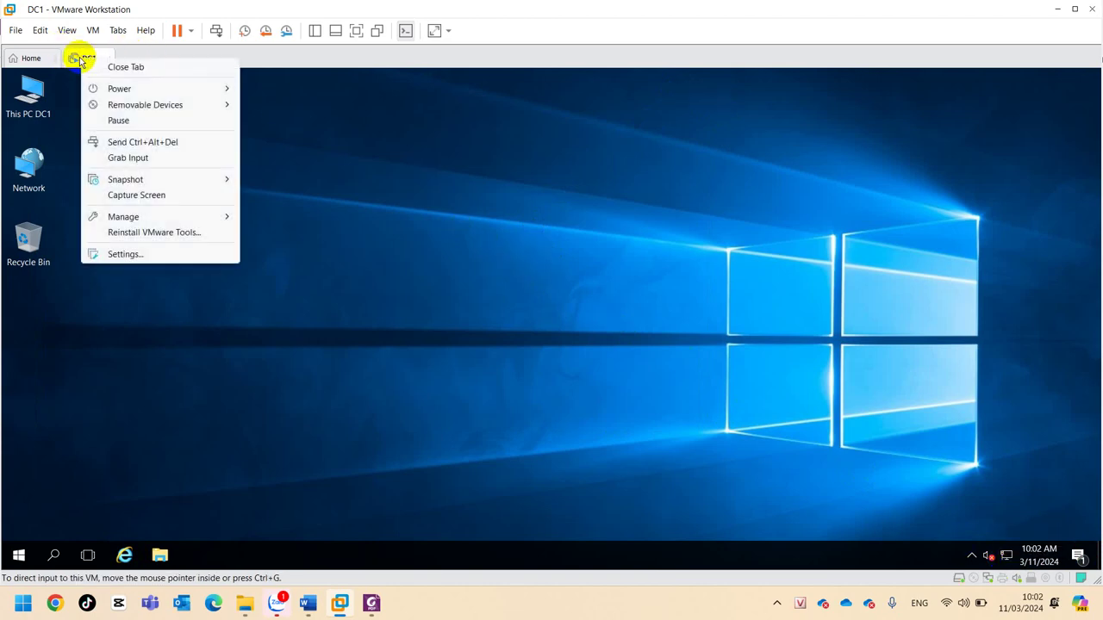
left_click(121, 255)
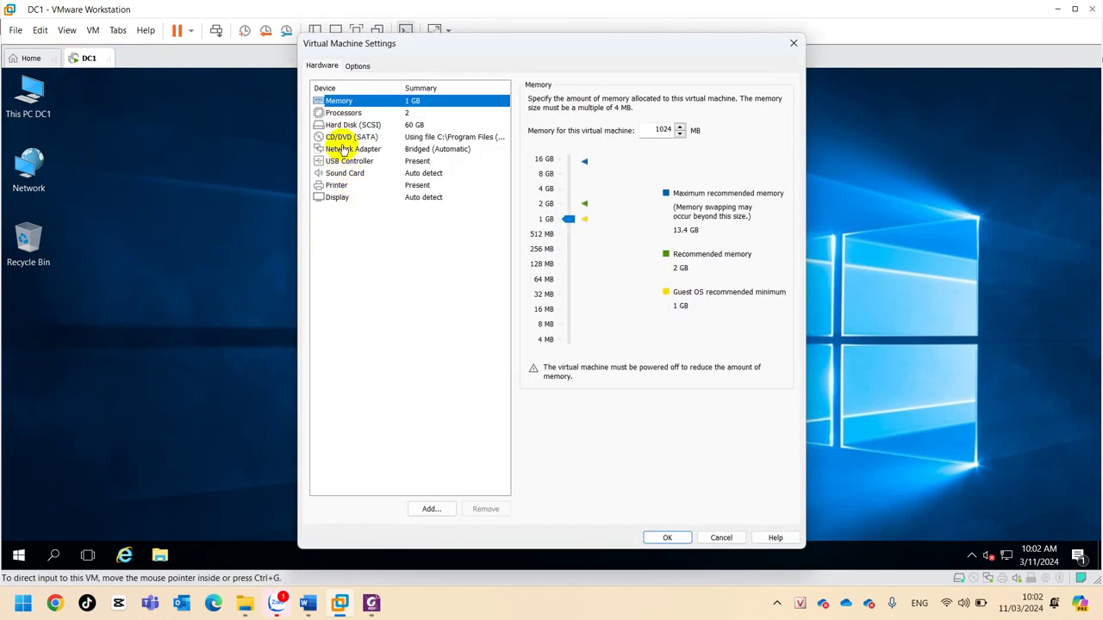
left_click(344, 150)
left_click(546, 182)
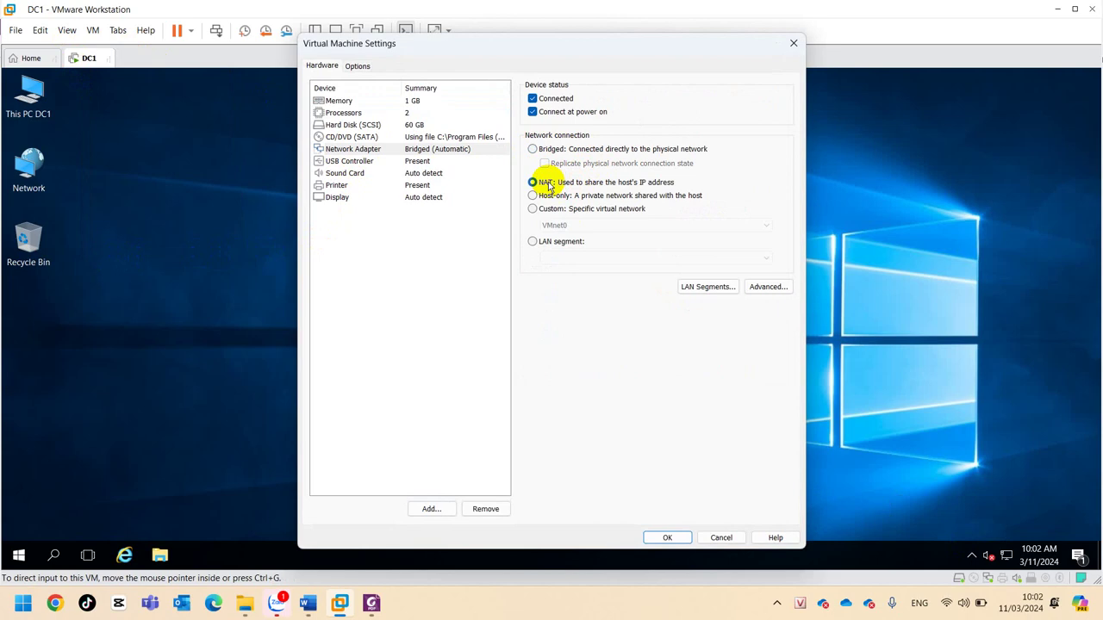
left_click(667, 536)
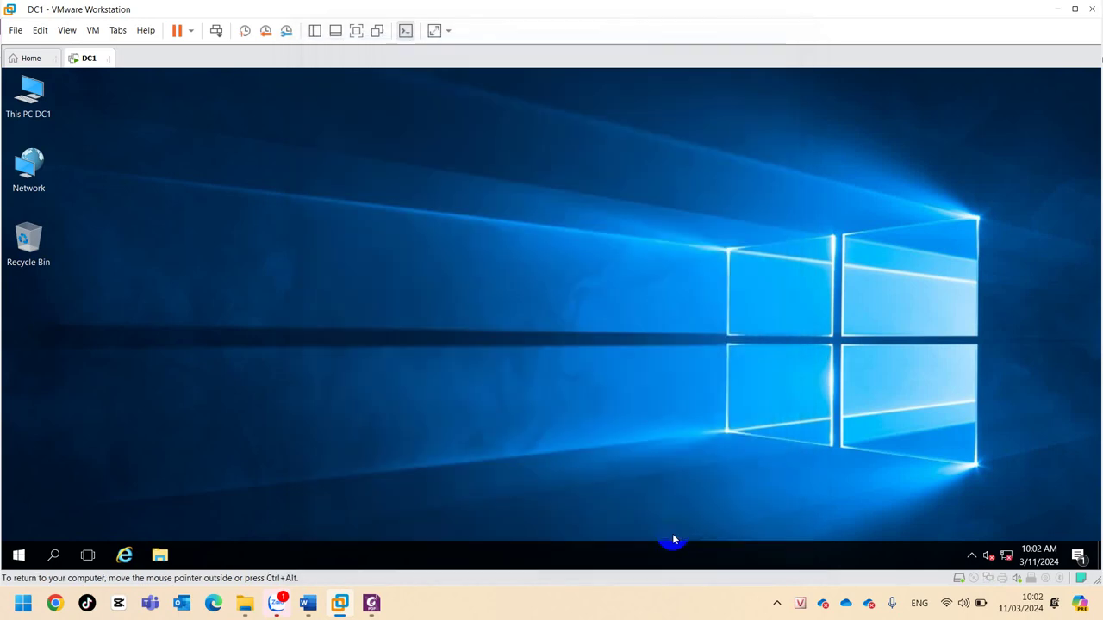
Check the IPv4 address of DC1's Ethernet connection in the network settings and close them.
left_click(1006, 560)
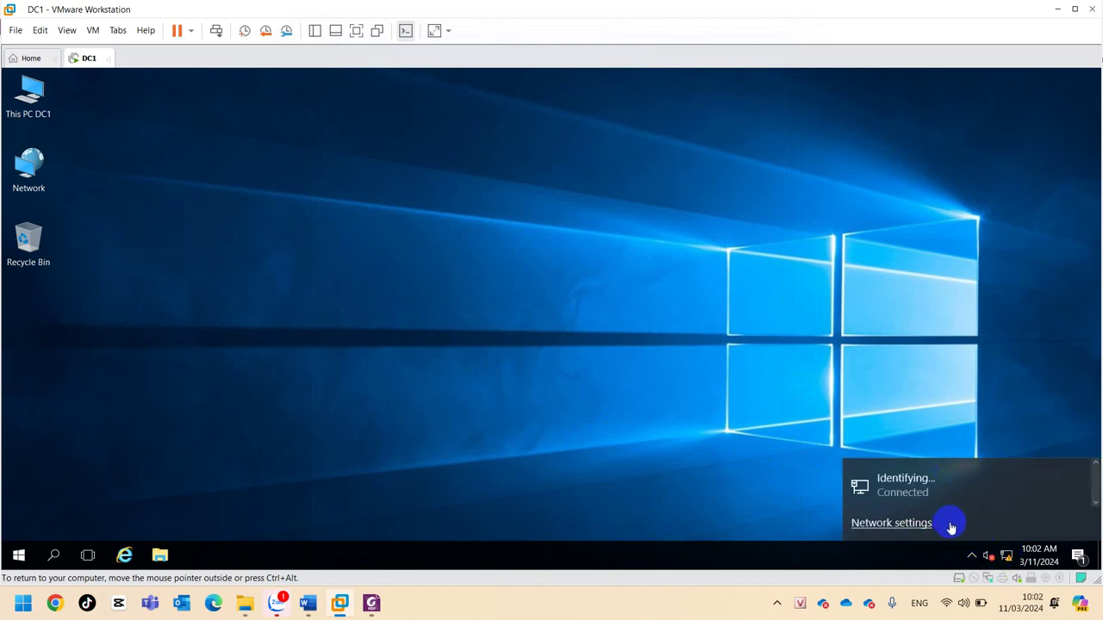
left_click(971, 328)
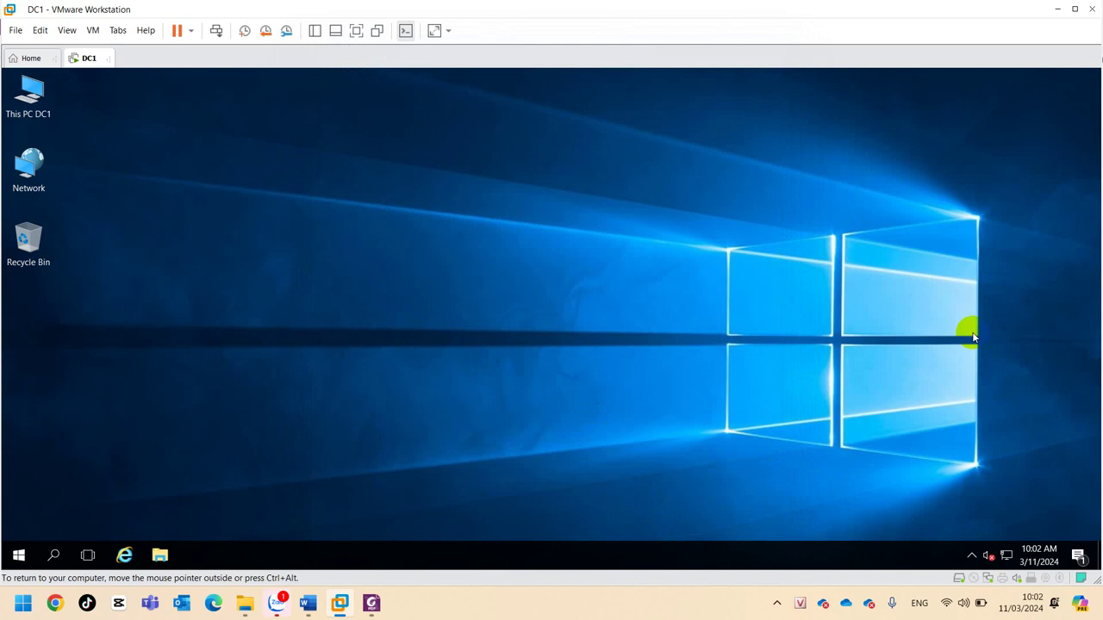
left_click(1005, 558)
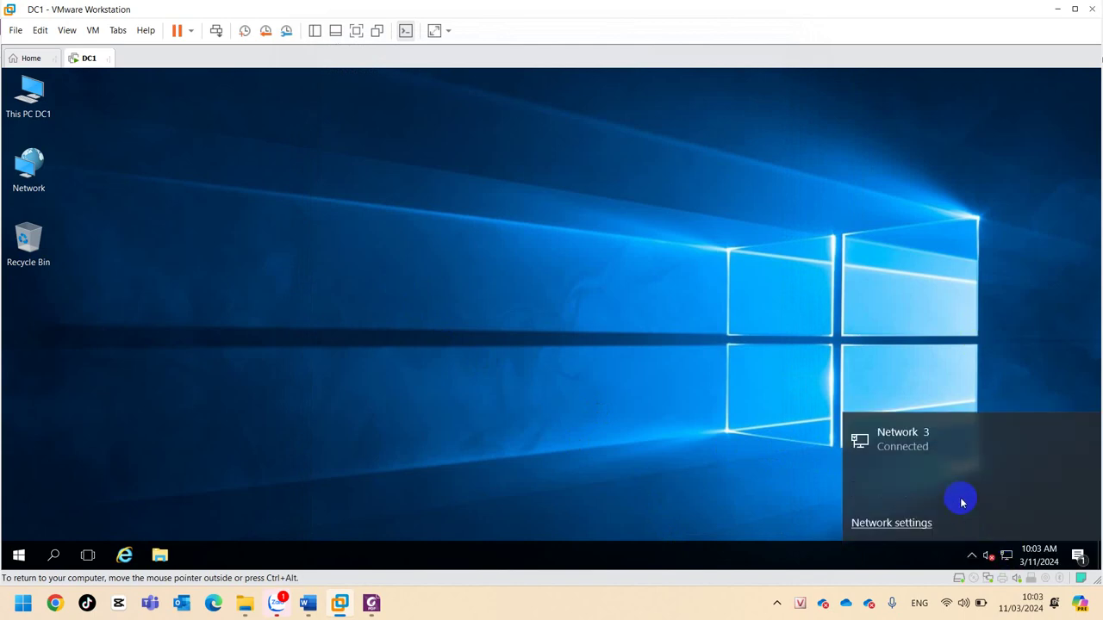
left_click(884, 524)
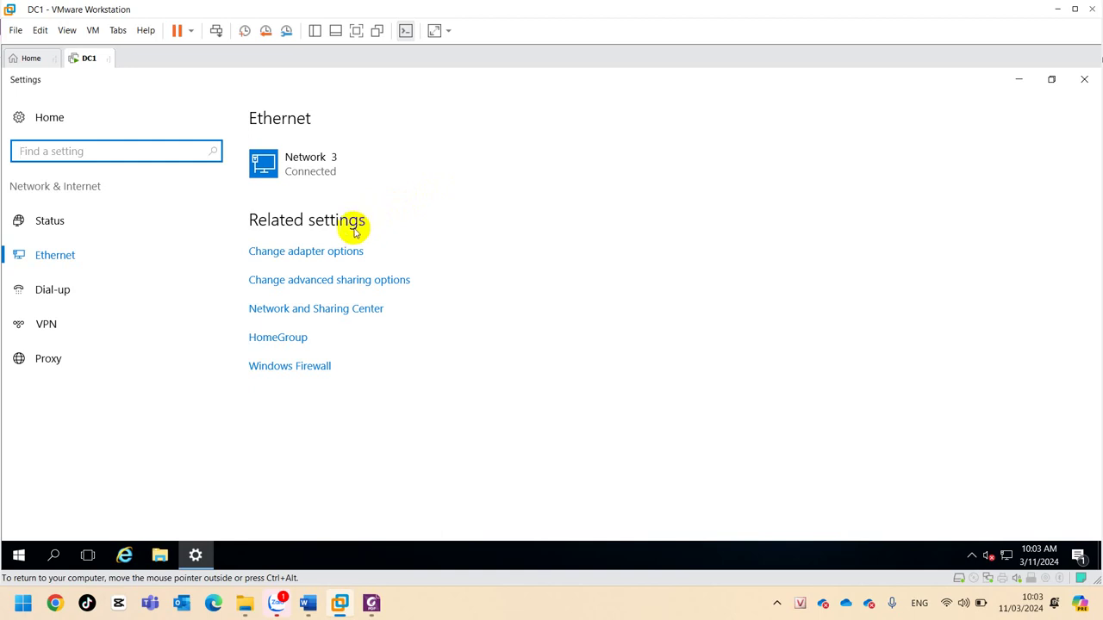
left_click(300, 175)
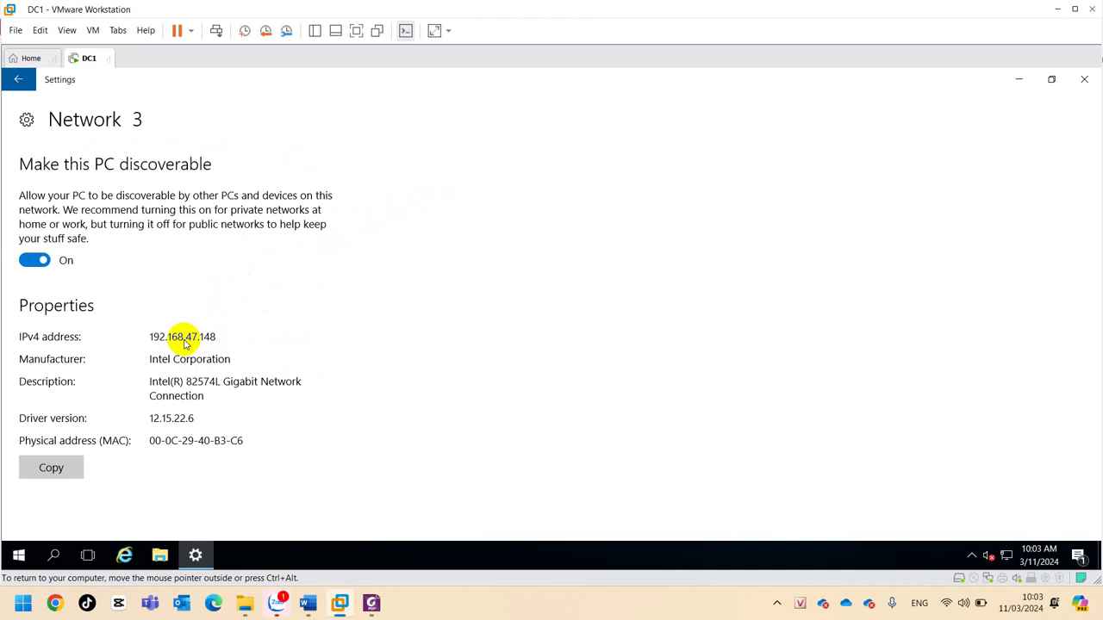
left_click(1083, 79)
left_click_drag(536, 333, 553, 341)
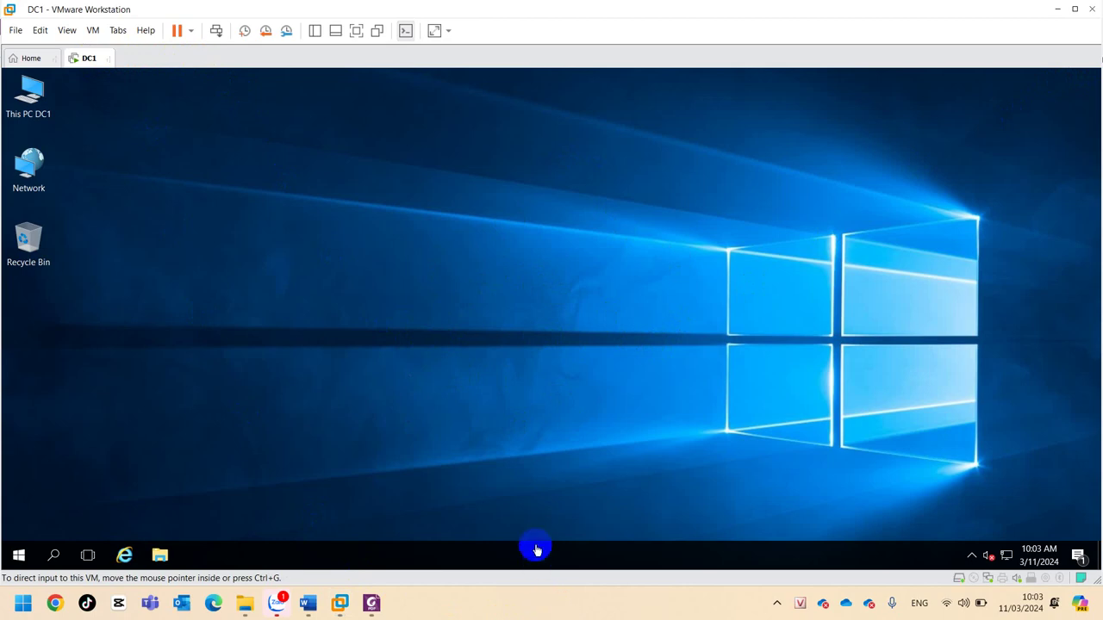
Set DC1's network adapter to the custom virtual network VMnet1 (Host-only) and apply the settings.
right_click(90, 59)
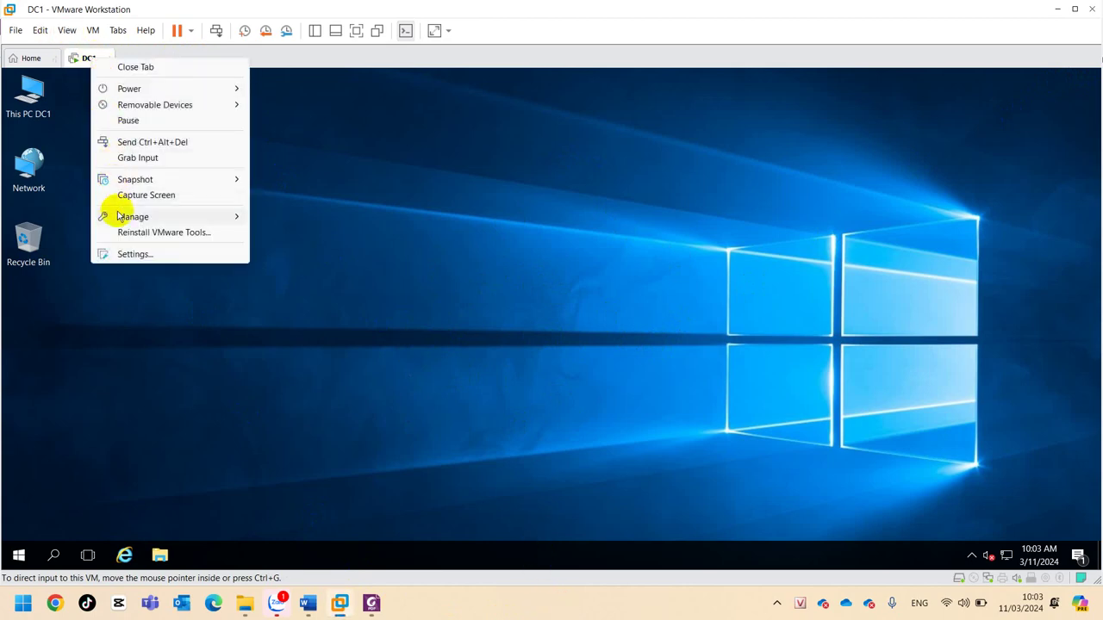
left_click(121, 255)
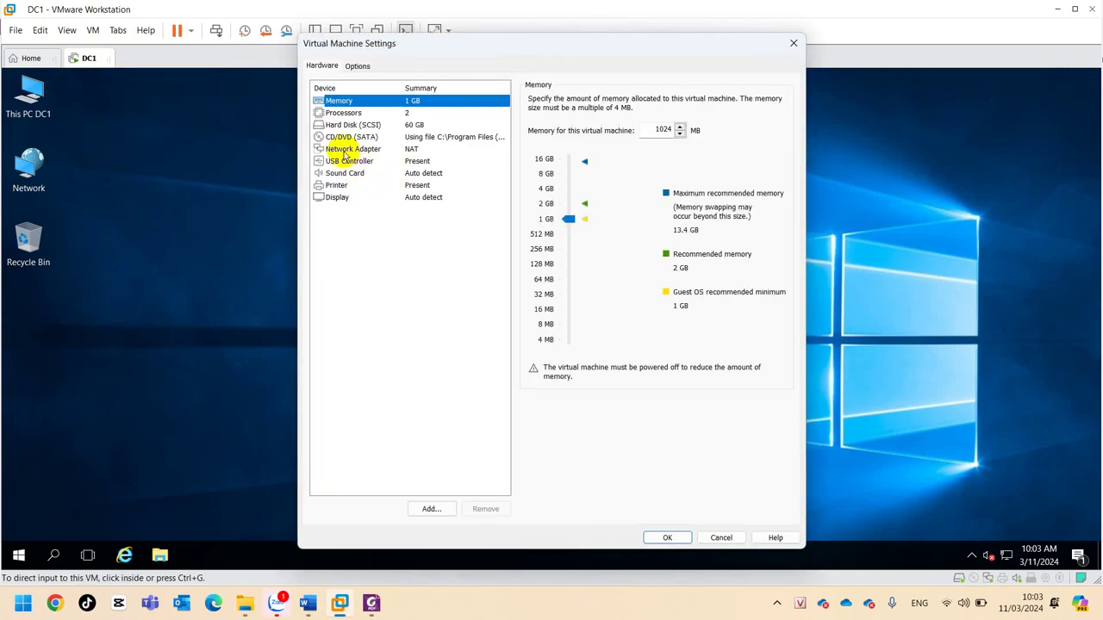
left_click(344, 151)
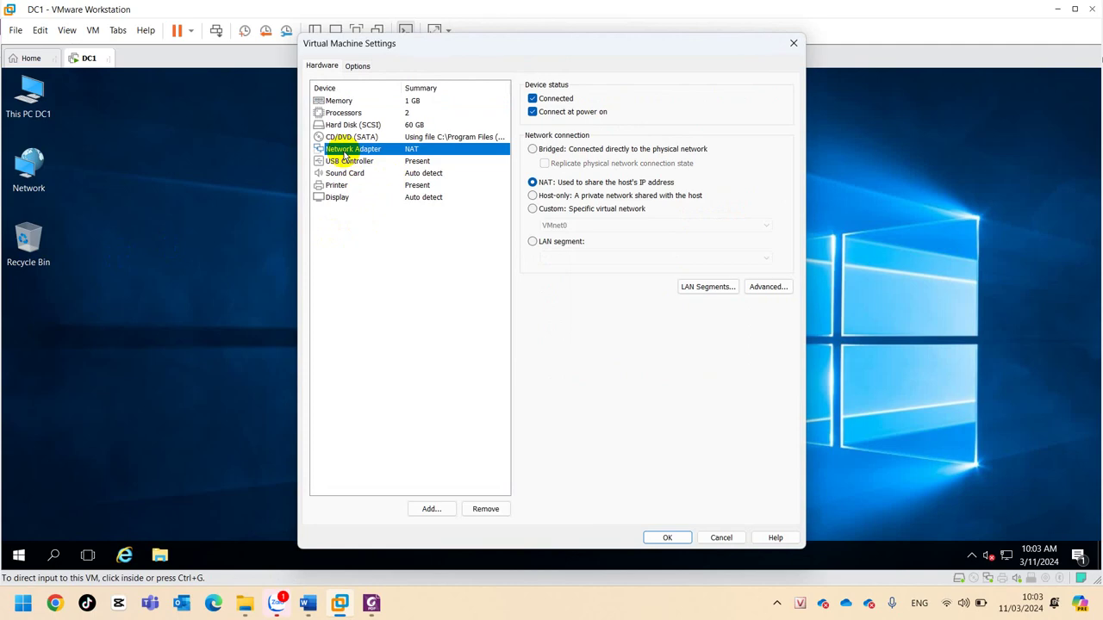
left_click(533, 150)
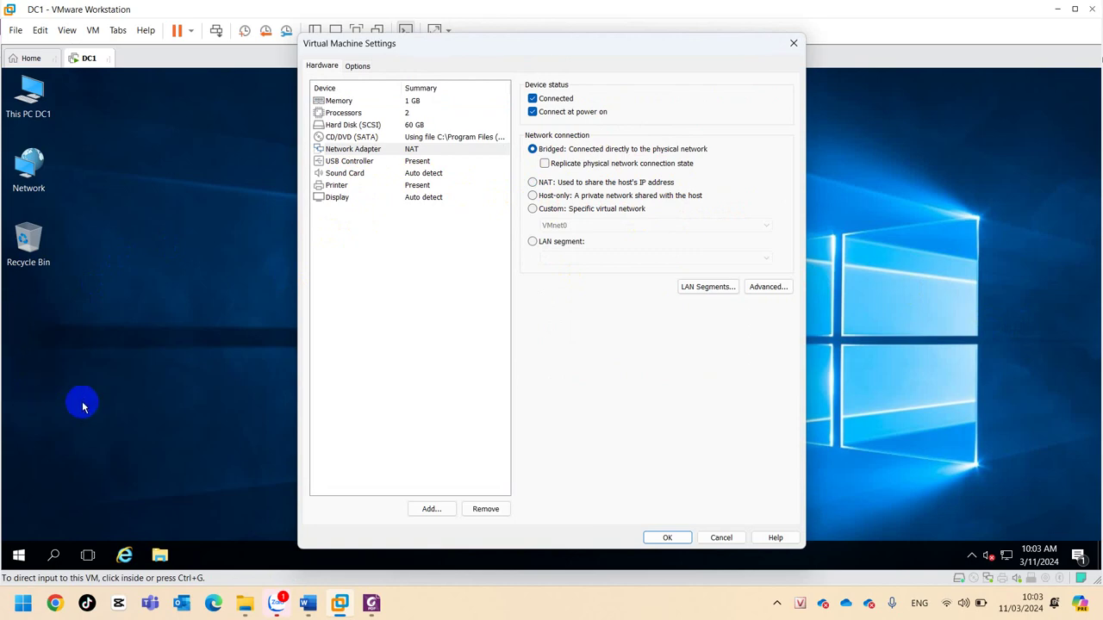
left_click(533, 209)
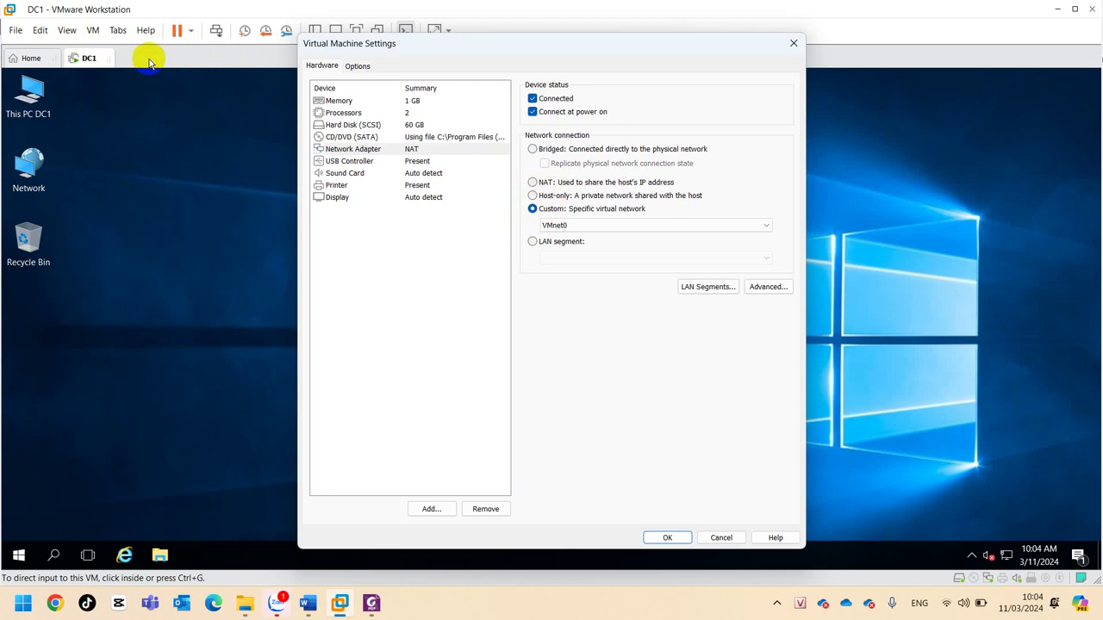
left_click(556, 225)
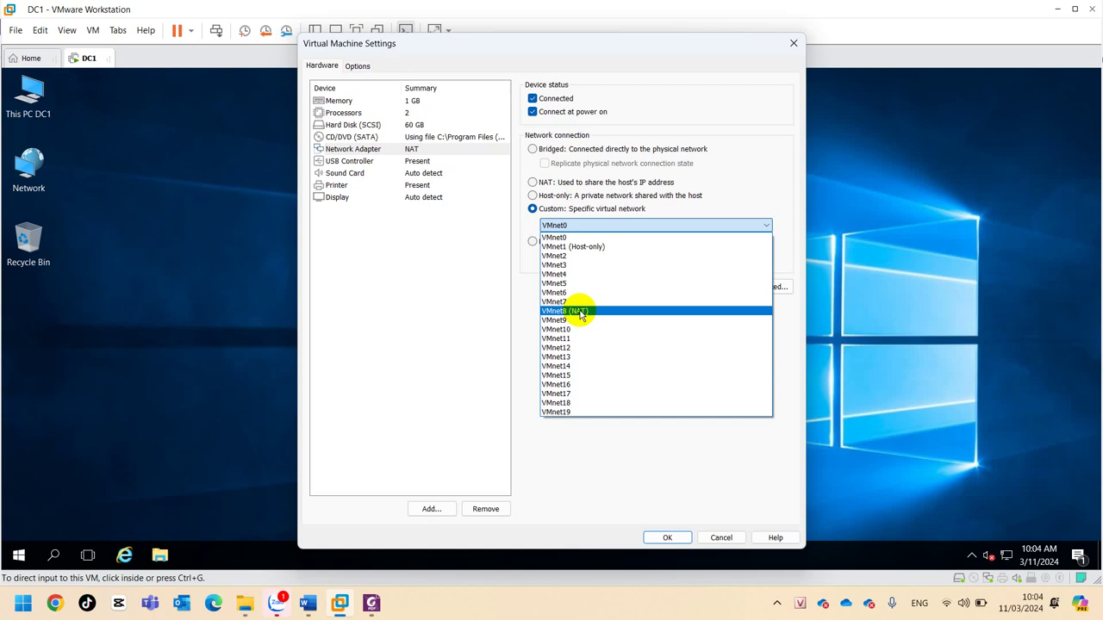
left_click(581, 249)
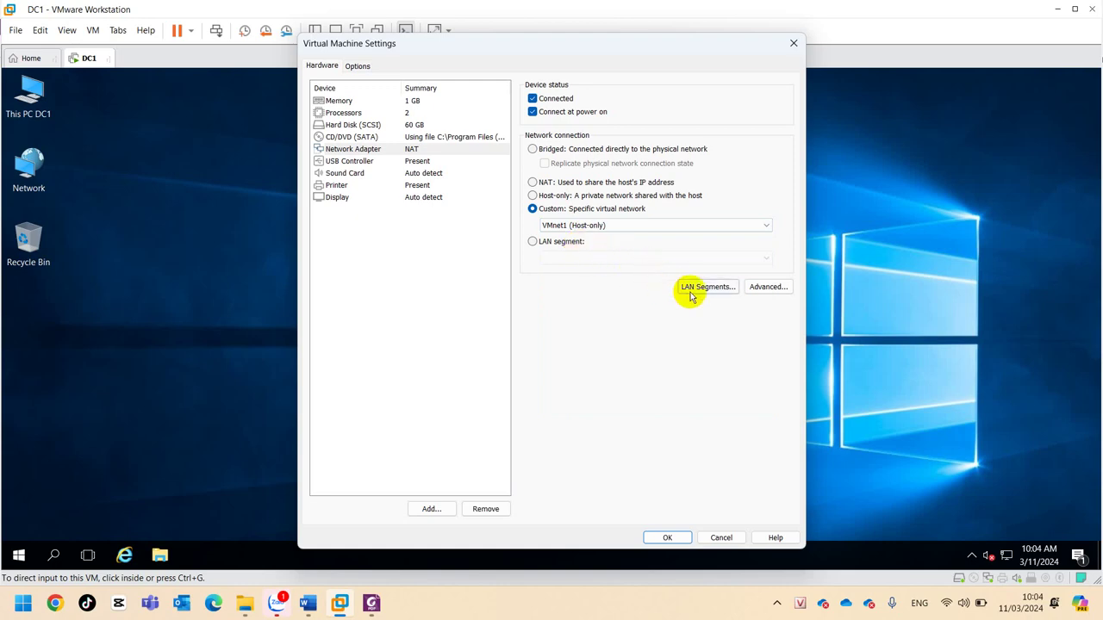
left_click(672, 538)
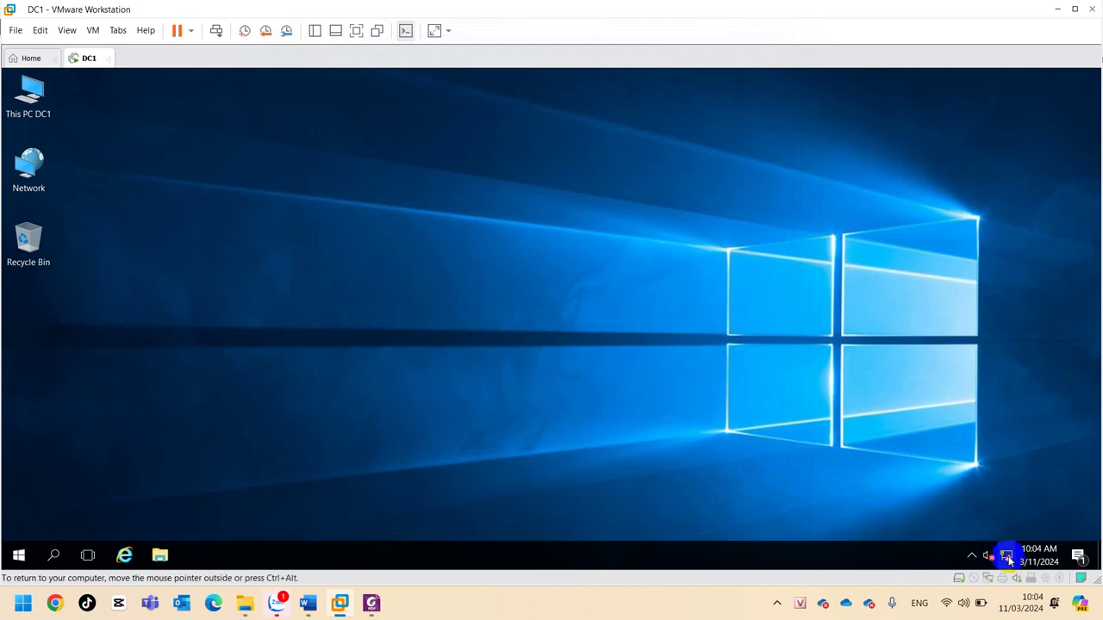
Look up the IPv4 address in the unidentified network's properties and return to the Ethernet settings.
mouse_move(1008, 552)
left_click(1008, 558)
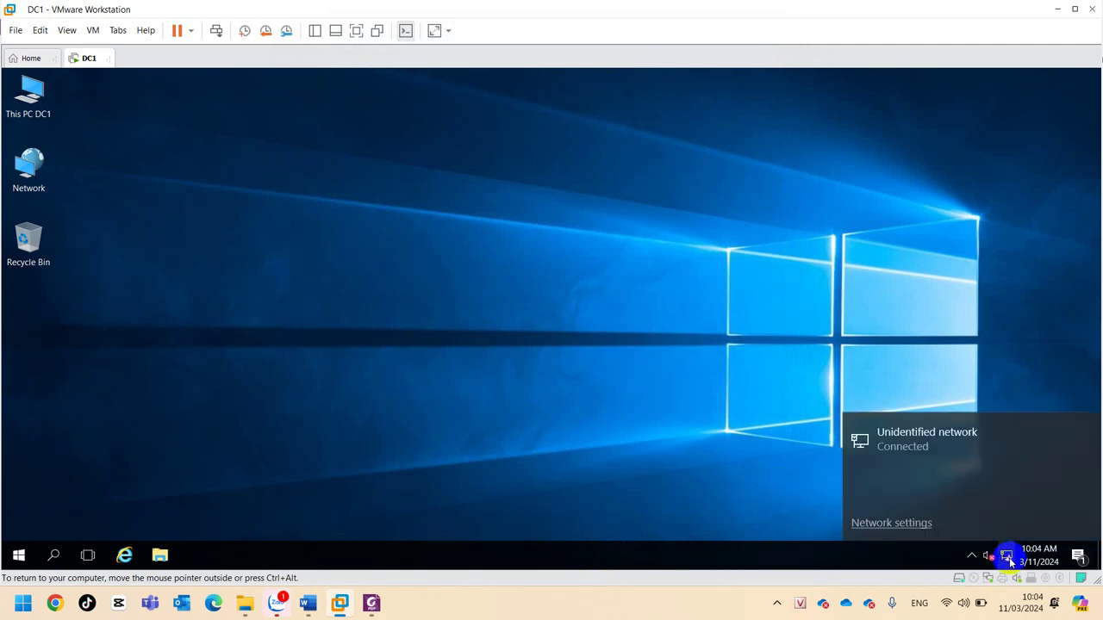
left_click(890, 523)
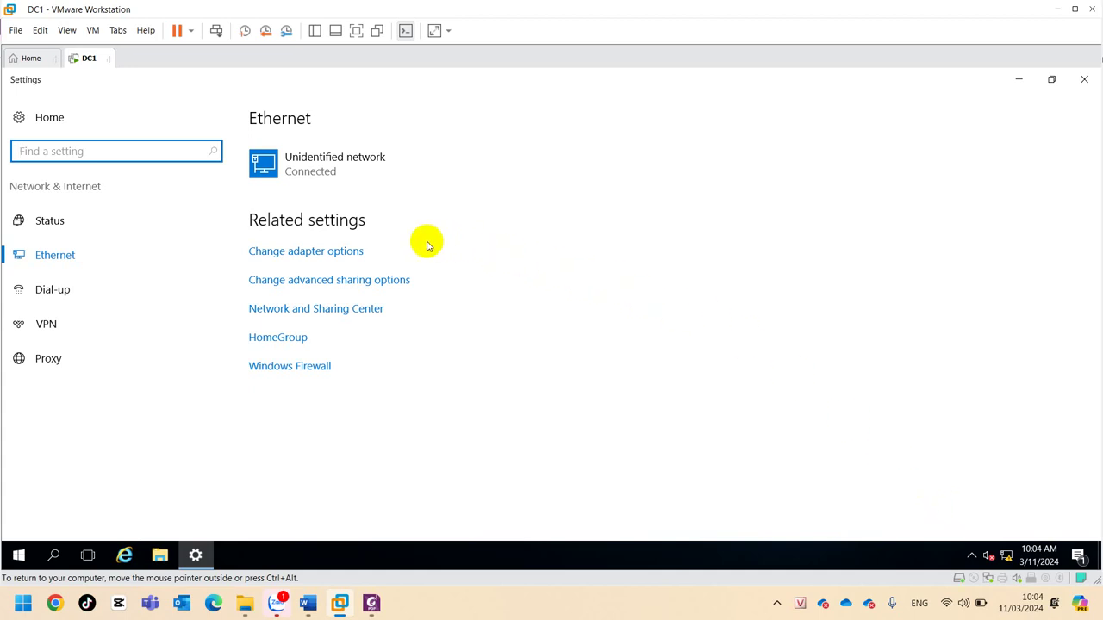
left_click(325, 170)
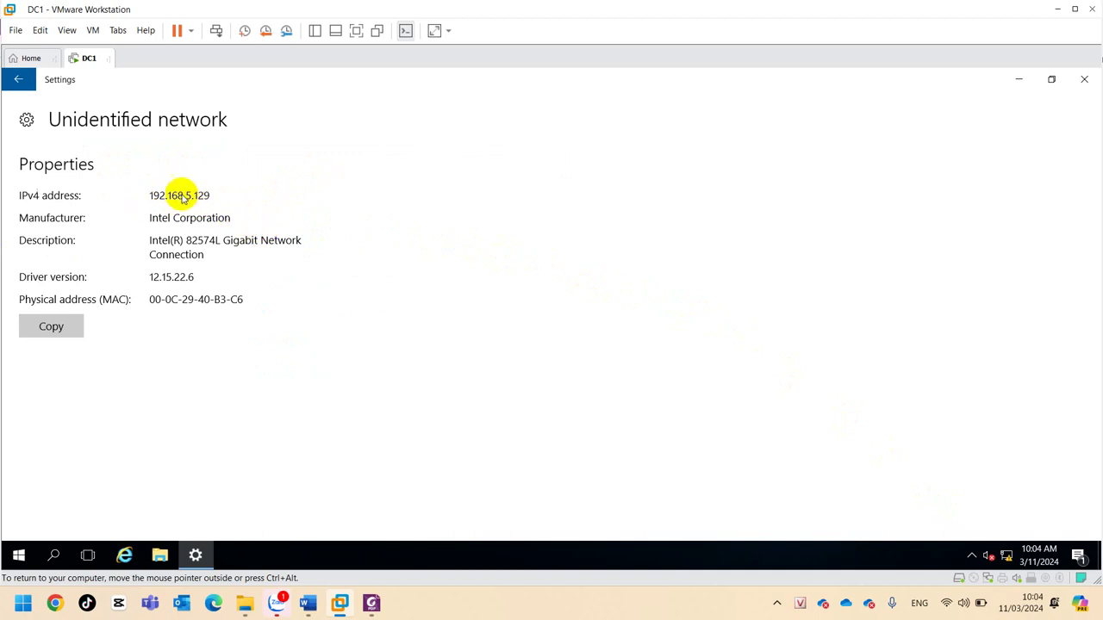
left_click(17, 79)
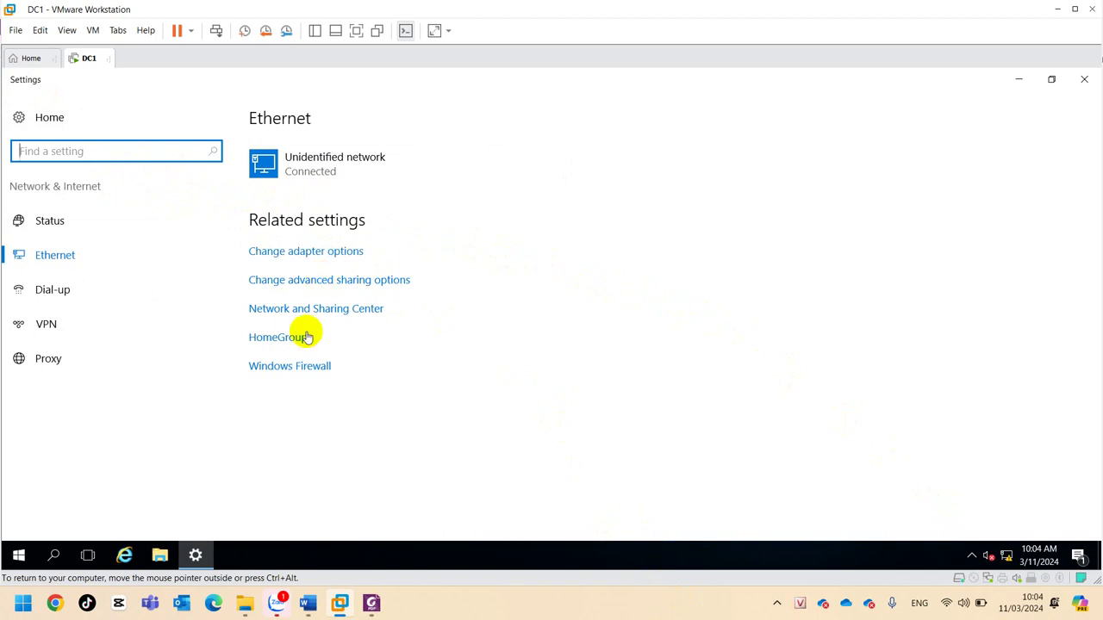
Display the connection details of the Ethernet0 adapter and examine its IPv4 address entry.
left_click(308, 260)
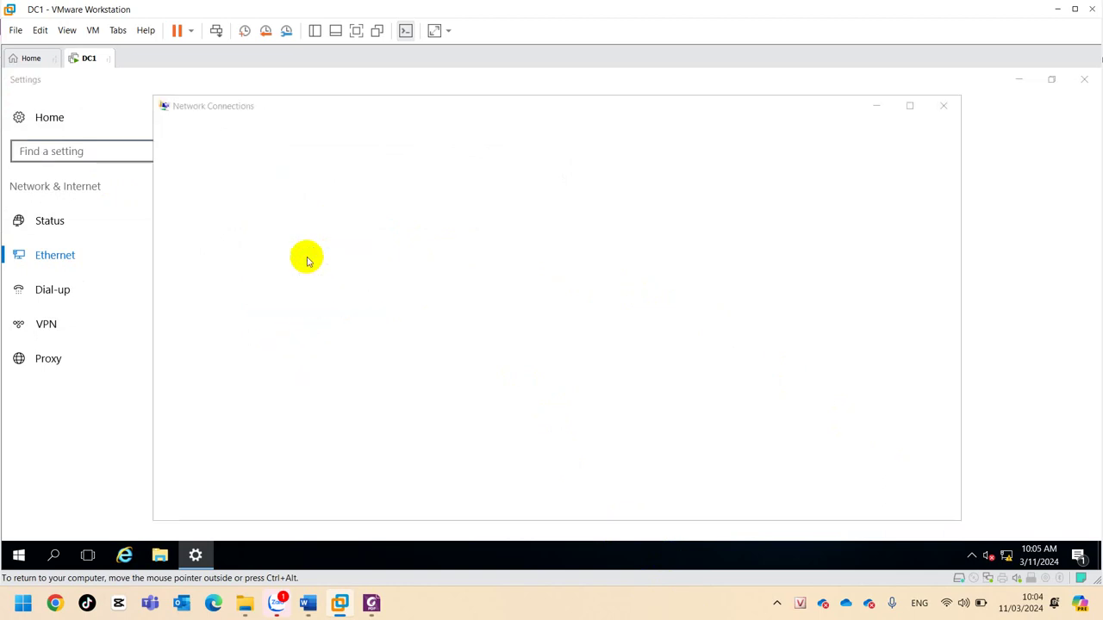
left_click(239, 187)
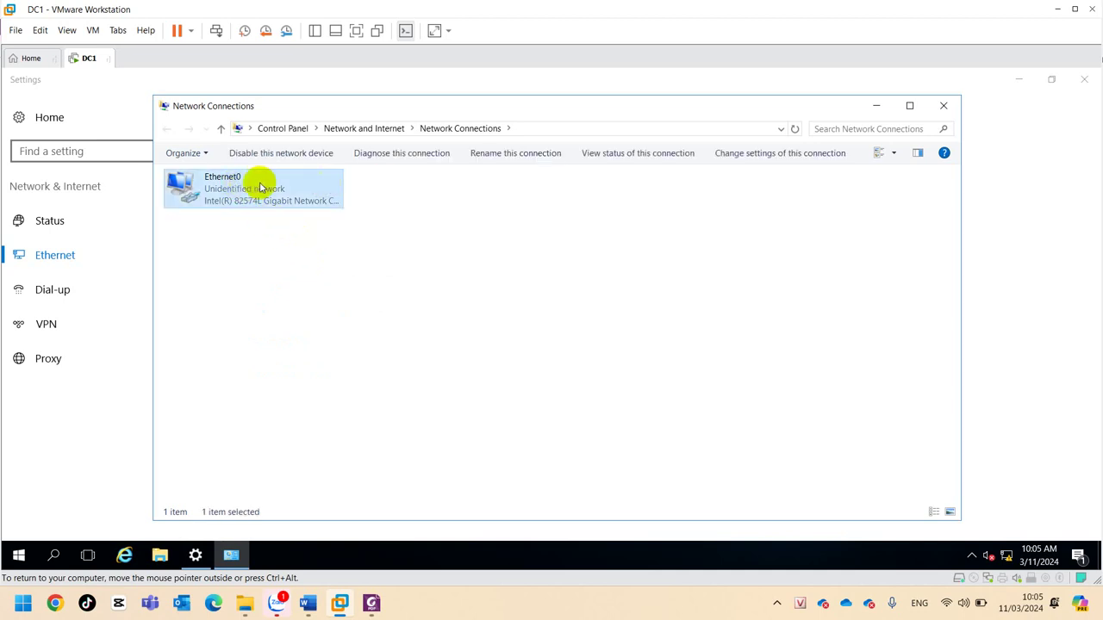
double_click(207, 183)
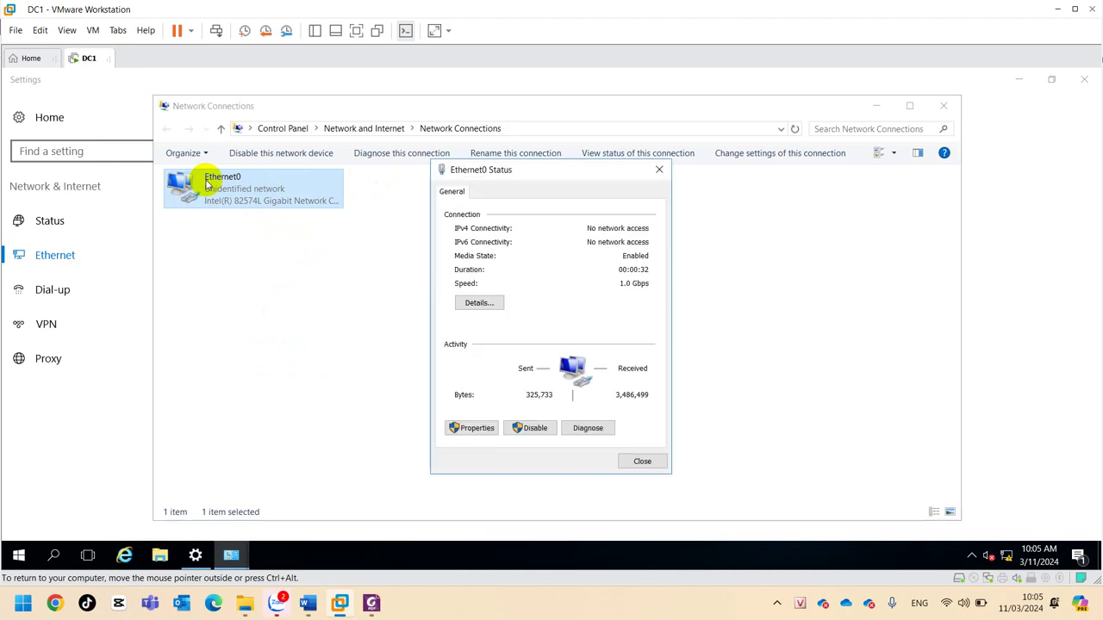
left_click(471, 305)
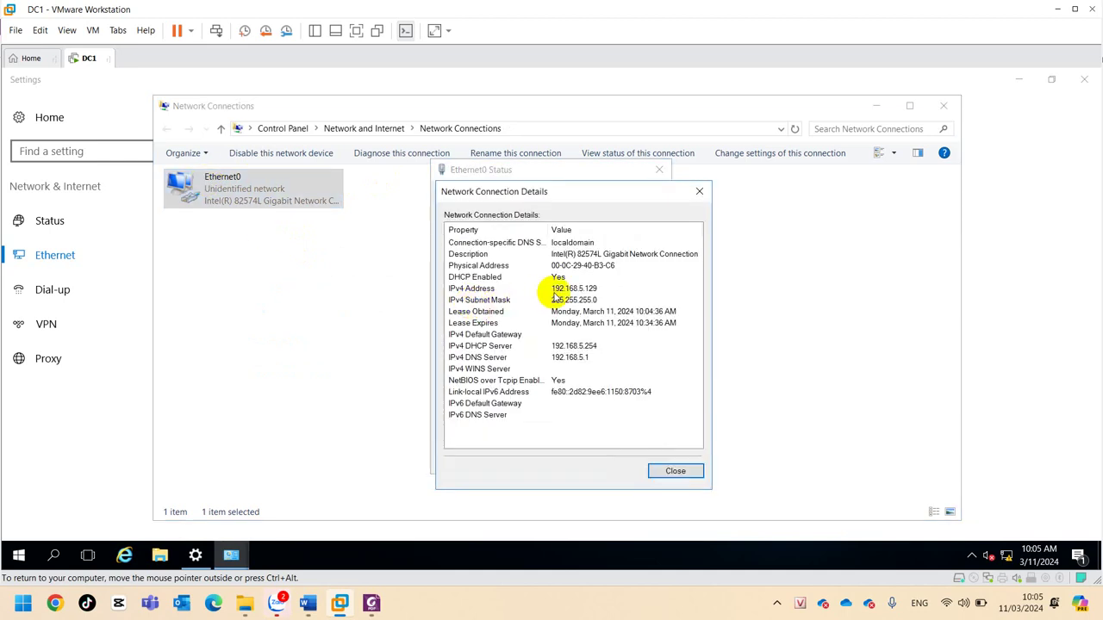
left_click(559, 289)
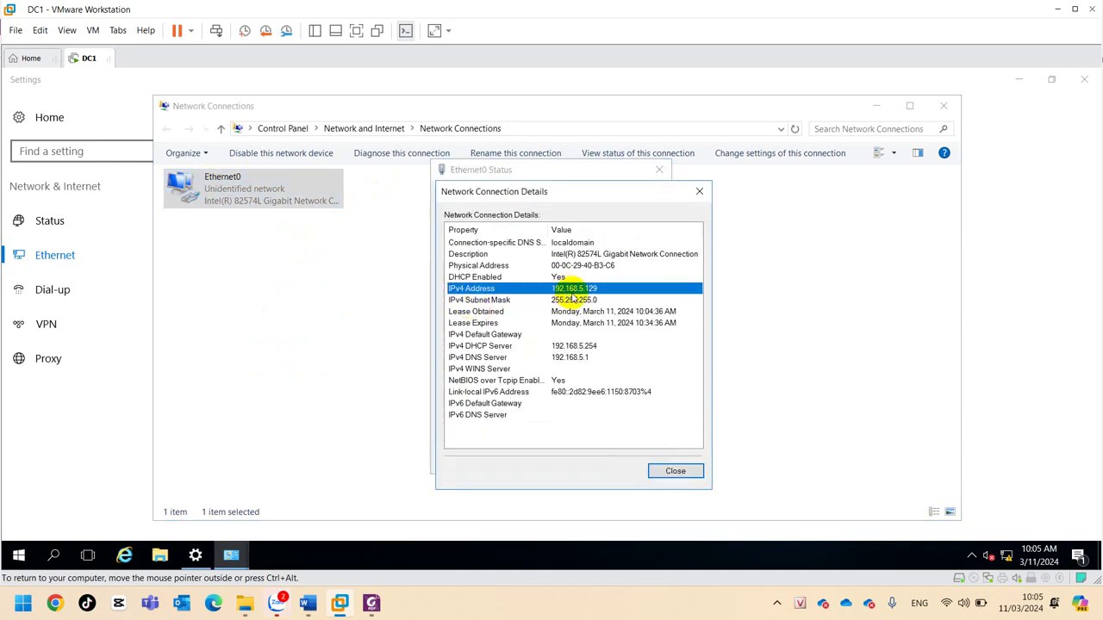
Assign Ethernet0 the static IPv4 address 192.168.1.1 with subnet mask 255.255.255.0 in its TCP/IPv4 properties.
left_click(676, 471)
left_click(471, 428)
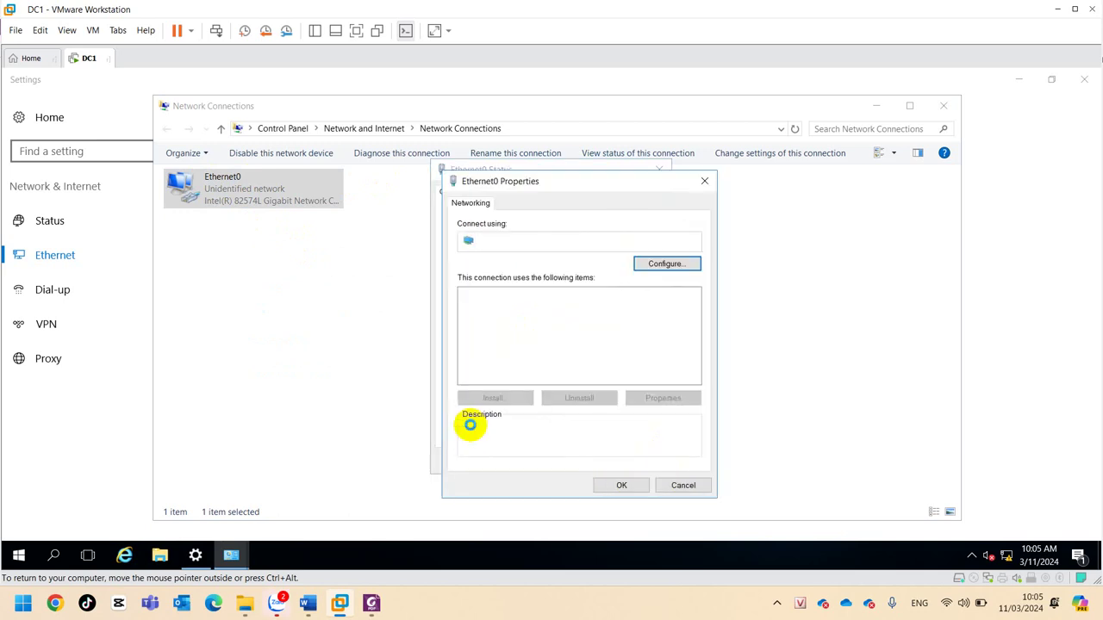
double_click(548, 331)
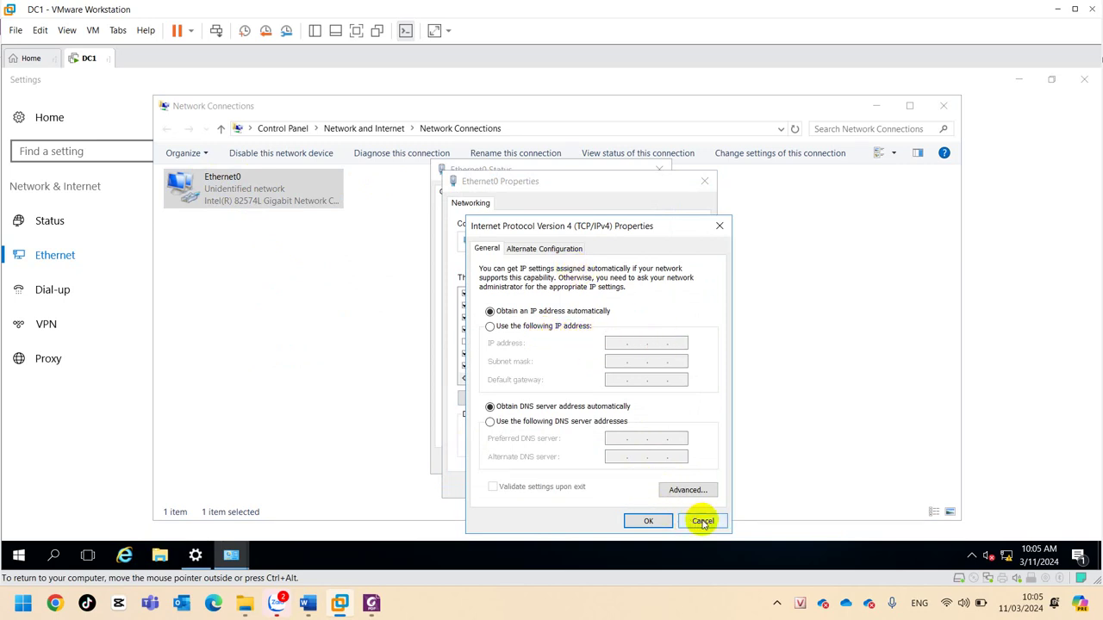
left_click(529, 325)
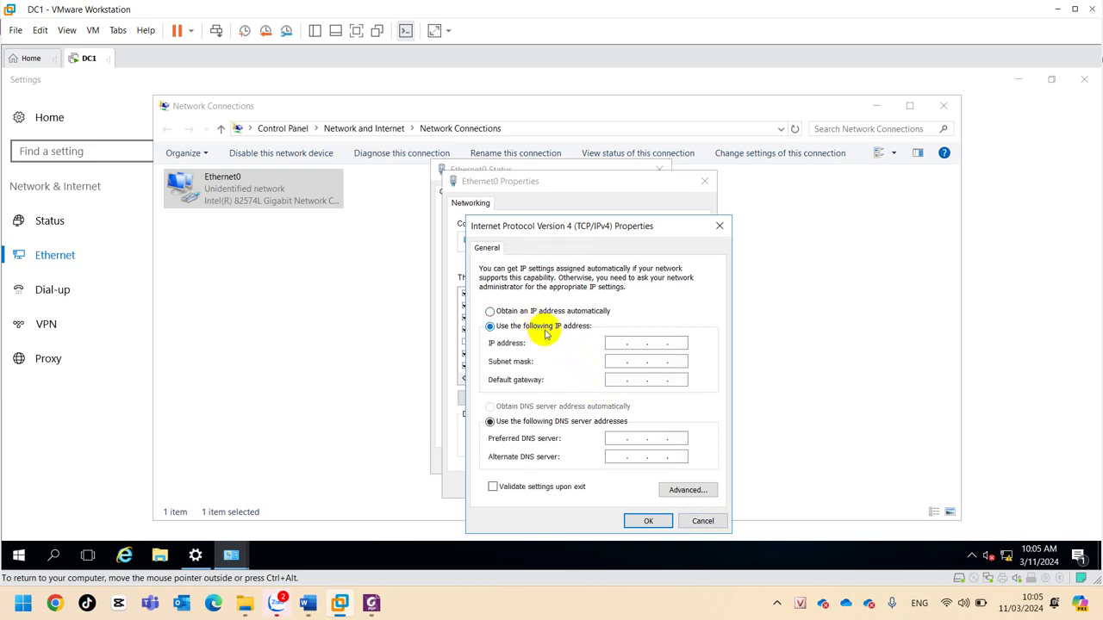
left_click(610, 344)
type("192.")
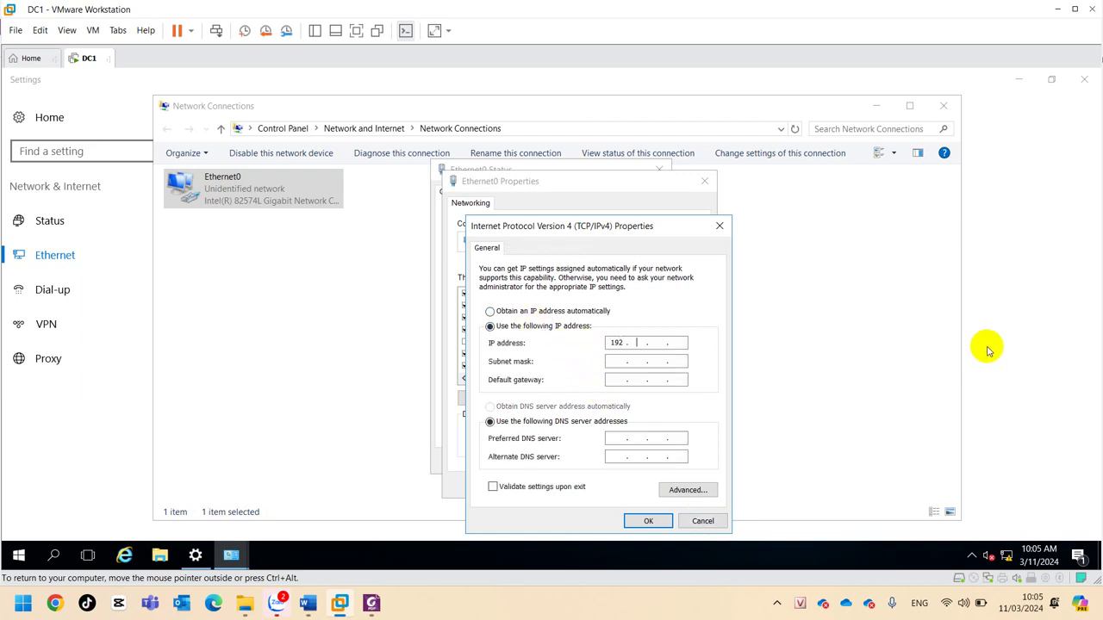
type("168.1.1")
key("Tab")
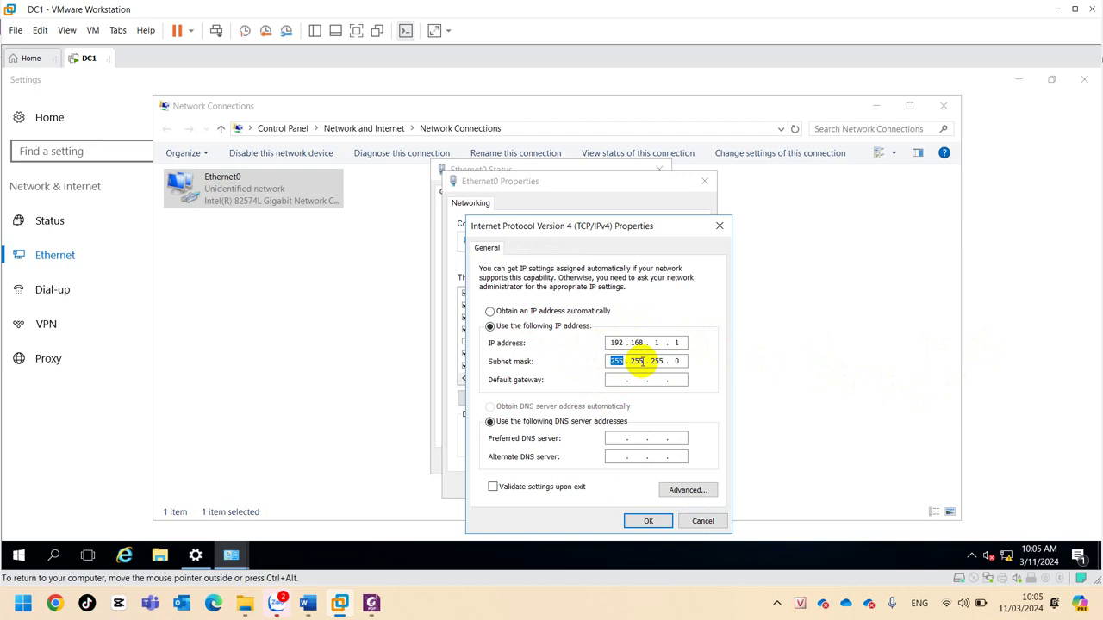
Set the preferred DNS server to 192.168.1.1, apply the adapter settings, and close the network windows.
left_click(625, 439)
type("192 . . .")
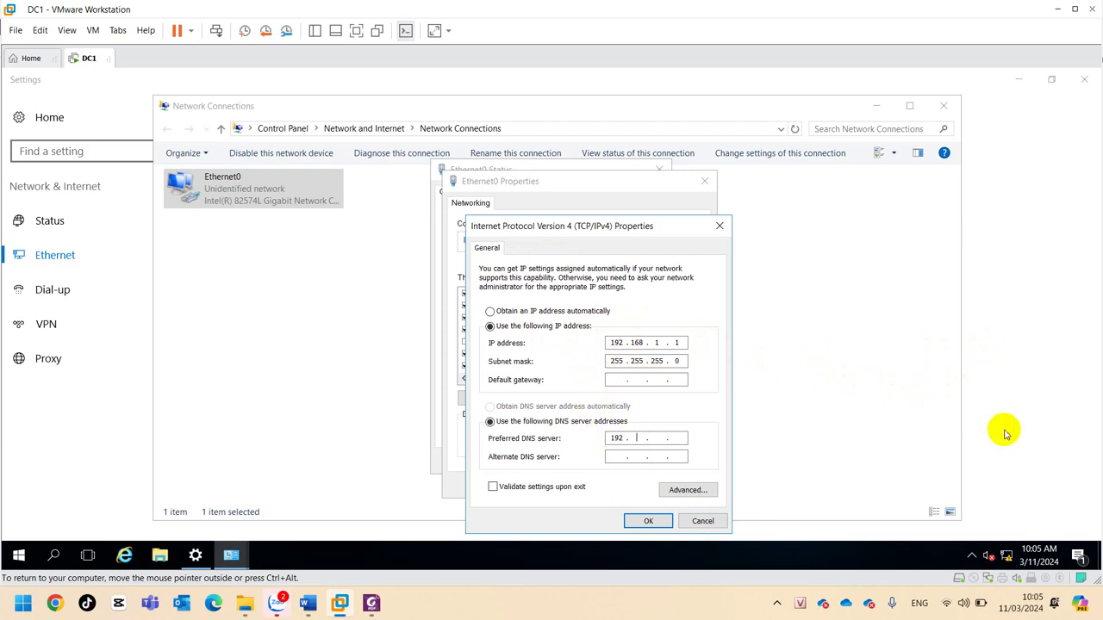
key("BackSpace")
key("BackSpace")
key("BackSpace")
type("168 . 1 . 1")
left_click(647, 520)
left_click(621, 487)
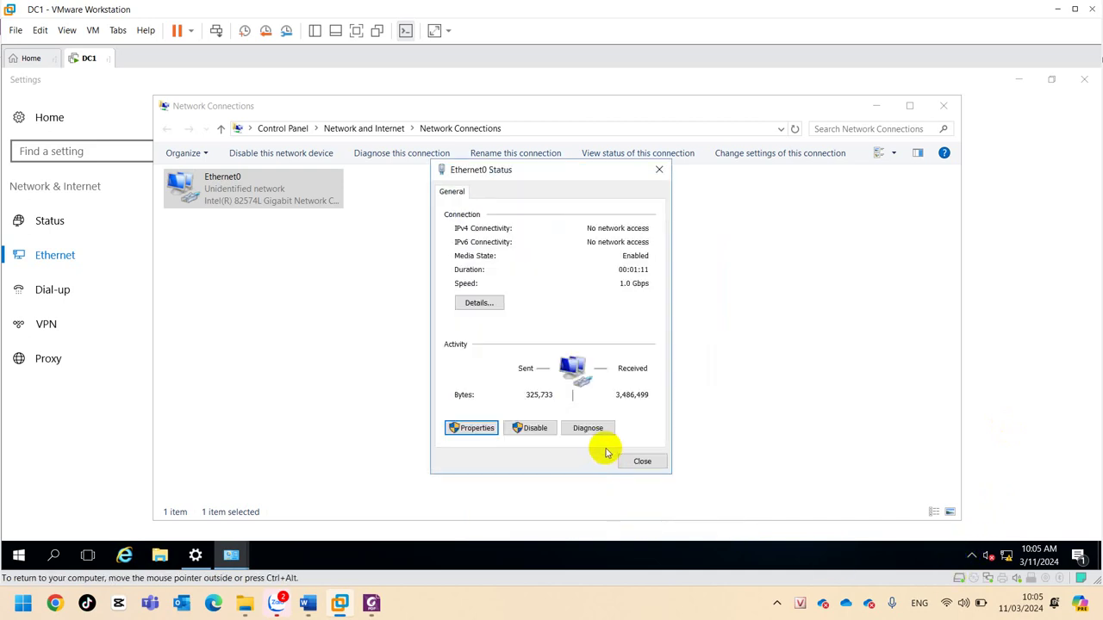
left_click(633, 459)
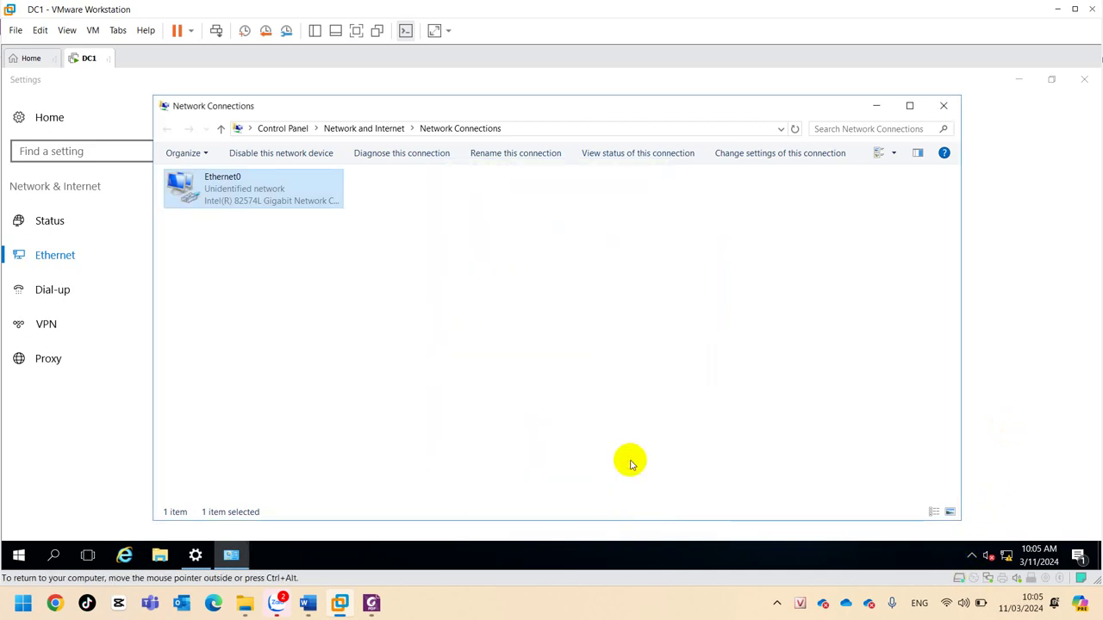
left_click(950, 111)
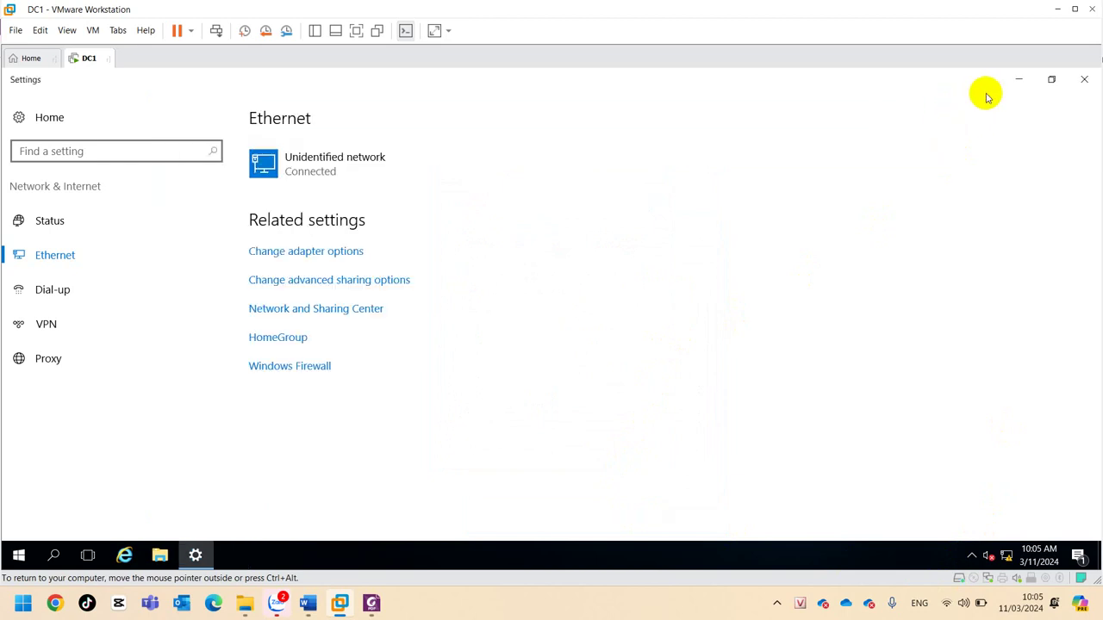
left_click(1084, 79)
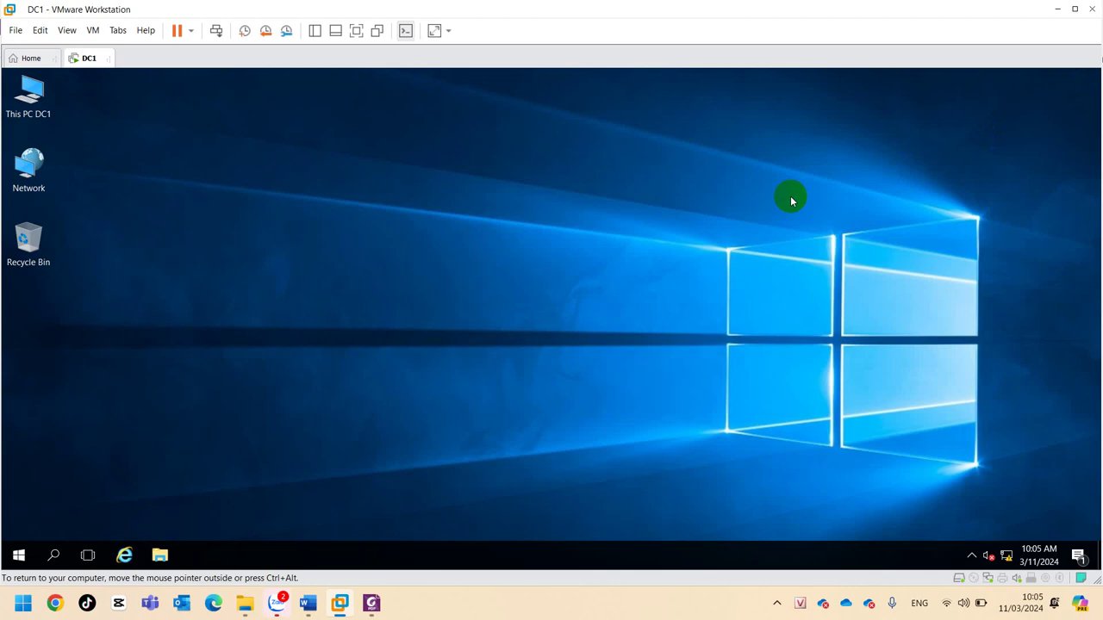
Review the IP address and DNS entries in Ethernet0's TCP/IPv4 properties again and close the adapter dialogs.
left_click(1008, 556)
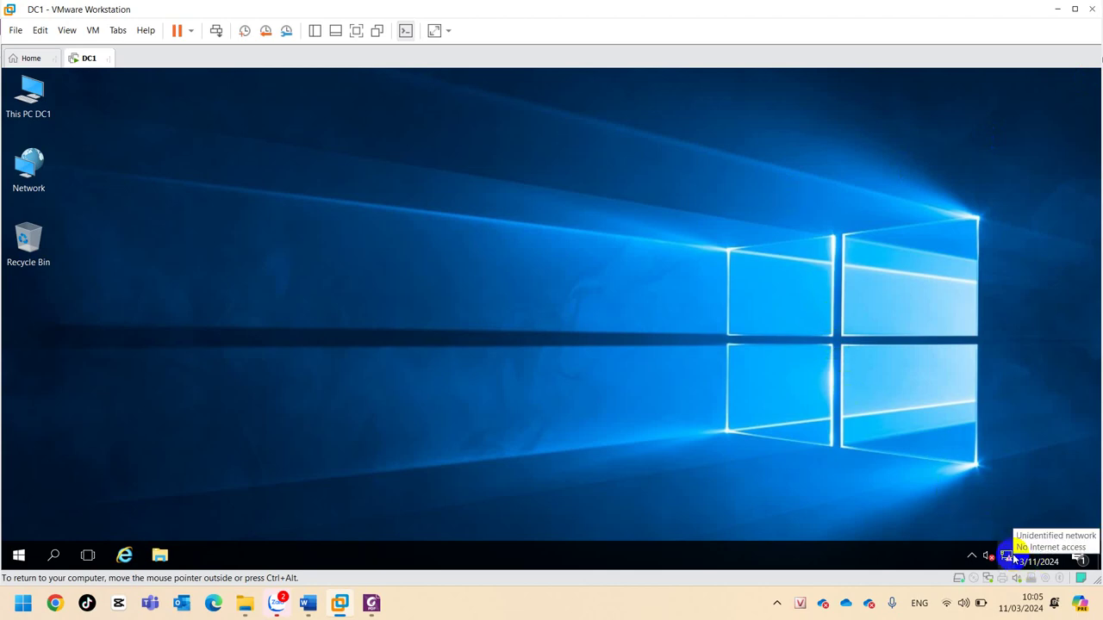
left_click(1008, 556)
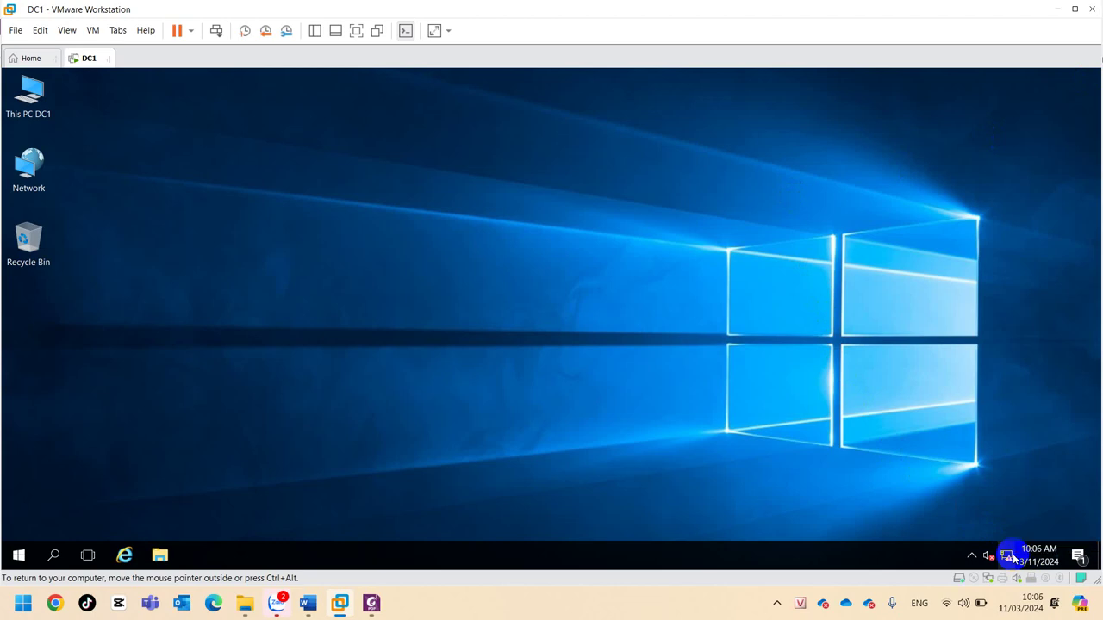
left_click(886, 526)
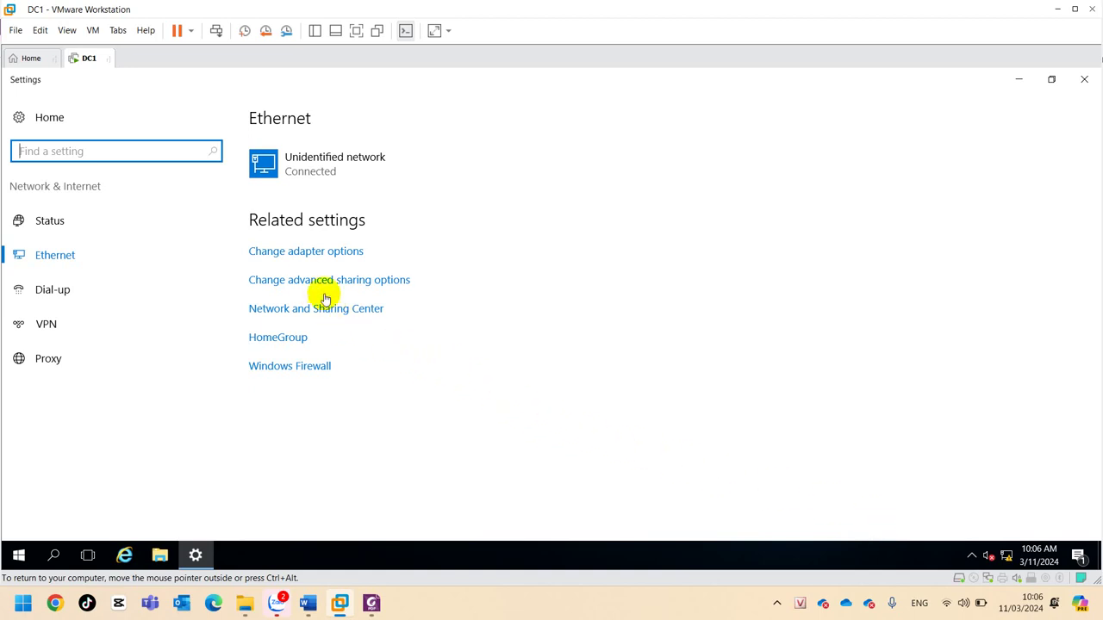
left_click(271, 252)
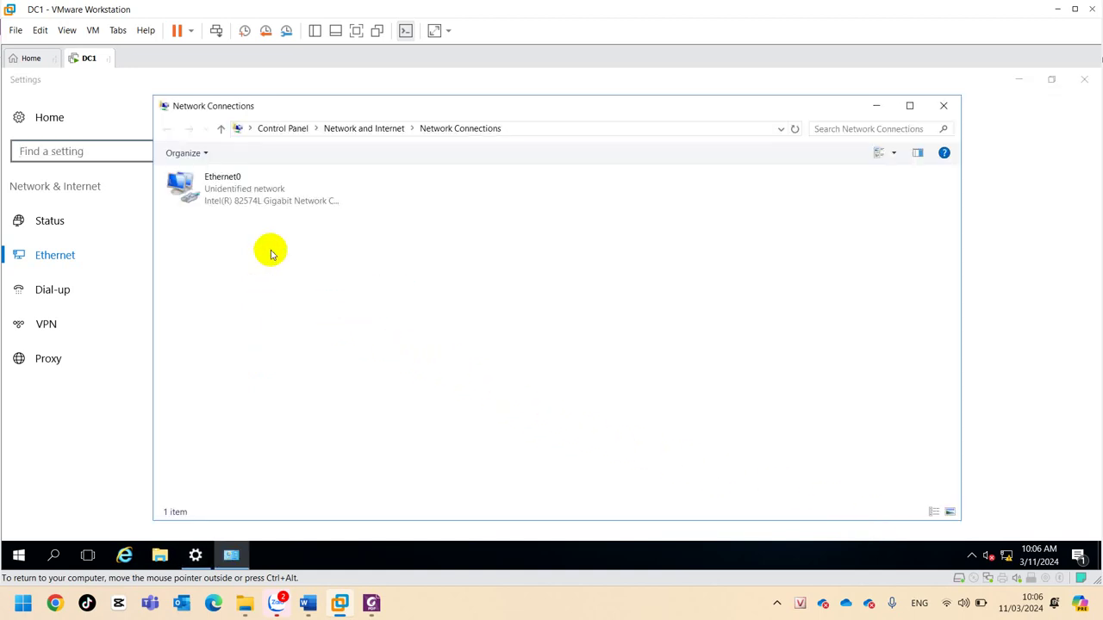
left_click(223, 193)
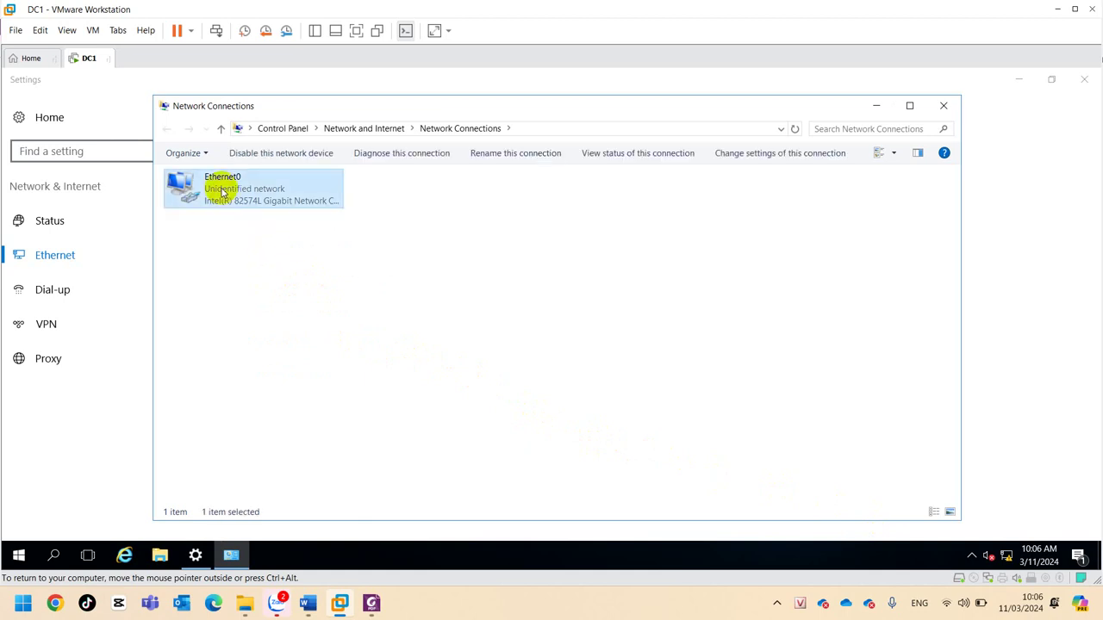
double_click(223, 193)
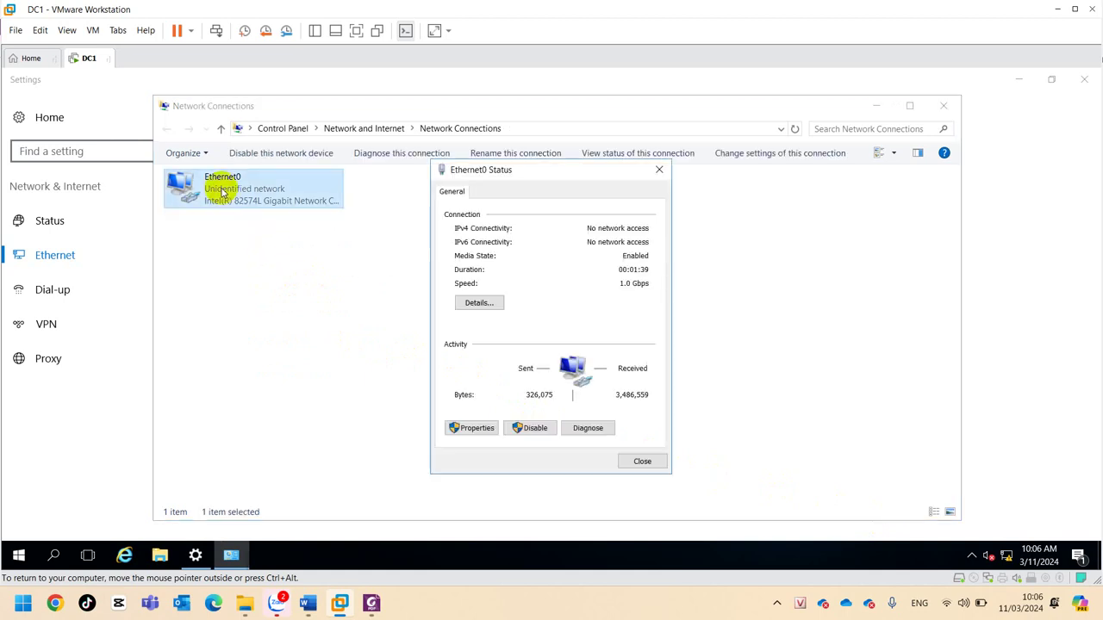
left_click(477, 429)
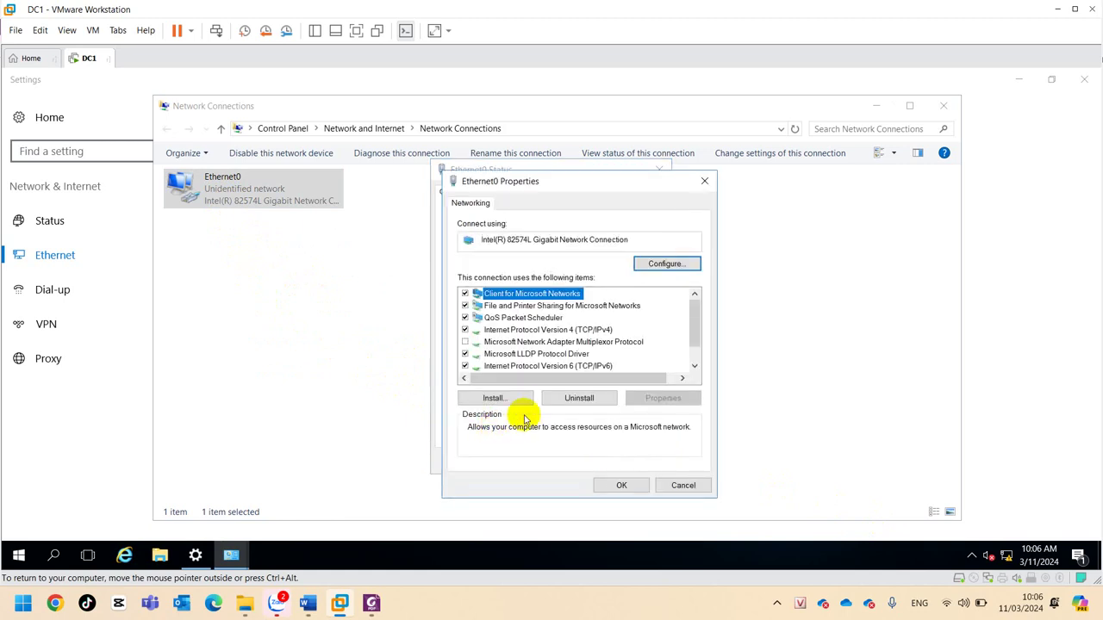
left_click(569, 332)
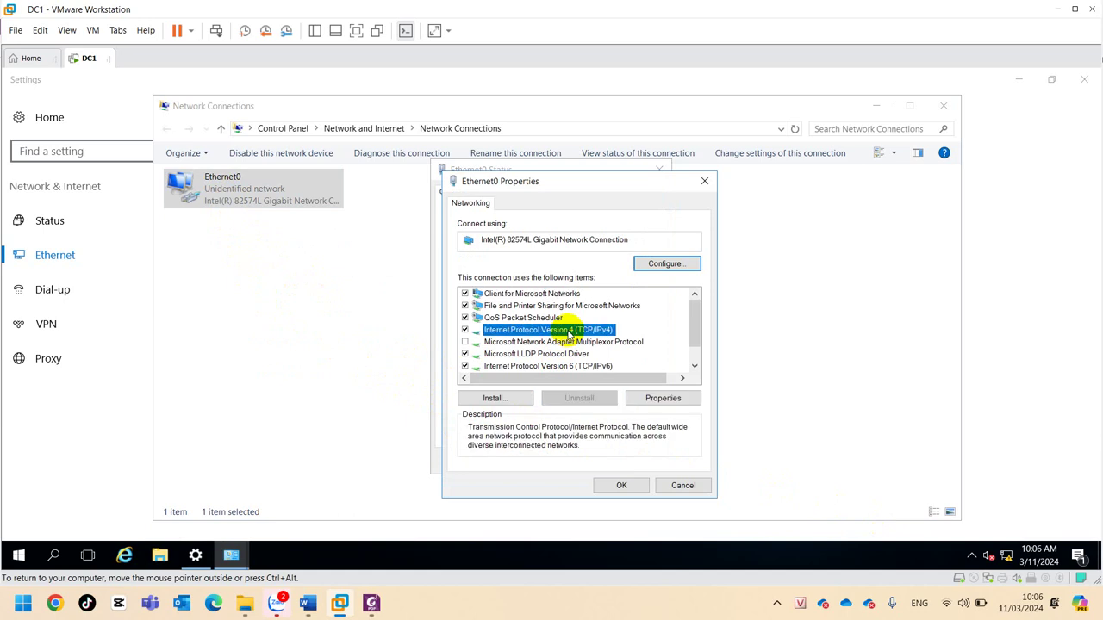
double_click(569, 331)
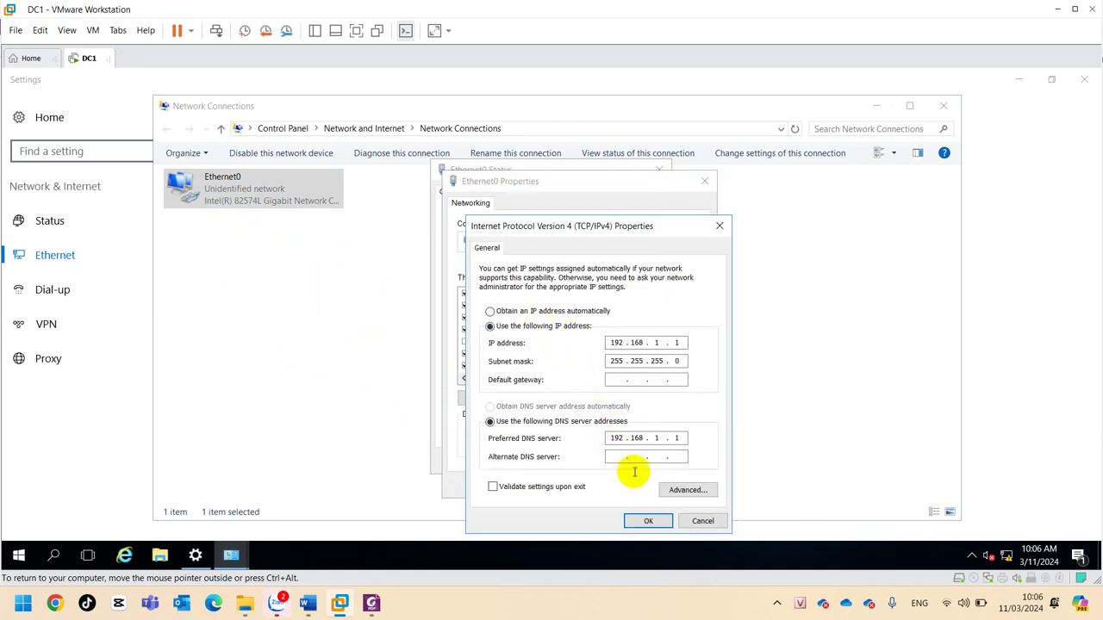
left_click(639, 520)
left_click(620, 485)
left_click(638, 462)
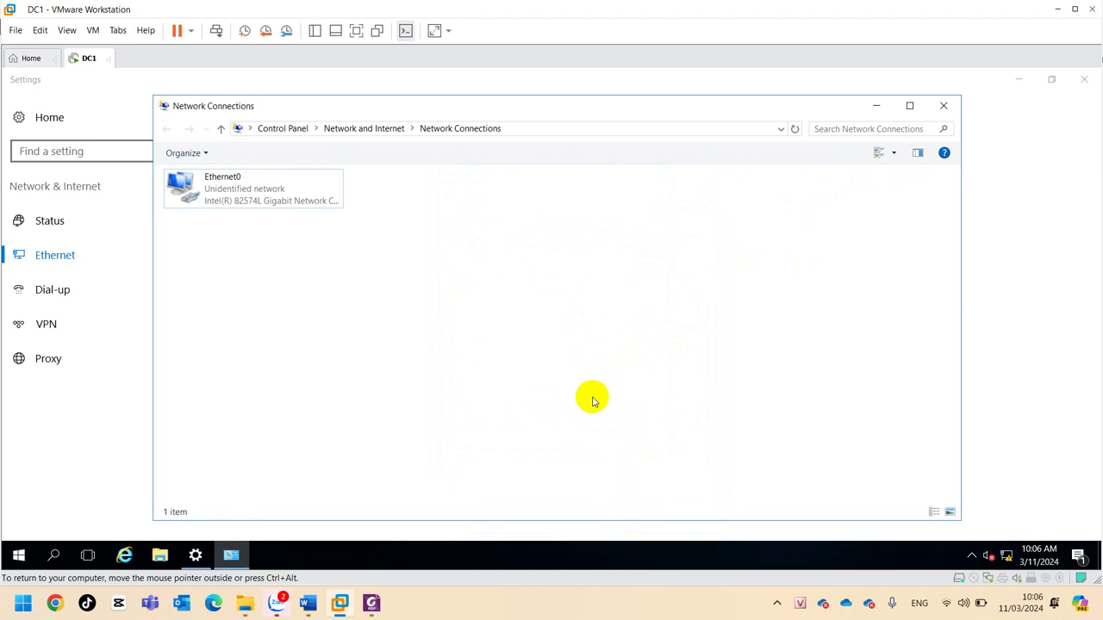
left_click(19, 556)
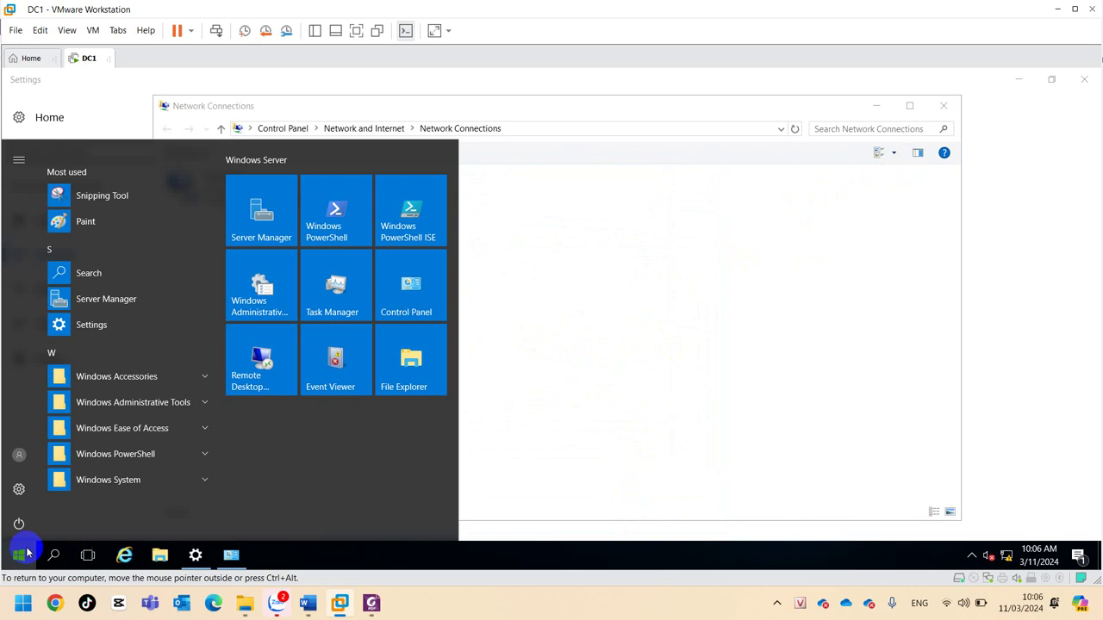
type("cmd")
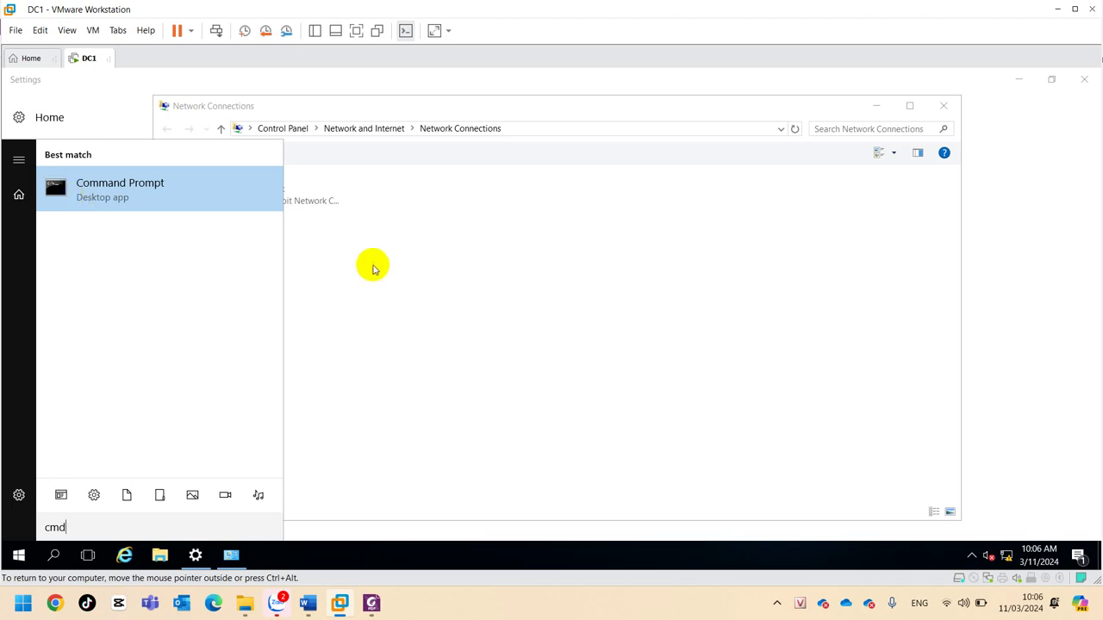
left_click(374, 269)
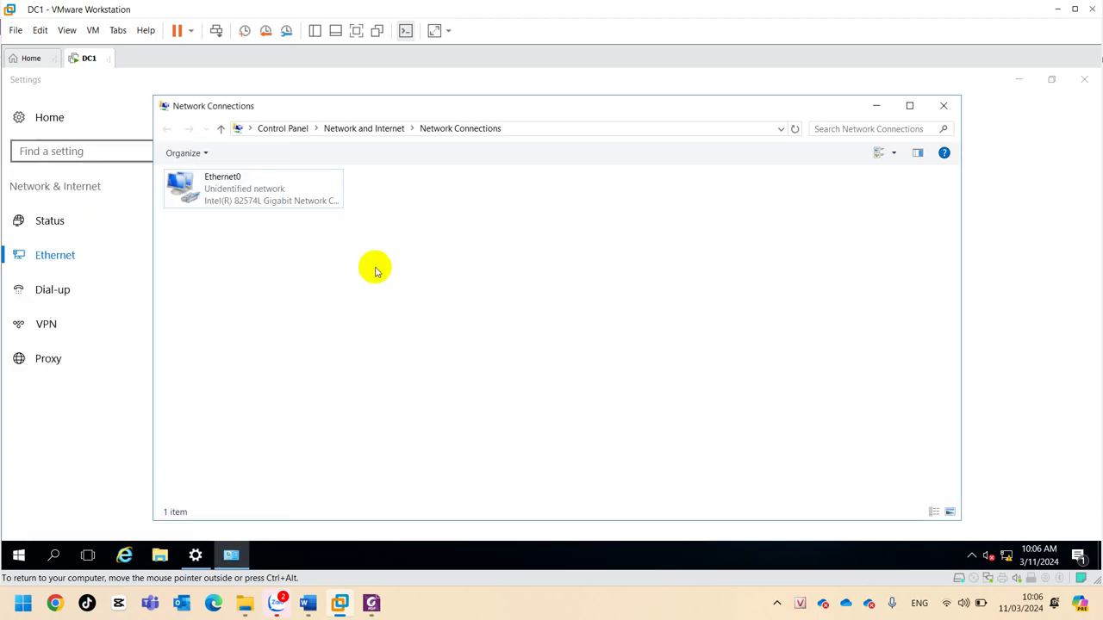
Open a Command Prompt on DC1 and run nslookup to query the default DNS server.
key("super+r")
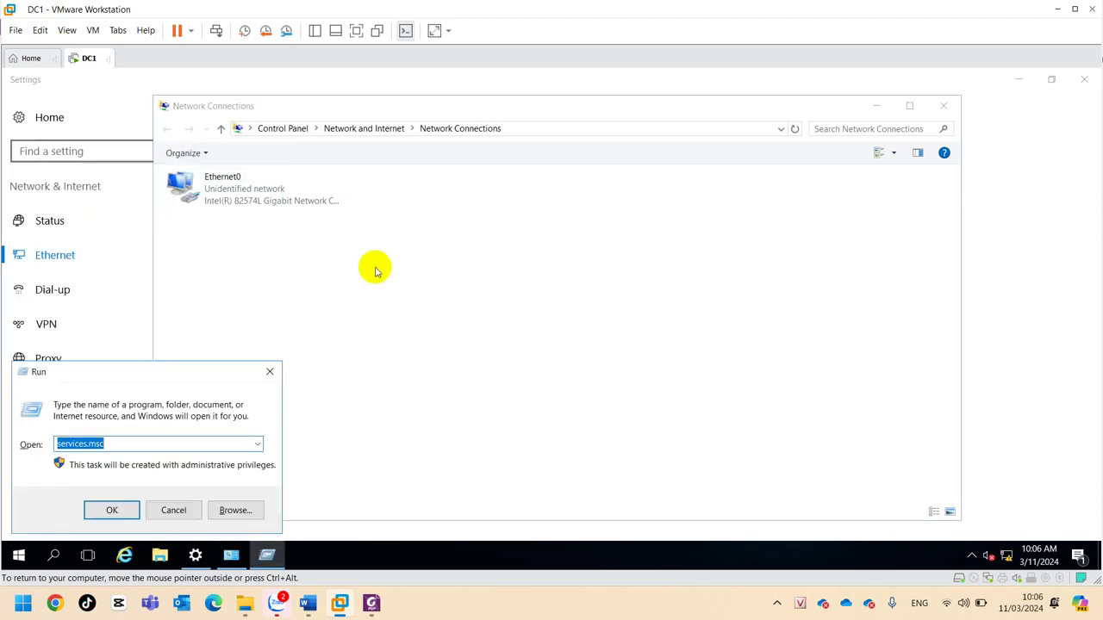
type("cmd")
key("Return")
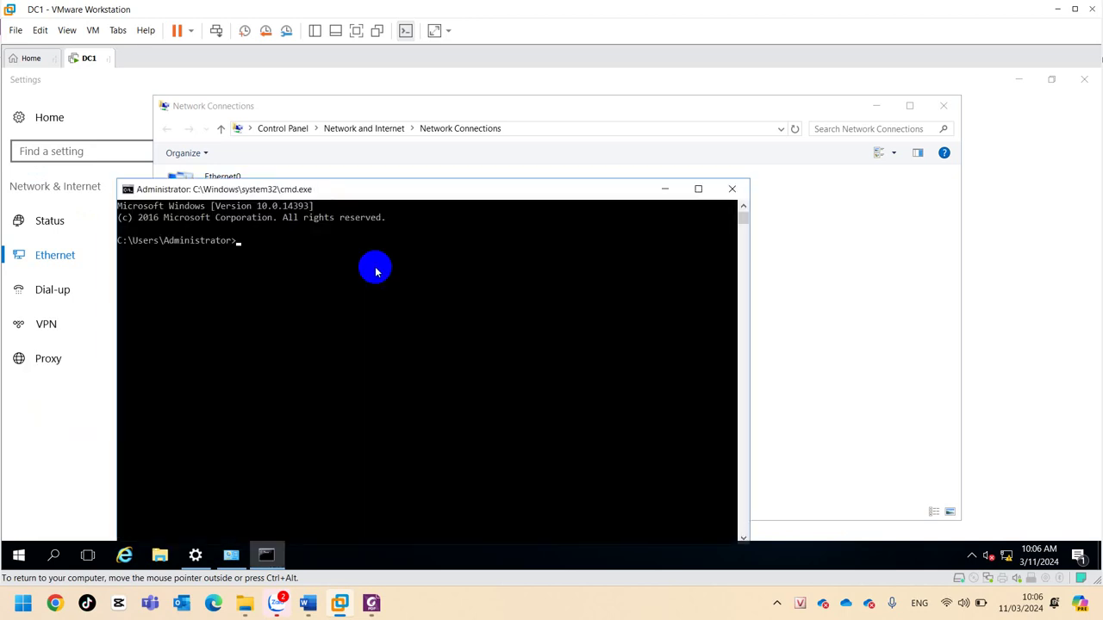
type("nslookup")
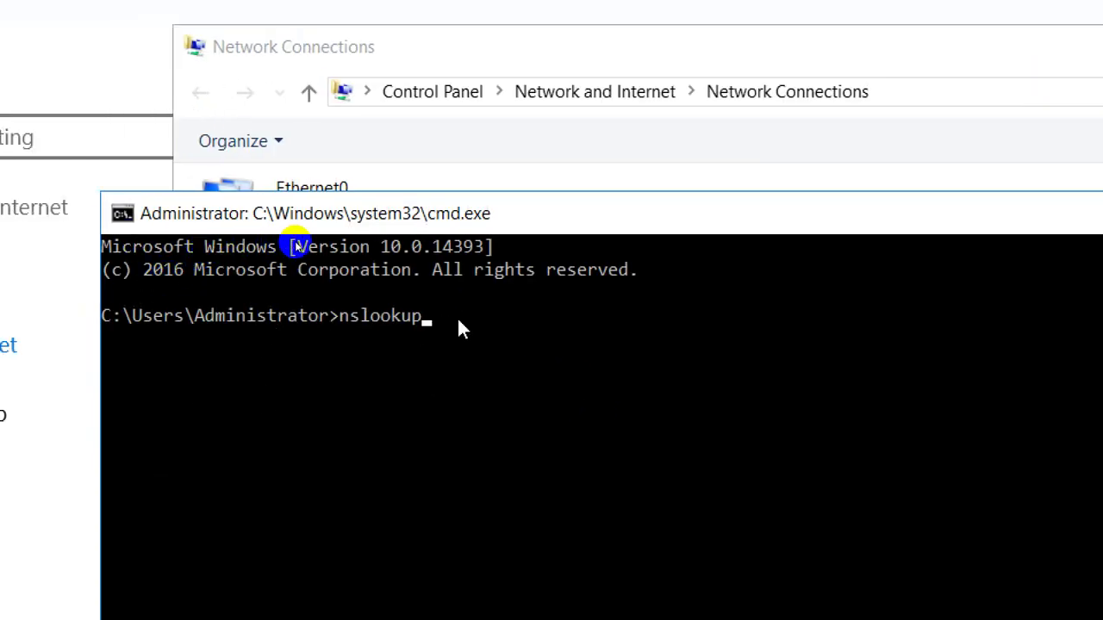
key("Return")
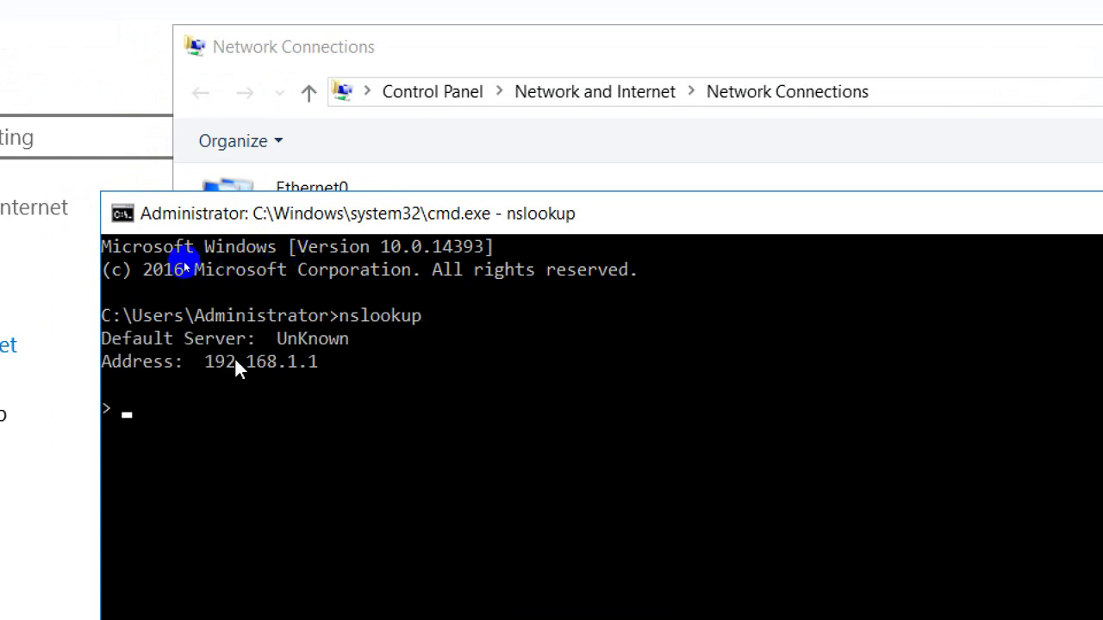
Examine the default server's address and name in the nslookup output and exit nslookup.
left_click_drag(214, 361, 333, 366)
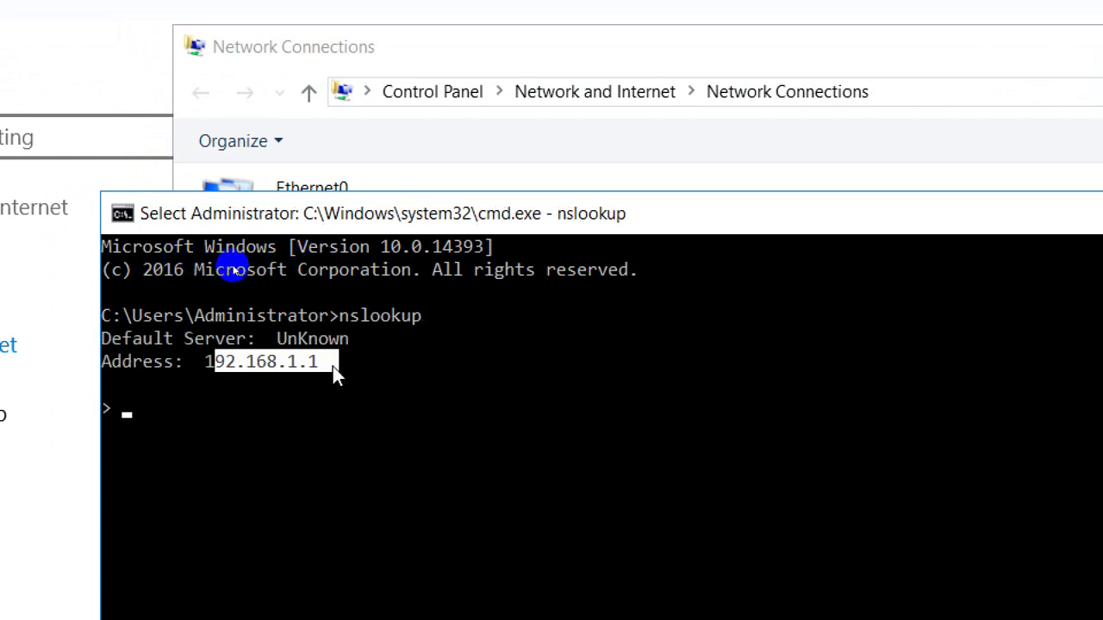
left_click(261, 462)
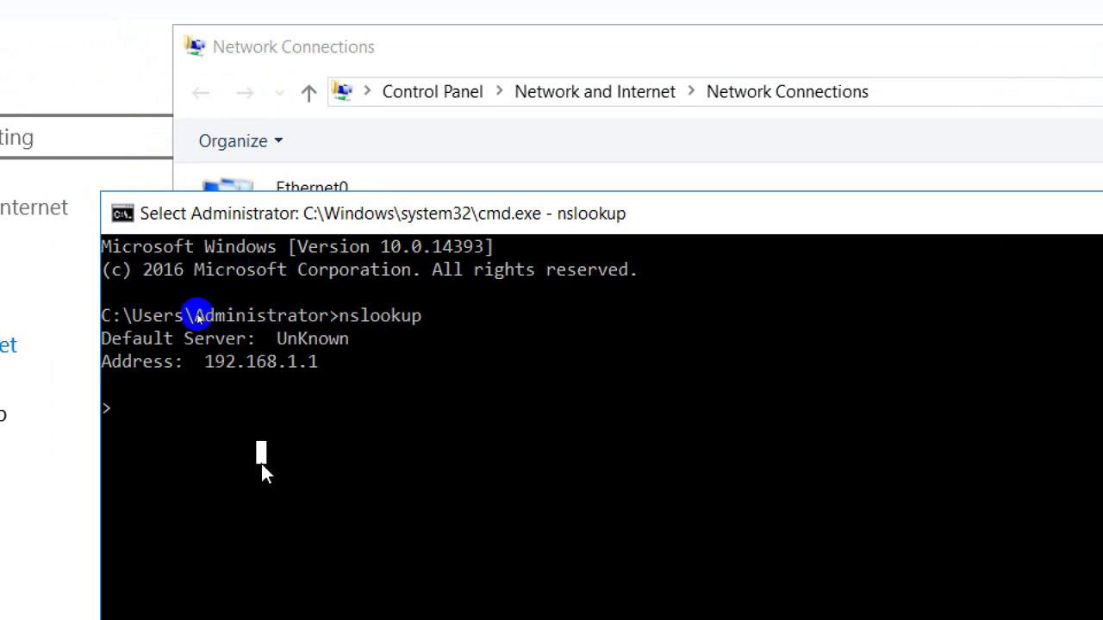
right_click(260, 461)
left_click(259, 461)
right_click(260, 461)
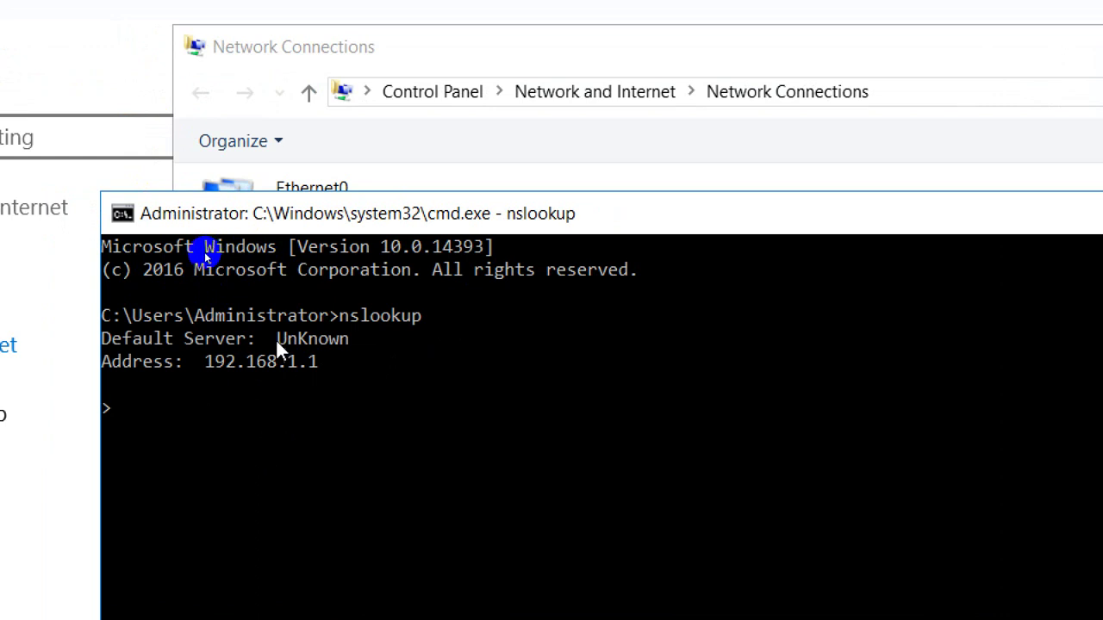
left_click_drag(275, 339, 354, 342)
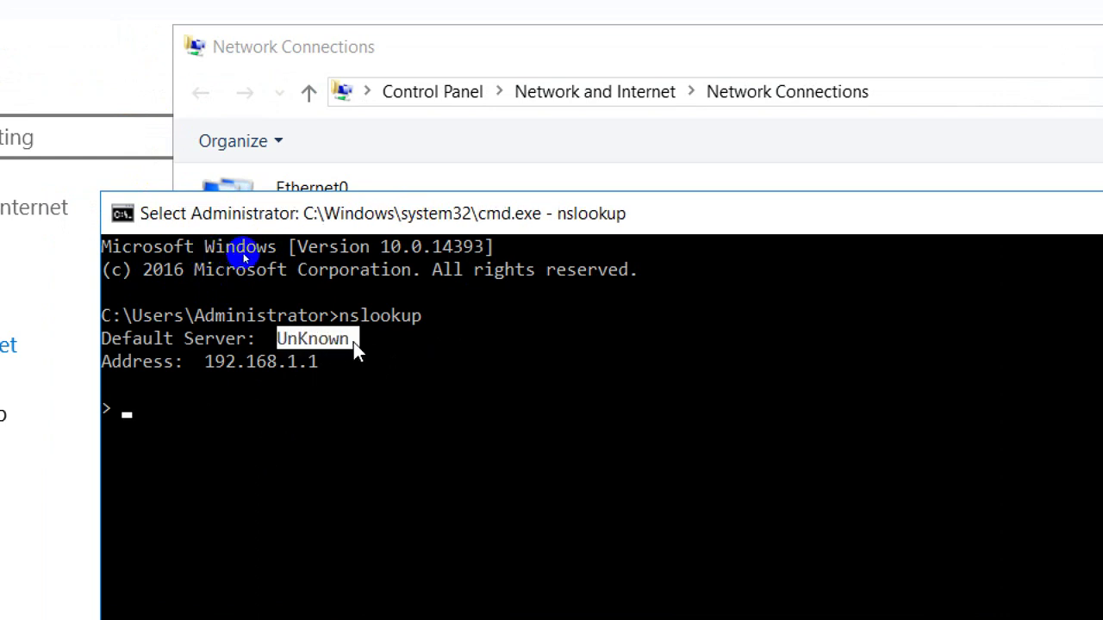
left_click(248, 412)
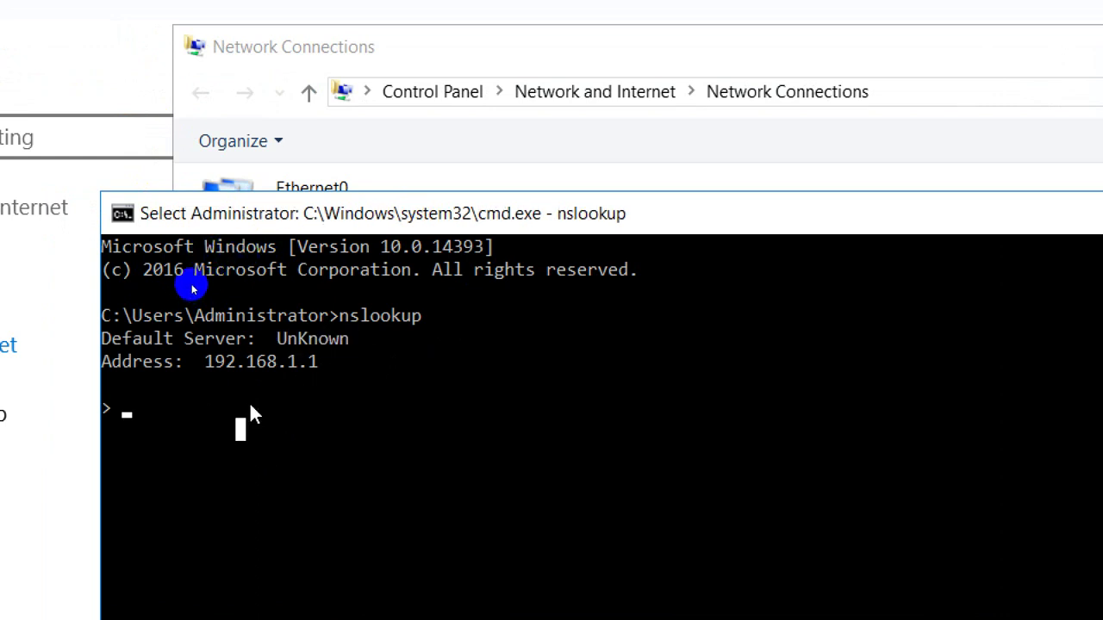
key("Return")
key("Return")
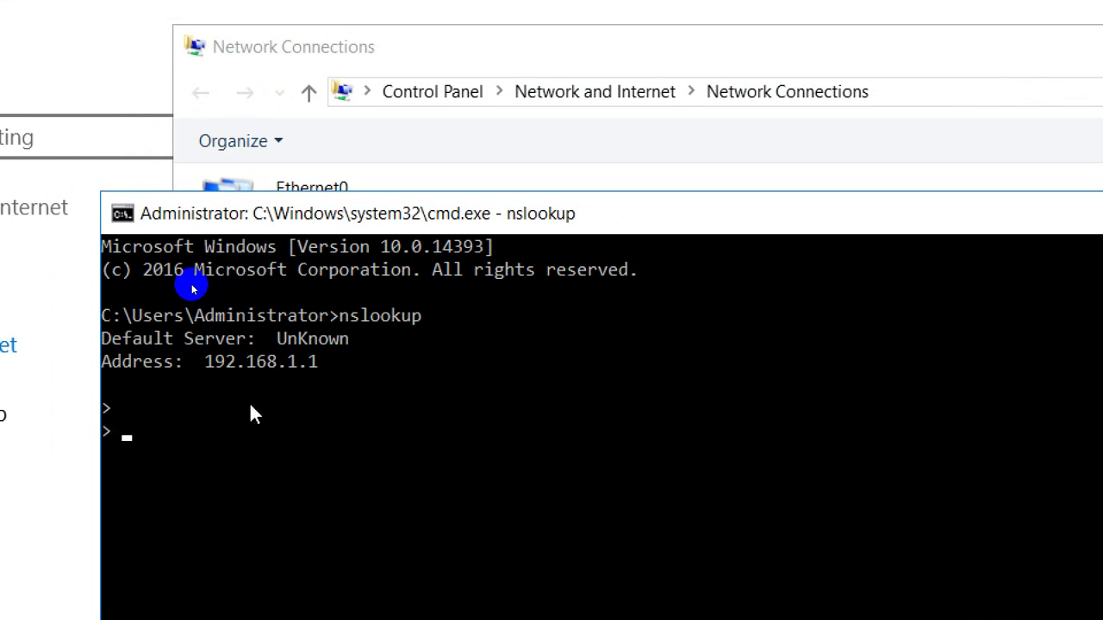
key("ctrl+c")
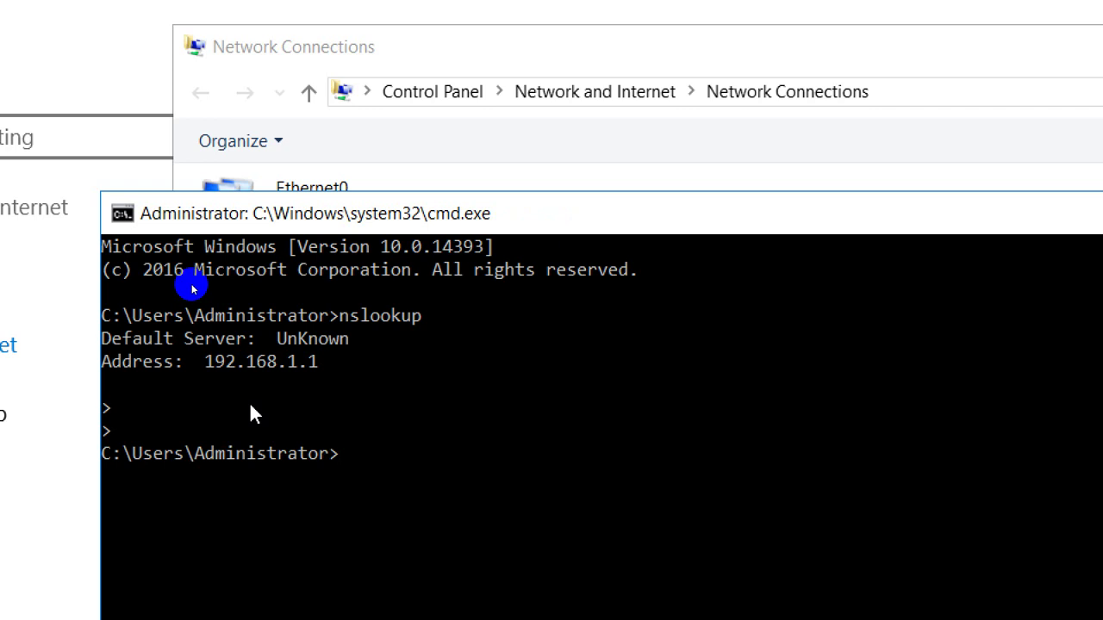
Display the full IP configuration of all network adapters with ipconfig /all.
type("ipconfig ")
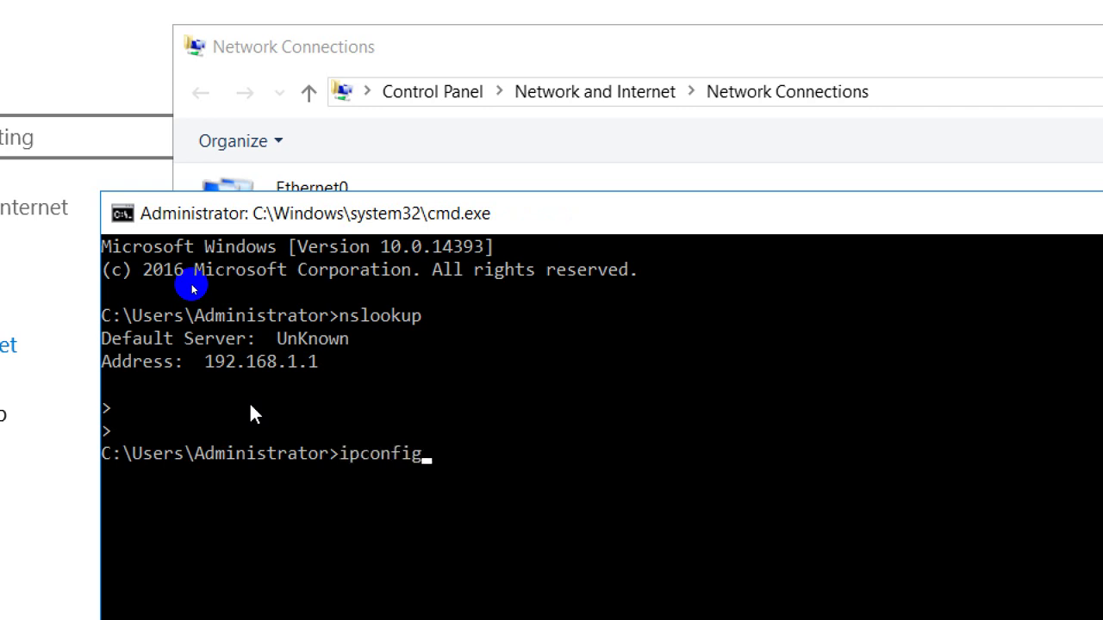
type("/all")
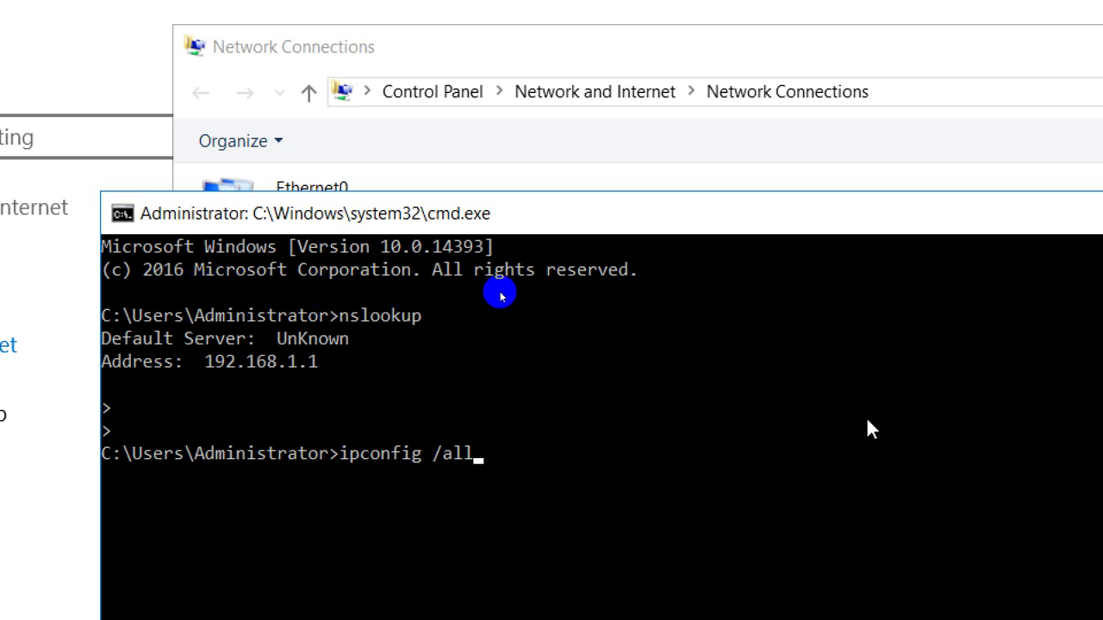
key("Return")
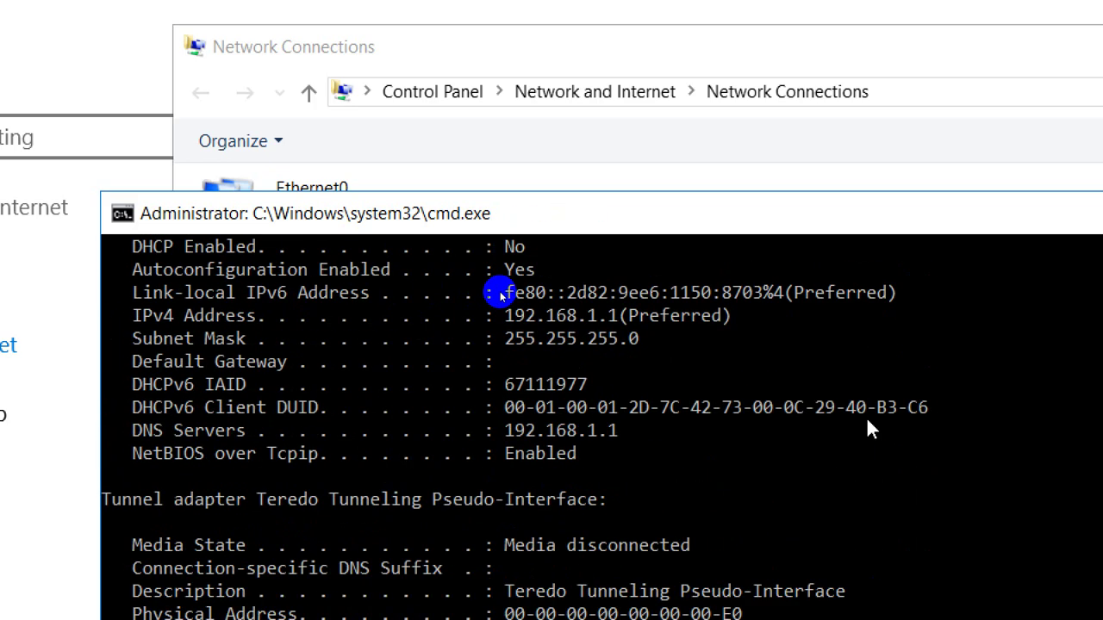